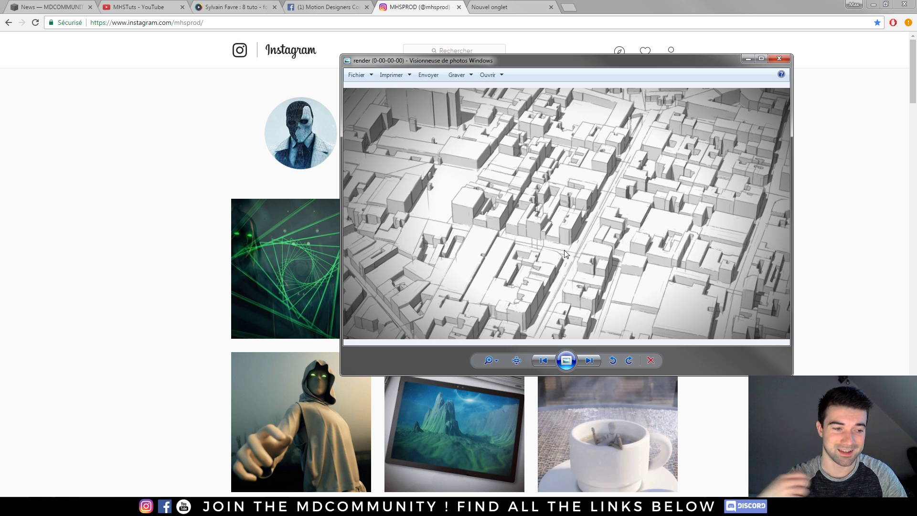
# Look through the posts on the mhsprod Instagram profile and view the low-poly DNA film extract
pyautogui.click(198, 185)
pyautogui.scroll(-18, 226, 206)
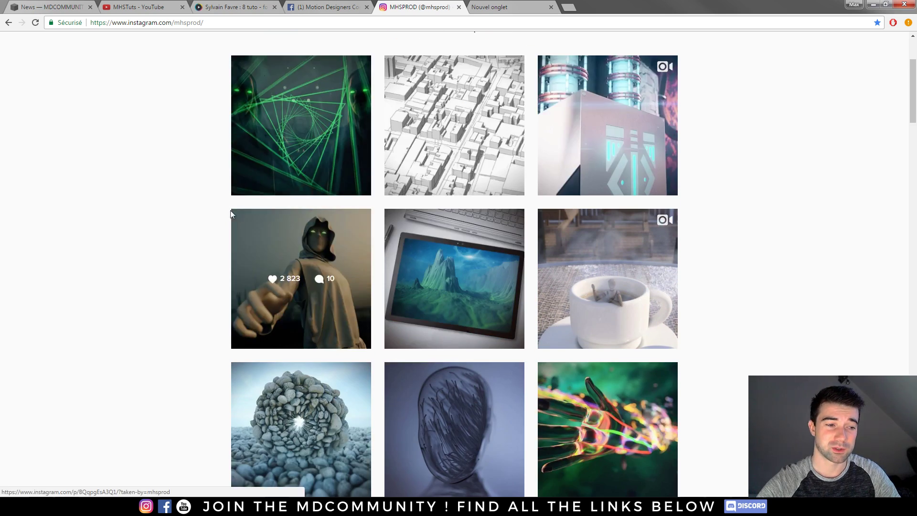
pyautogui.scroll(-20, 226, 208)
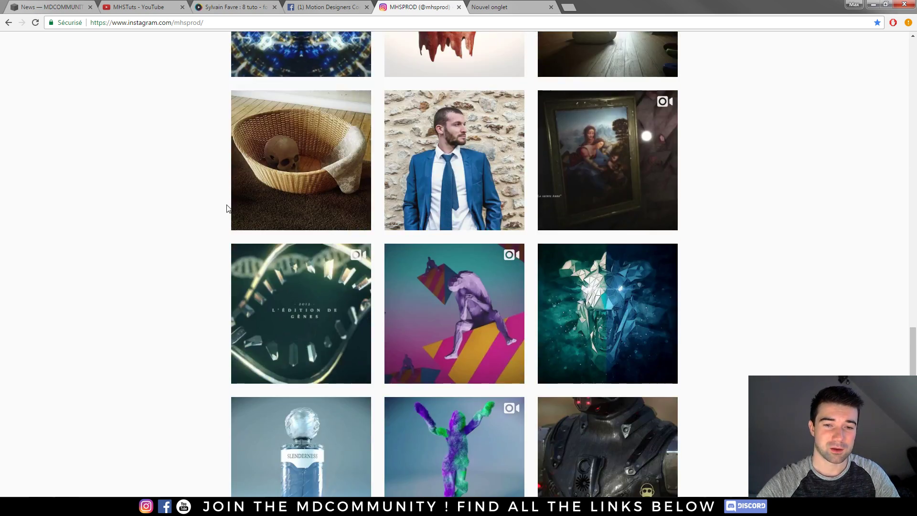
pyautogui.click(268, 305)
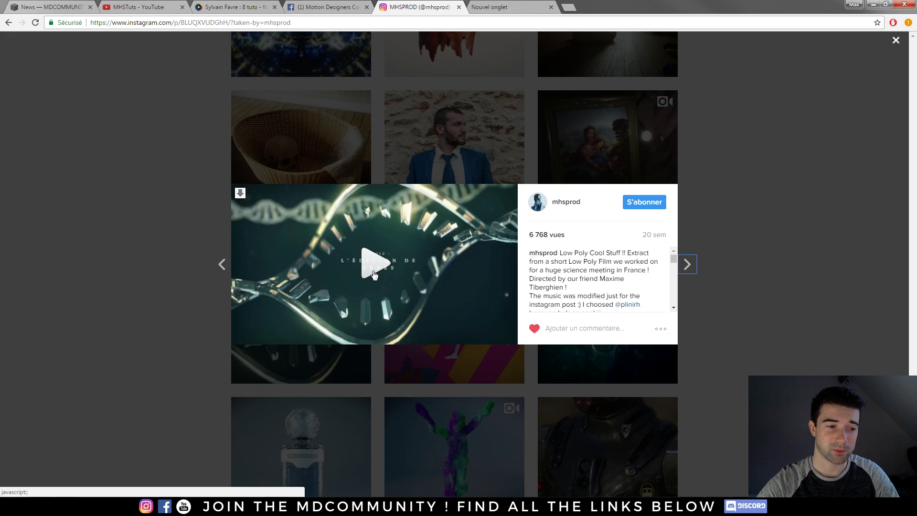
pyautogui.click(334, 281)
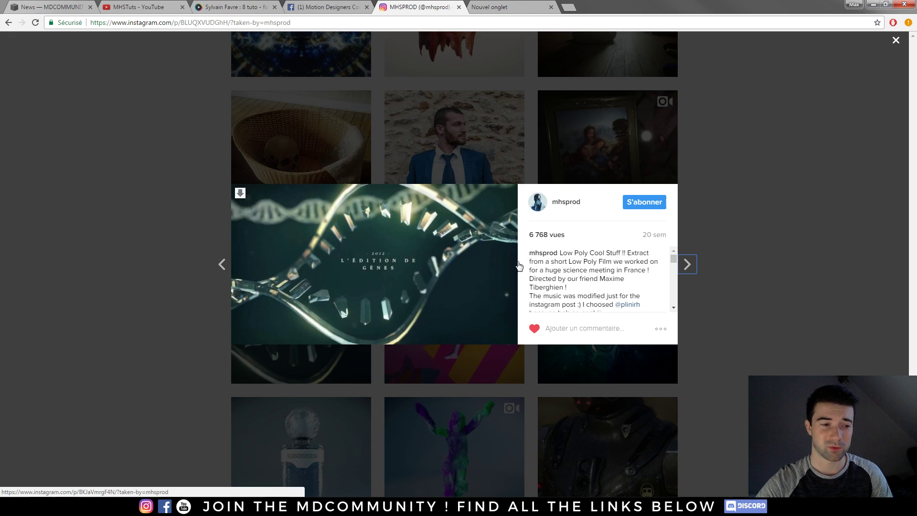
pyautogui.click(444, 282)
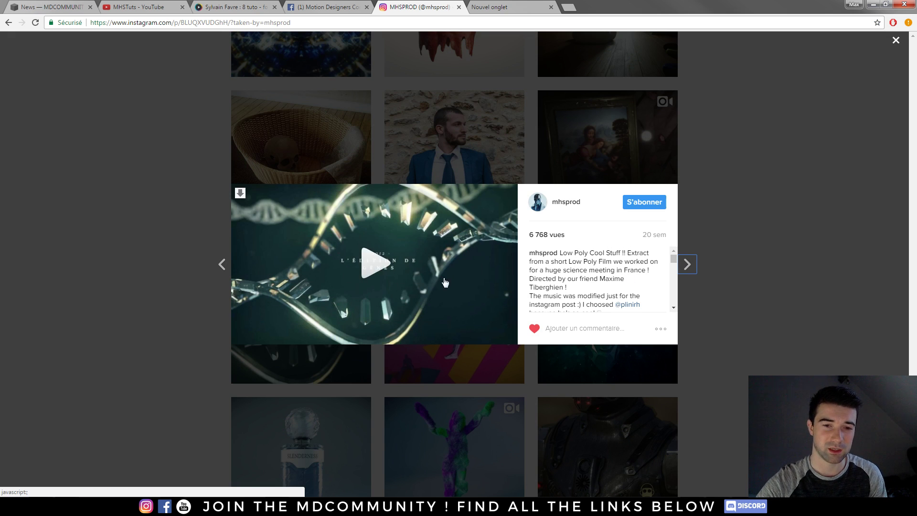
pyautogui.click(173, 257)
pyautogui.scroll(6, 209, 258)
pyautogui.scroll(15, 208, 258)
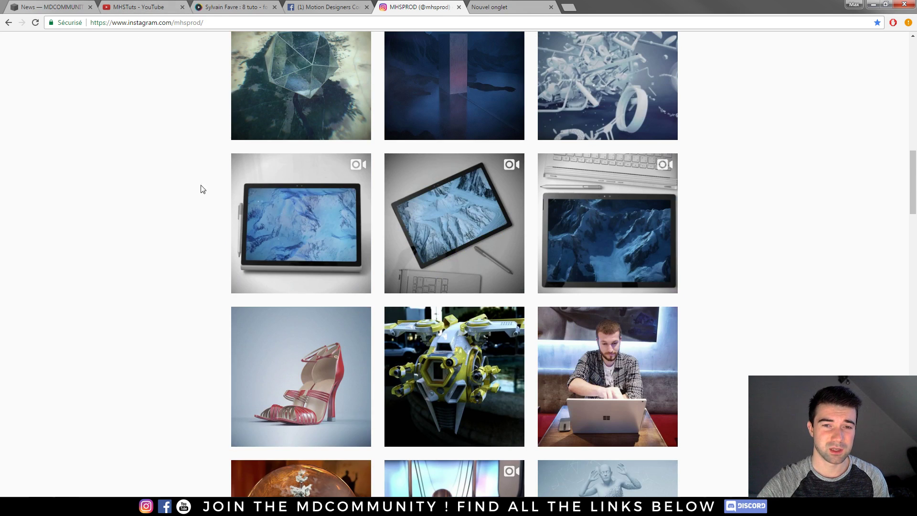
# Look over the MHSTuts YouTube channel's home page and its full list of uploaded videos
pyautogui.click(134, 7)
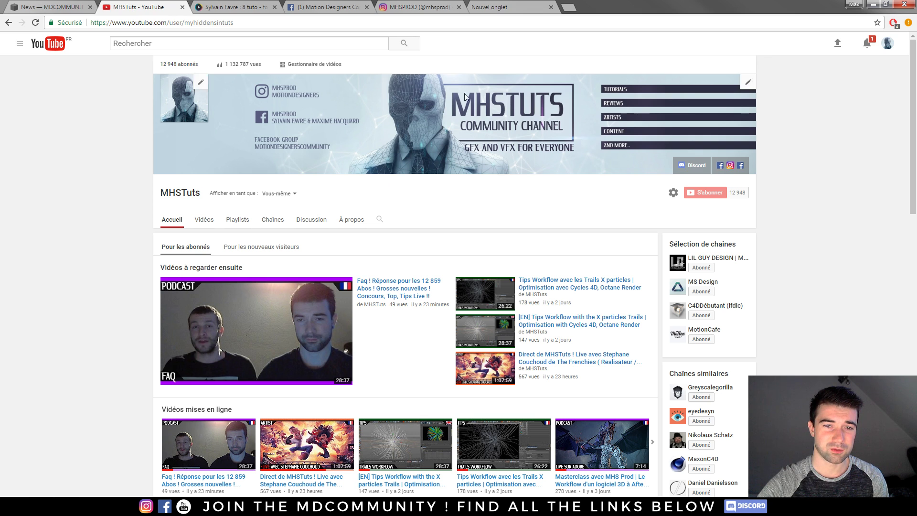
pyautogui.scroll(-4, 466, 182)
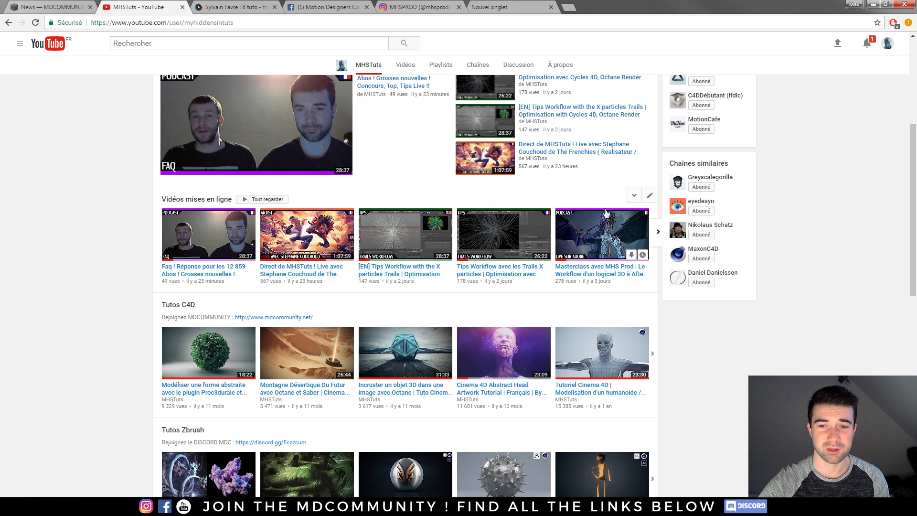
pyautogui.scroll(3, 394, 211)
pyautogui.click(203, 173)
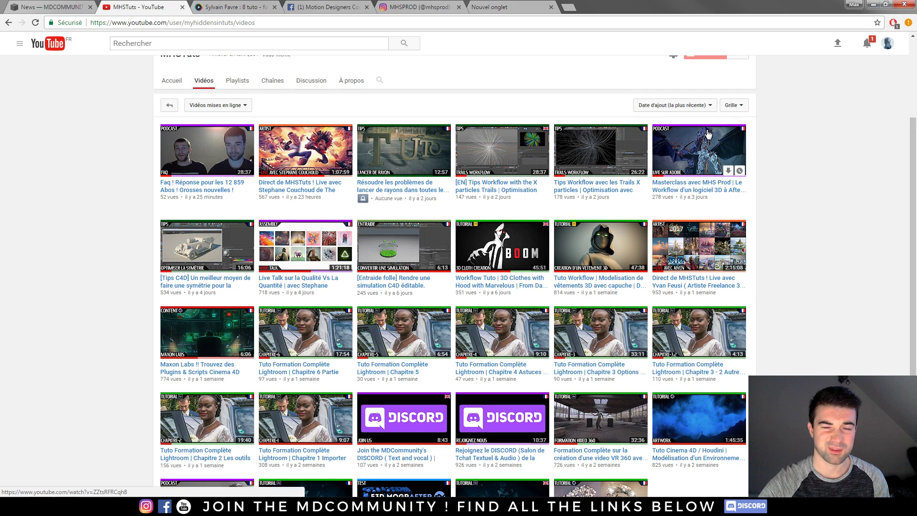
pyautogui.scroll(-3, 708, 134)
pyautogui.click(453, 424)
pyautogui.scroll(-5, 559, 261)
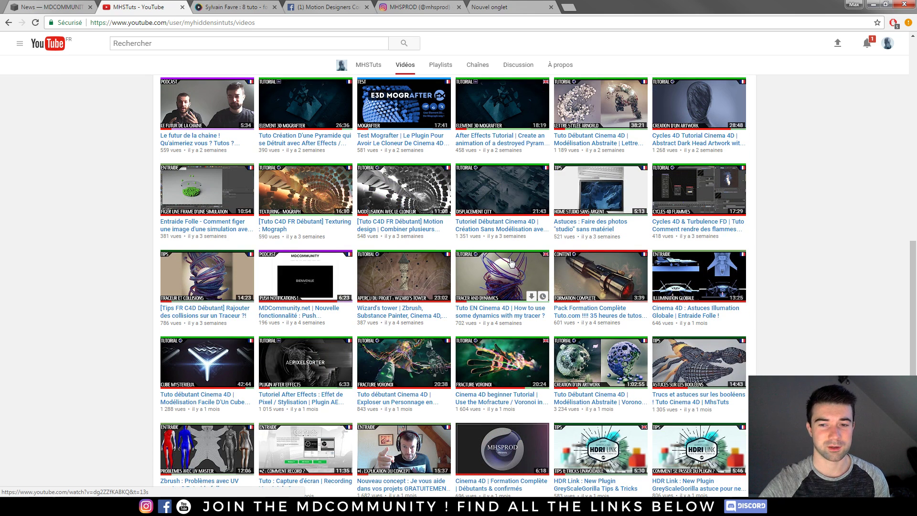
pyautogui.scroll(15, 840, 283)
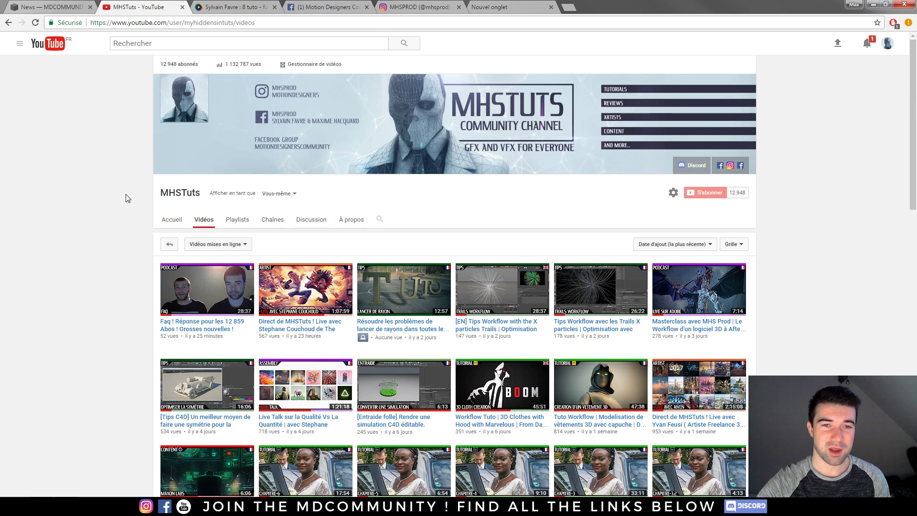
# Switch to Cinema 4D's picture viewer and compare the sketch-style example renders of the mannequin, the human figure and the city
pyautogui.hotkey('ctrl', '5')
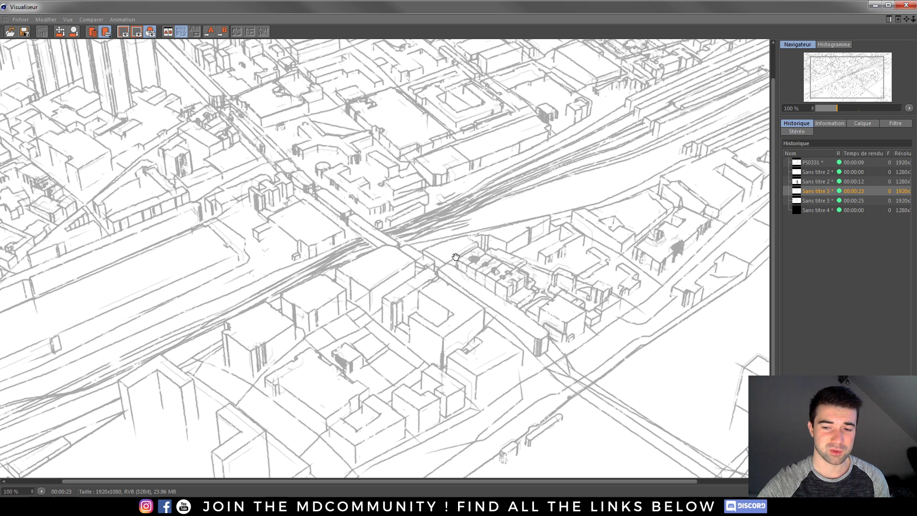
pyautogui.hotkey('alt', 'Tab')
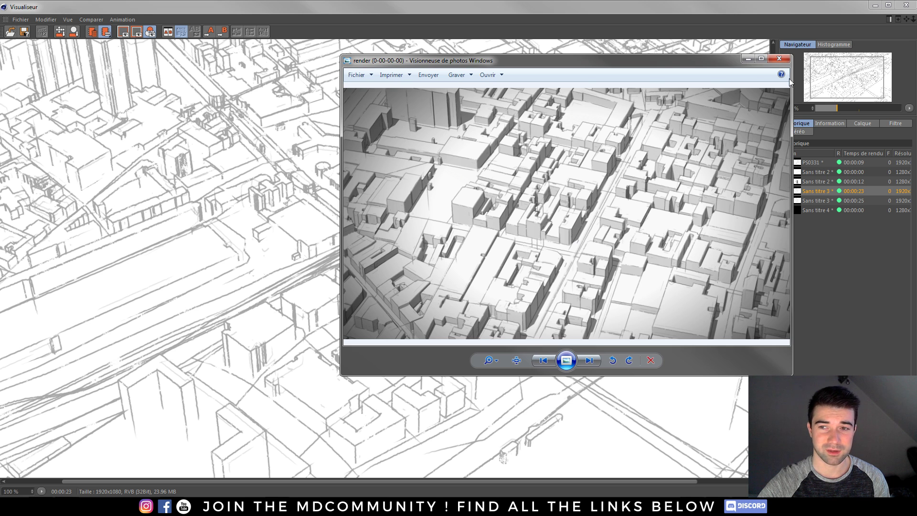
pyautogui.click(782, 60)
pyautogui.click(807, 181)
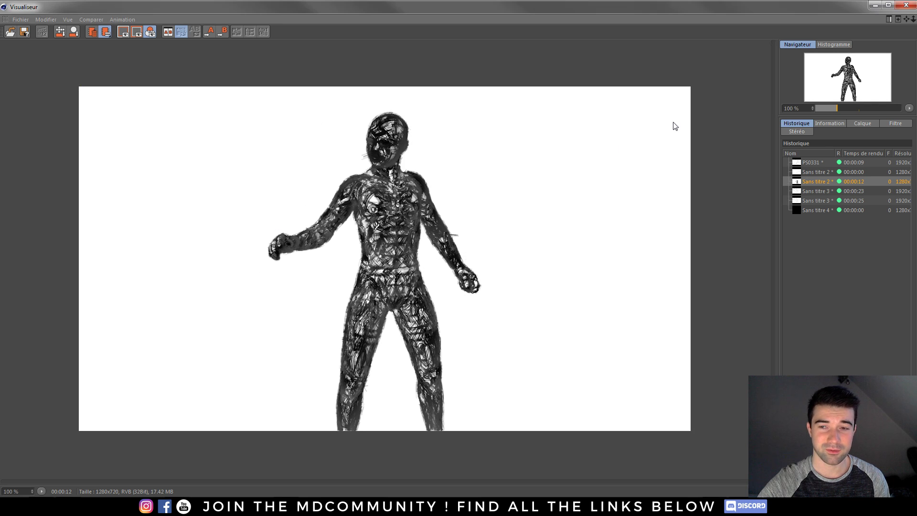
pyautogui.click(821, 173)
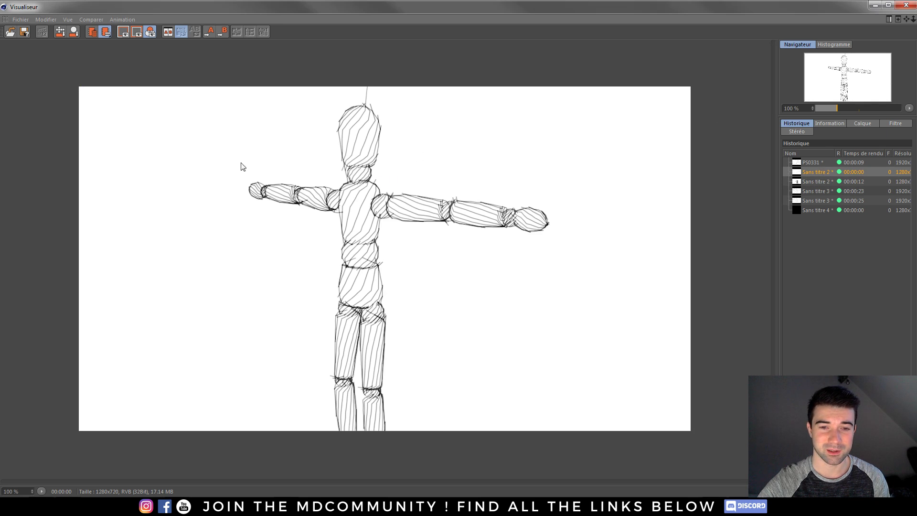
pyautogui.click(817, 184)
pyautogui.click(812, 191)
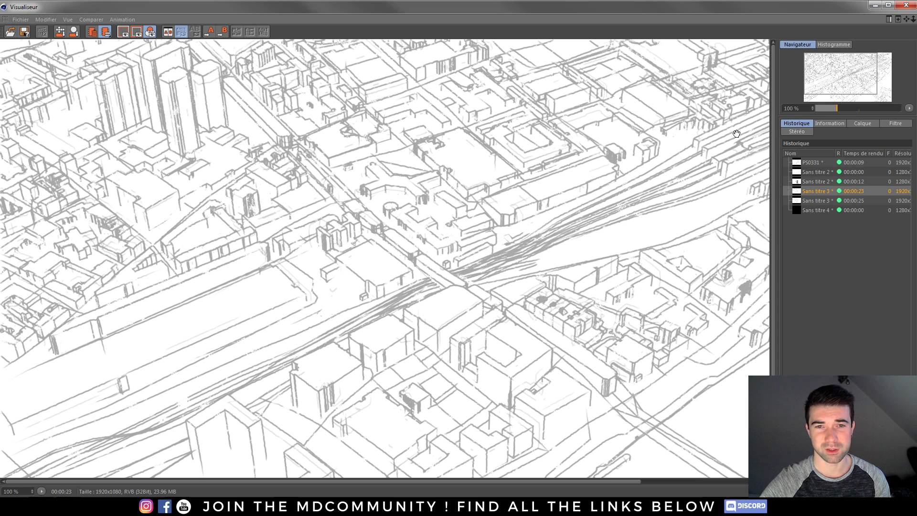
# Close the picture viewer and add a cube to the empty scene
pyautogui.click(906, 5)
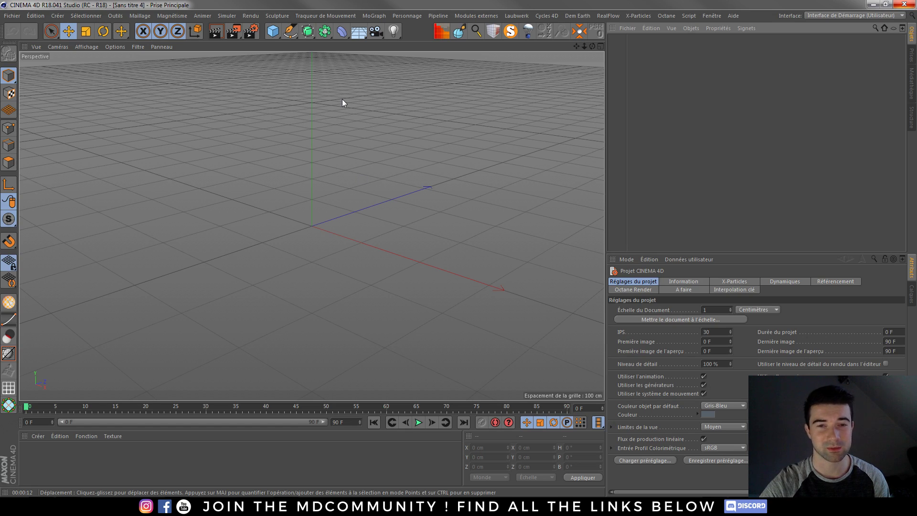
pyautogui.click(273, 31)
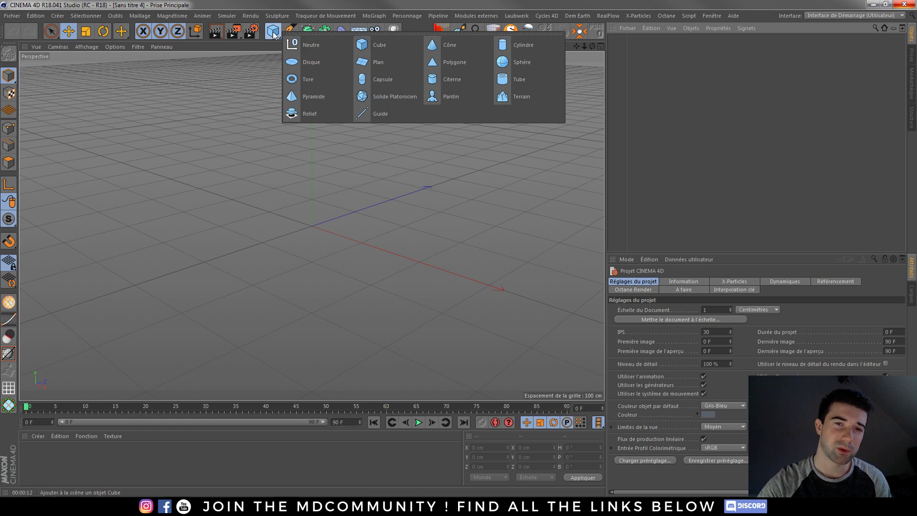
pyautogui.click(362, 47)
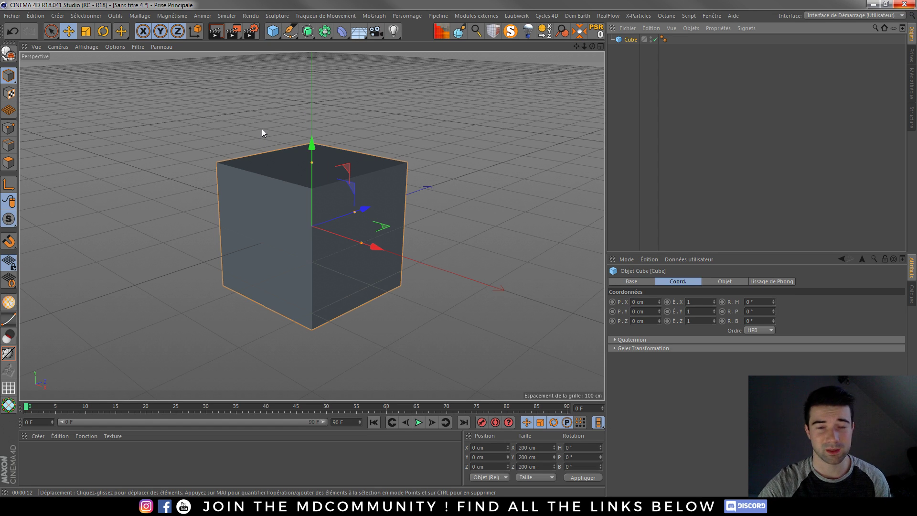
# Add the Sketch and Toon effect to the render settings and render the cube in the perspective view
pyautogui.click(248, 36)
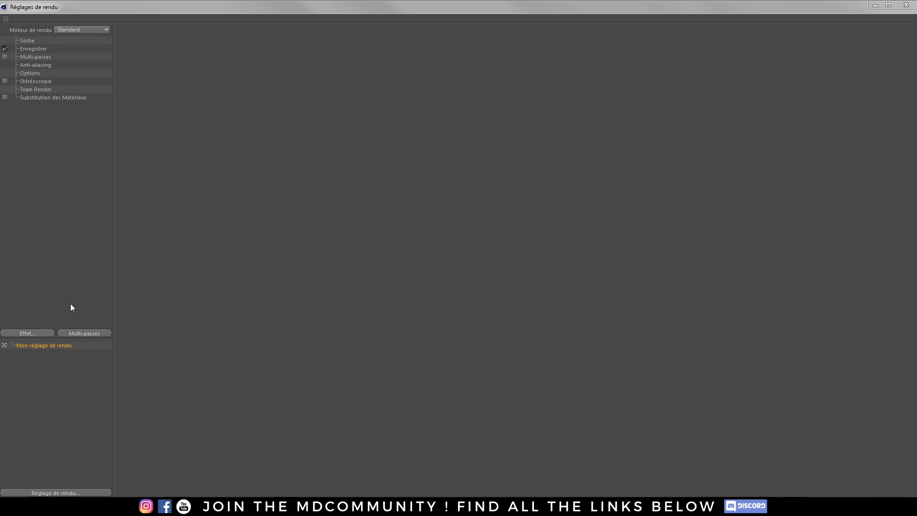
pyautogui.click(27, 333)
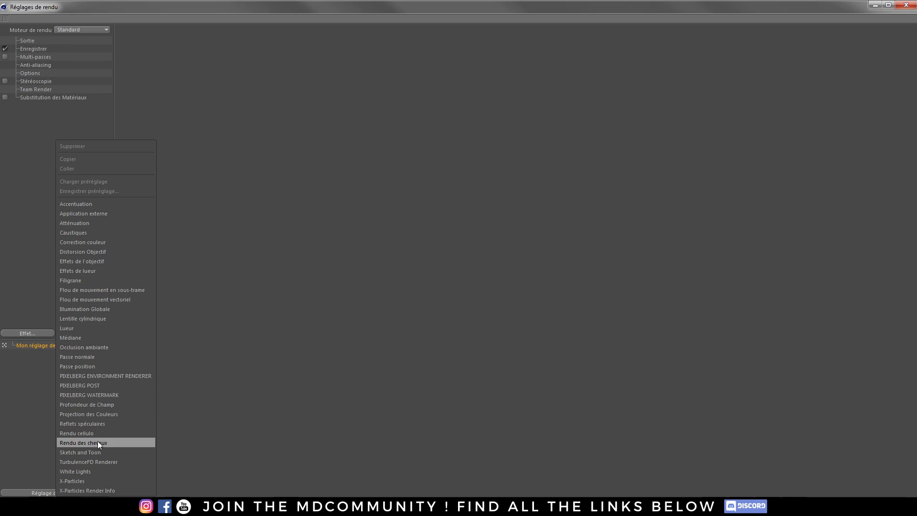
pyautogui.click(89, 452)
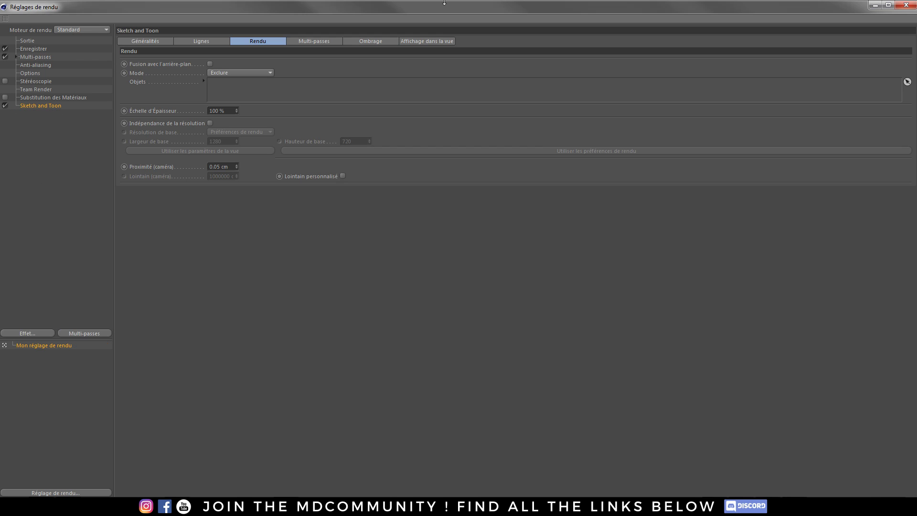
pyautogui.moveTo(338, 3); pyautogui.dragTo(2, 149)
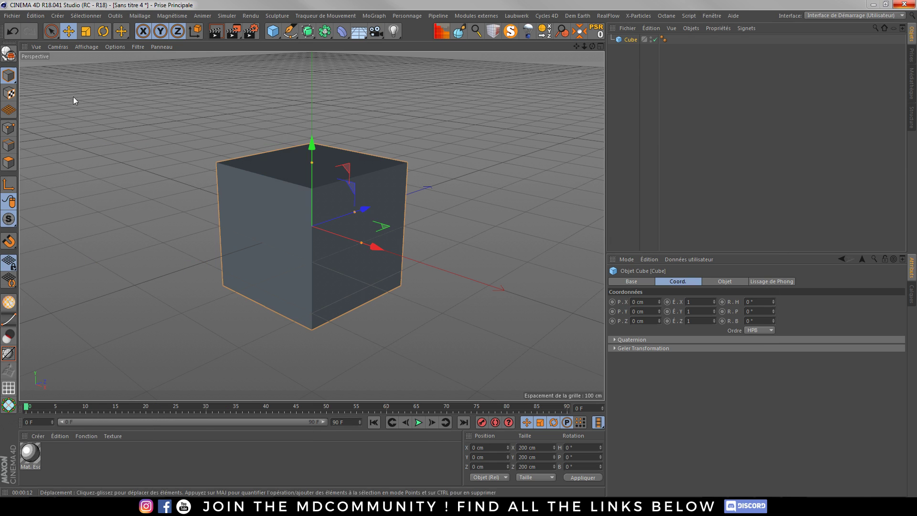
pyautogui.click(216, 31)
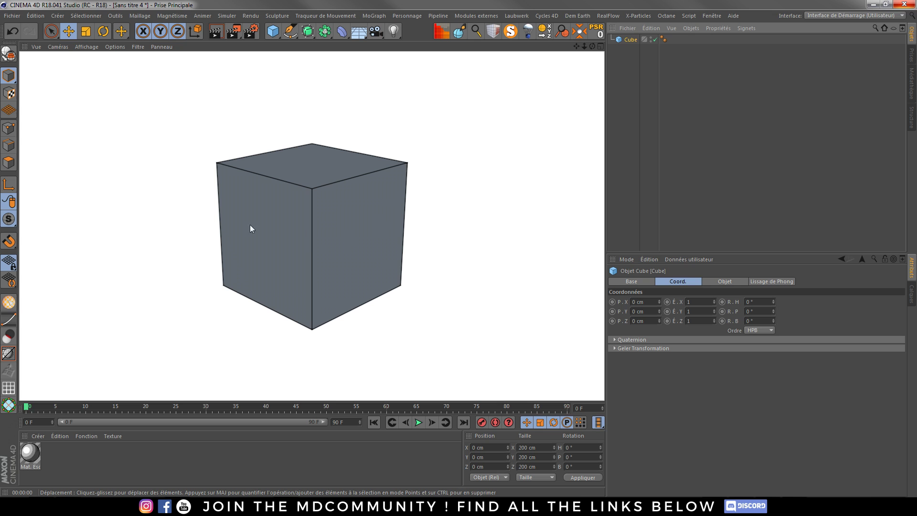
# Reopen the render settings and examine each category of Sketch and Toon options, from viewport display back to general settings
pyautogui.click(234, 31)
pyautogui.moveTo(255, 122)
pyautogui.mouseDown()
pyautogui.moveTo(505, 36)
pyautogui.moveTo(559, 32)
pyautogui.moveTo(532, 36)
pyautogui.mouseUp()
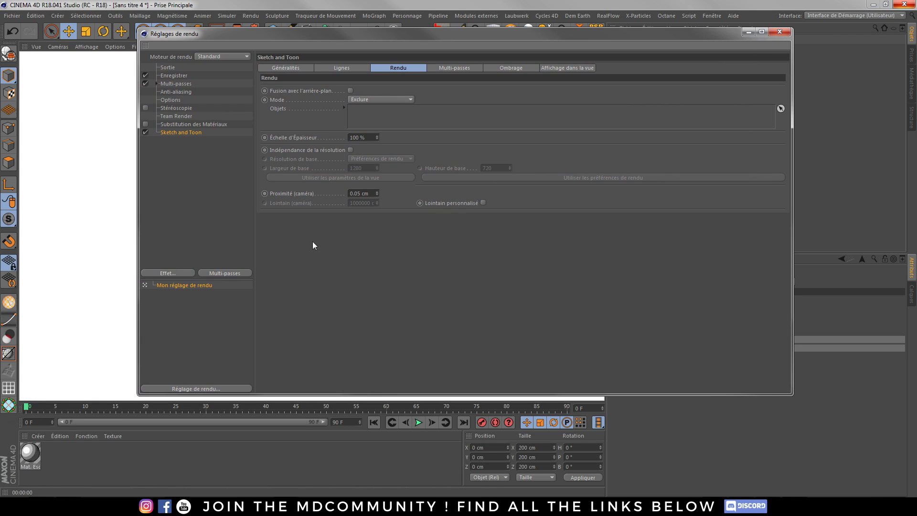
pyautogui.click(559, 68)
pyautogui.click(506, 69)
pyautogui.click(454, 68)
pyautogui.click(408, 67)
pyautogui.click(337, 65)
pyautogui.click(279, 69)
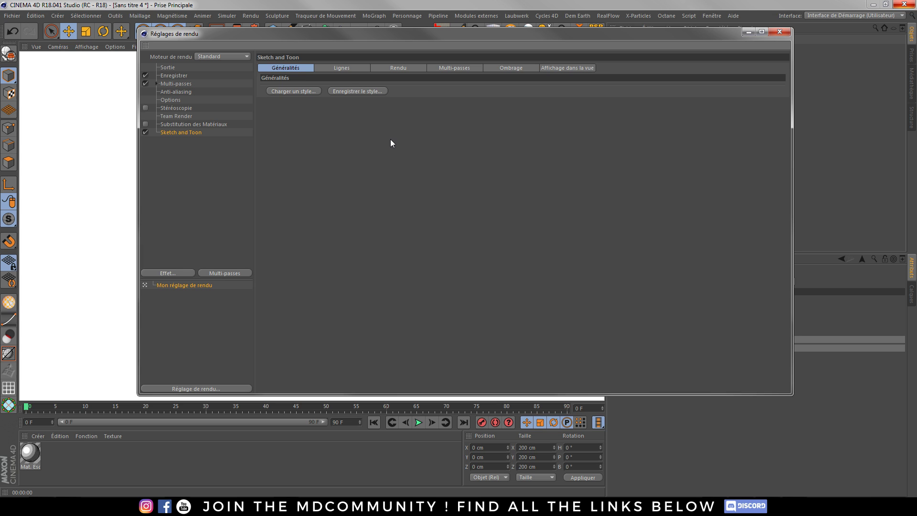
# Clear the default visible-lines material from the Sketch and Toon line settings
pyautogui.click(342, 68)
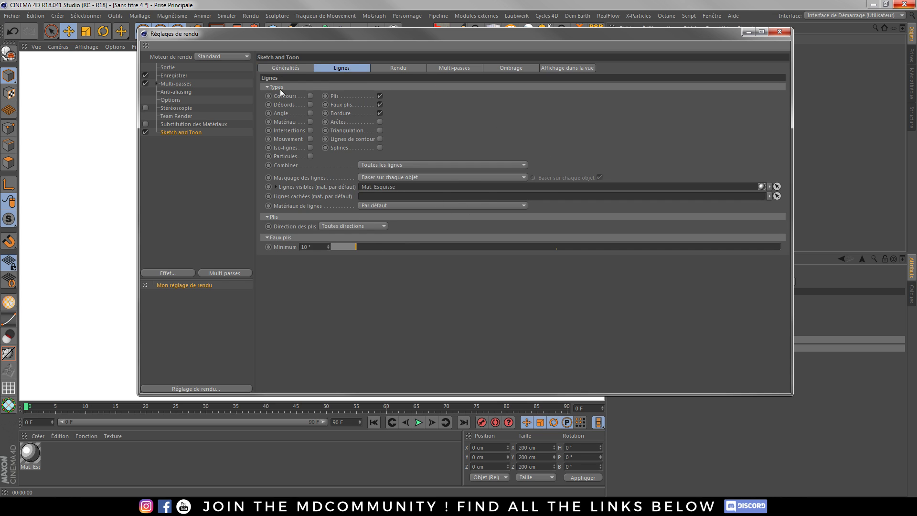
pyautogui.moveTo(269, 33); pyautogui.dragTo(241, 37)
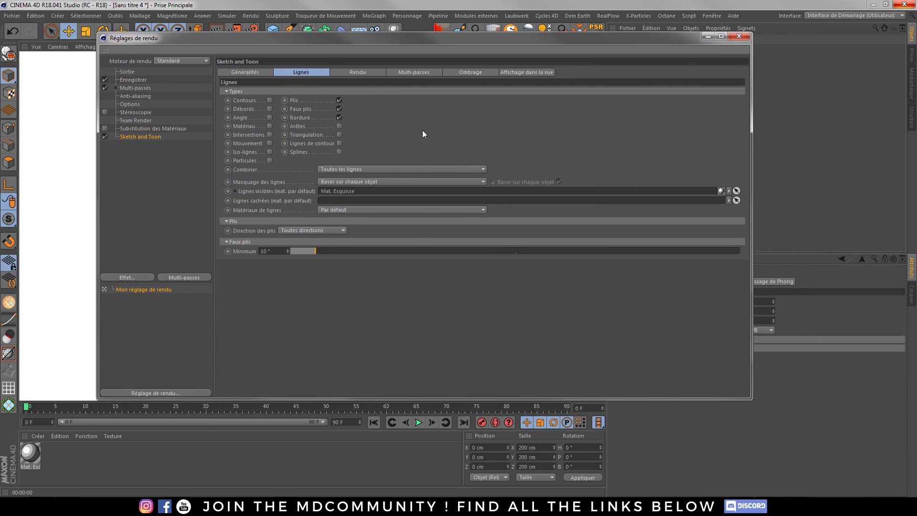
pyautogui.click(729, 192)
pyautogui.click(730, 201)
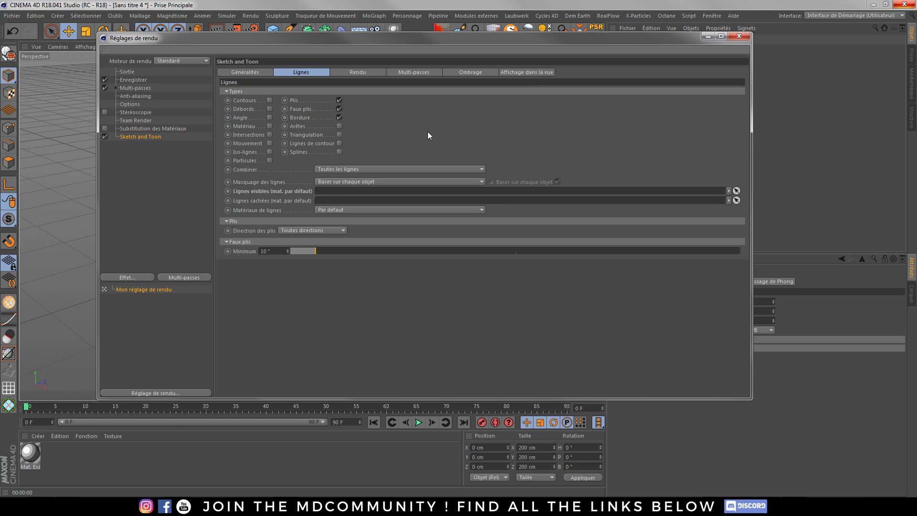
# Set the Sketch and Toon shading background to Désactiver and render the perspective view to check the cube
pyautogui.click(368, 74)
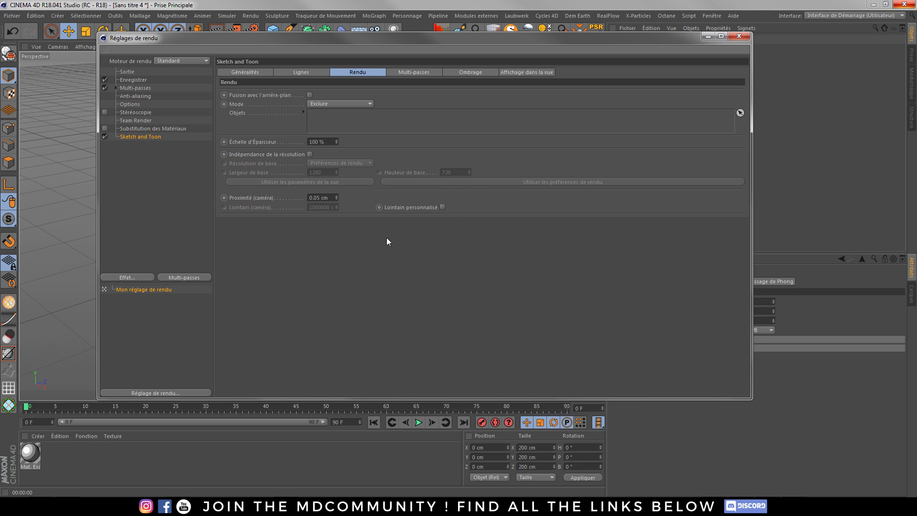
pyautogui.click(415, 72)
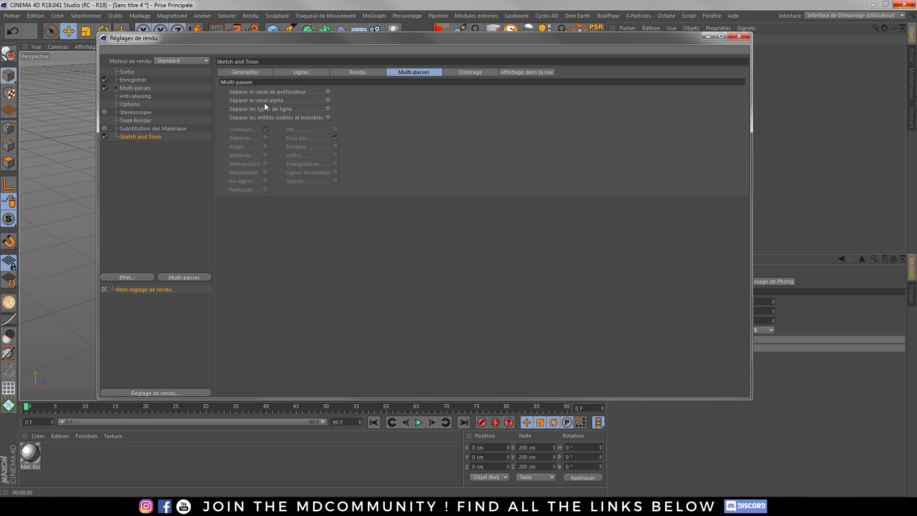
pyautogui.click(468, 73)
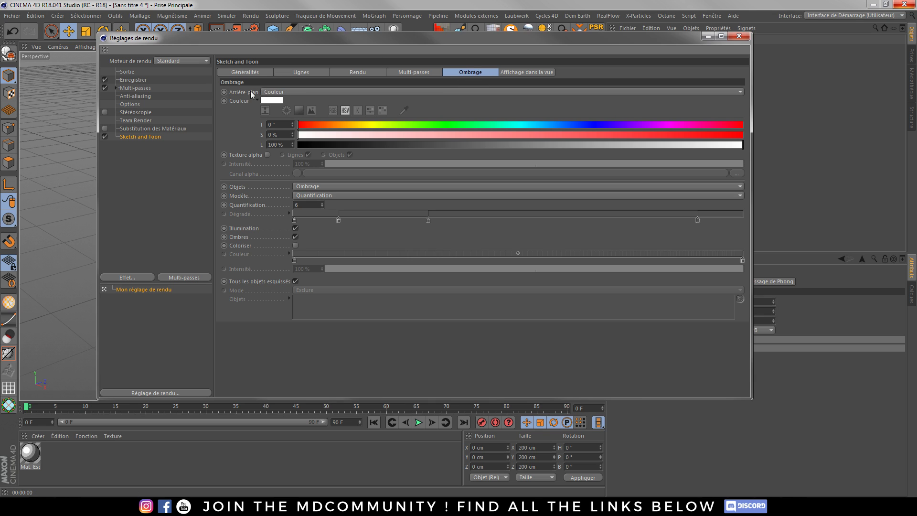
pyautogui.click(285, 91)
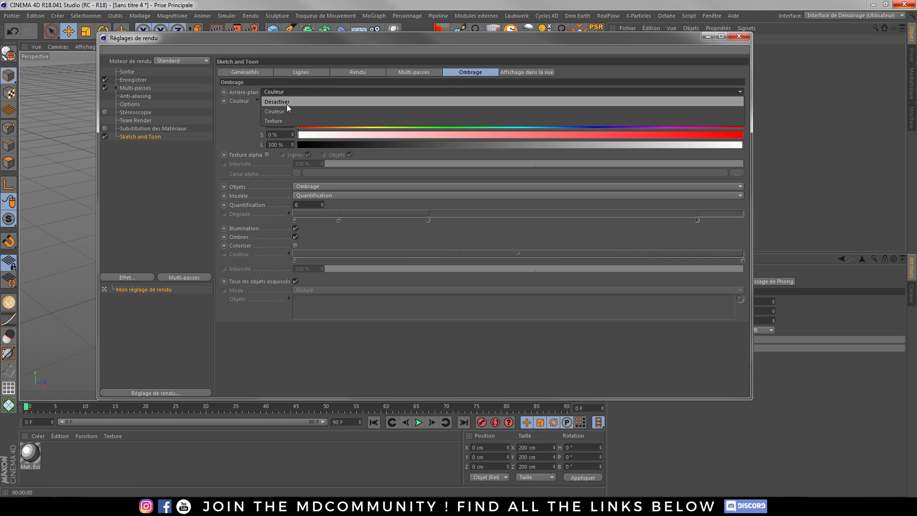
pyautogui.click(287, 104)
pyautogui.moveTo(286, 47); pyautogui.dragTo(250, 328)
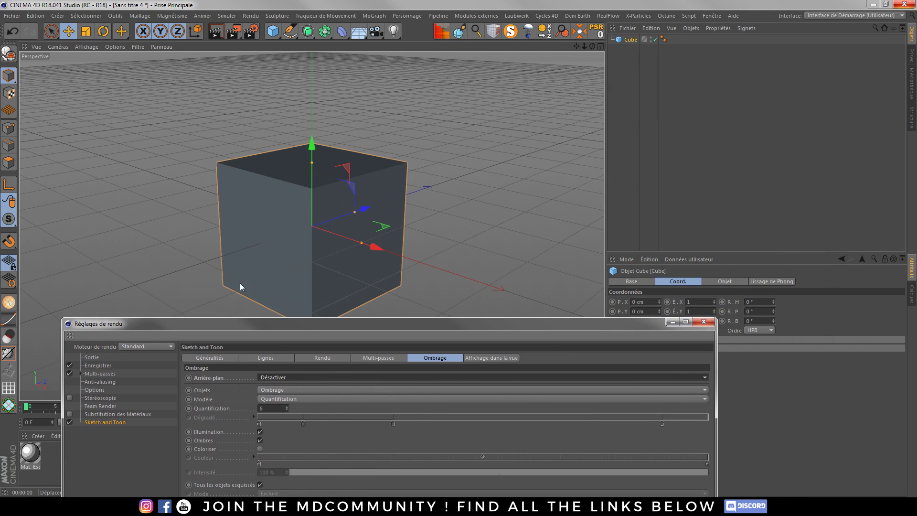
pyautogui.click(216, 32)
pyautogui.click(325, 333)
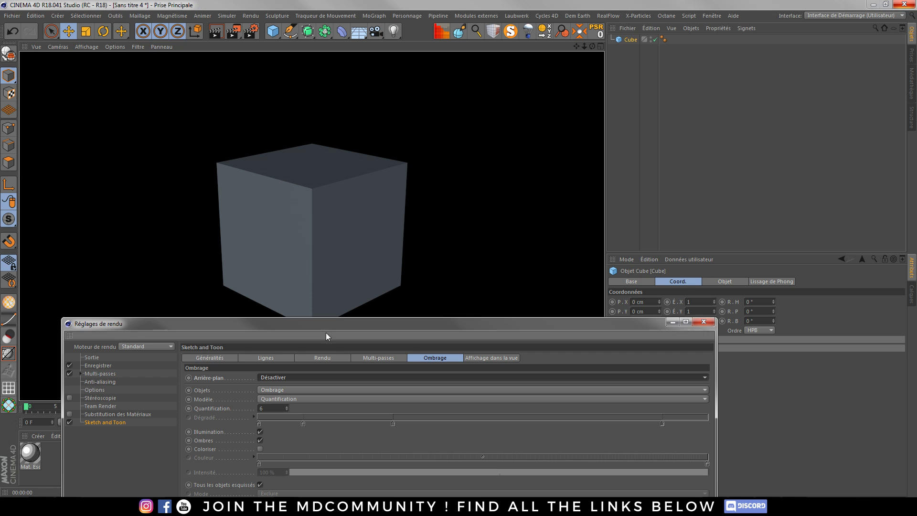
# Apply the sketch material from the material manager to the cube and render the perspective view
pyautogui.moveTo(27, 456); pyautogui.dragTo(57, 438)
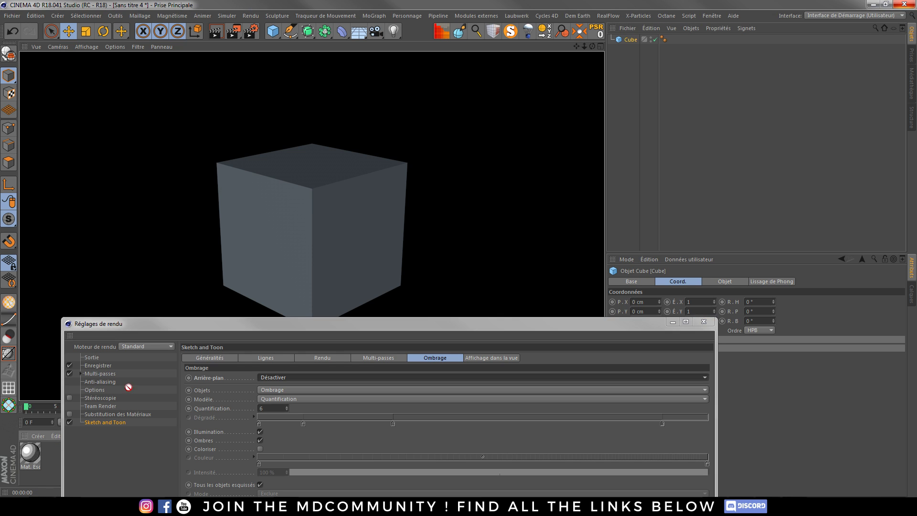
pyautogui.moveTo(295, 214); pyautogui.dragTo(294, 216)
pyautogui.click(216, 32)
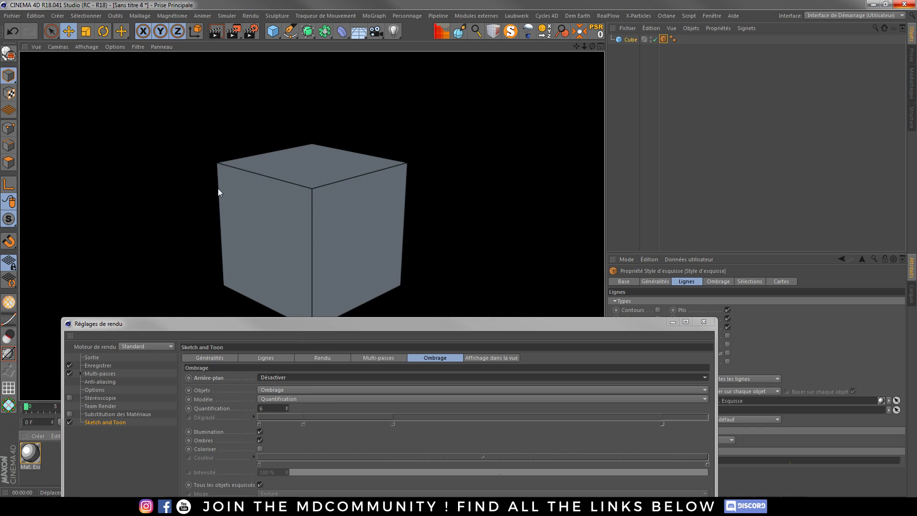
# Examine the available background and object modes in the Sketch and Toon shading settings, keeping Désactiver and Ombrage
pyautogui.moveTo(298, 321); pyautogui.dragTo(346, 97)
pyautogui.click(321, 161)
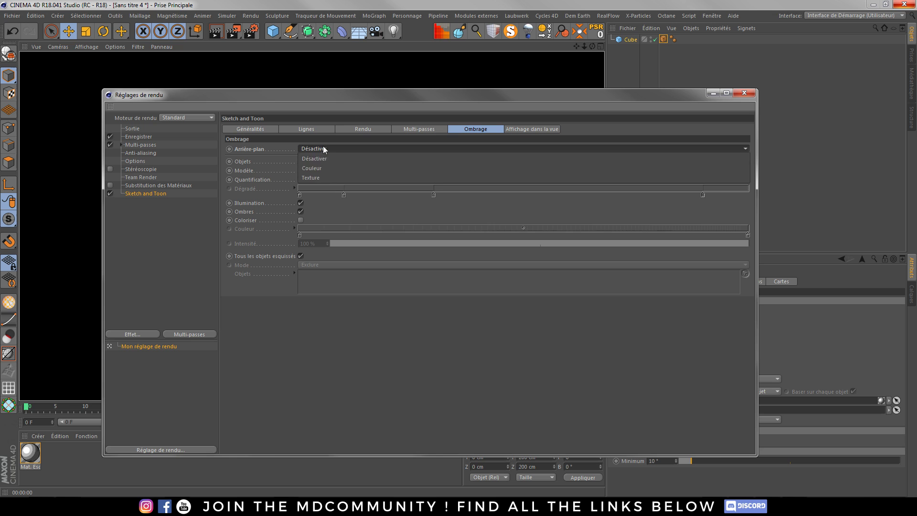
pyautogui.click(316, 159)
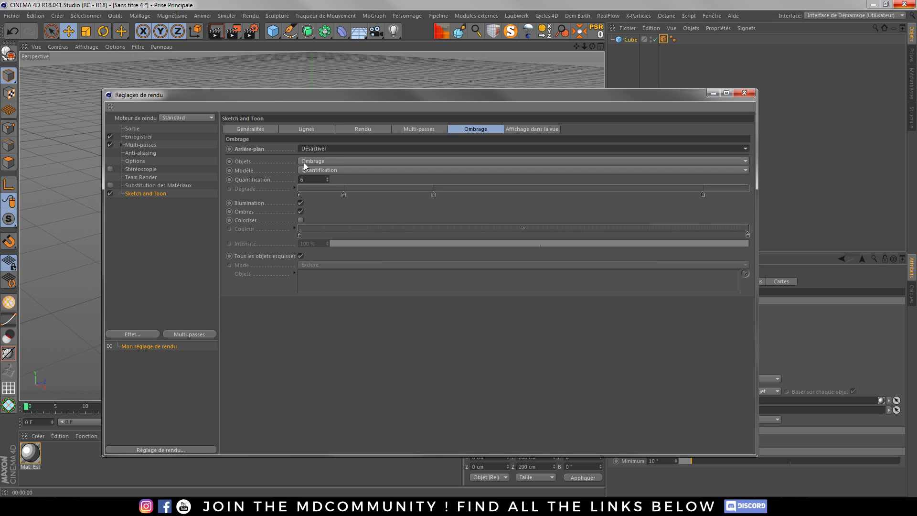
pyautogui.click(311, 163)
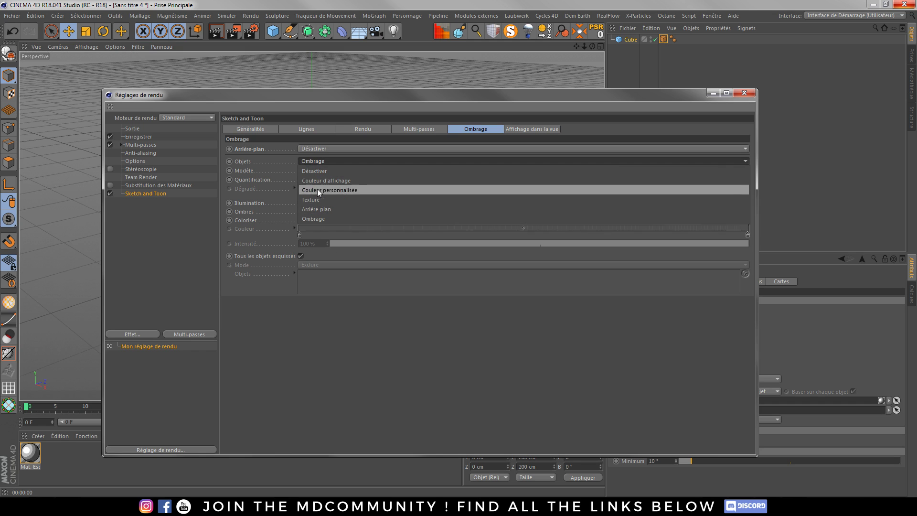
pyautogui.click(293, 325)
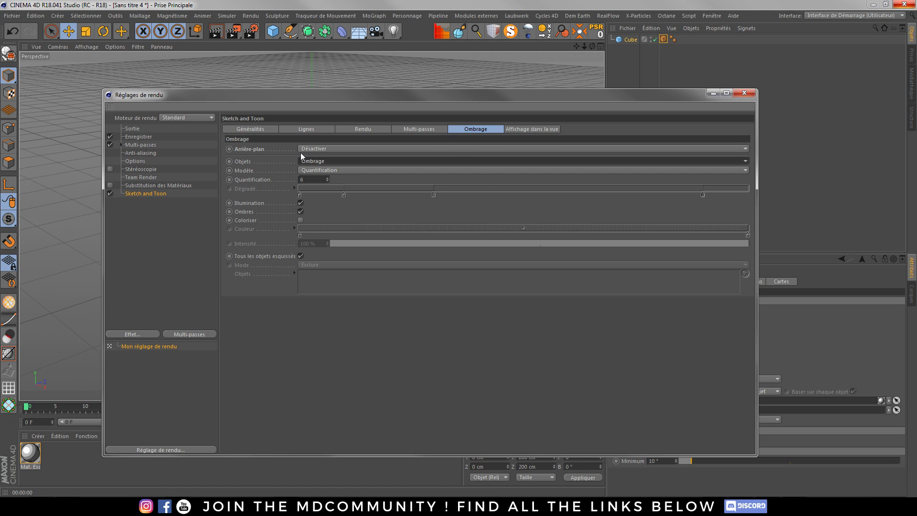
# Set the Sketch and Toon shading background to Couleur and close the render settings
pyautogui.click(322, 150)
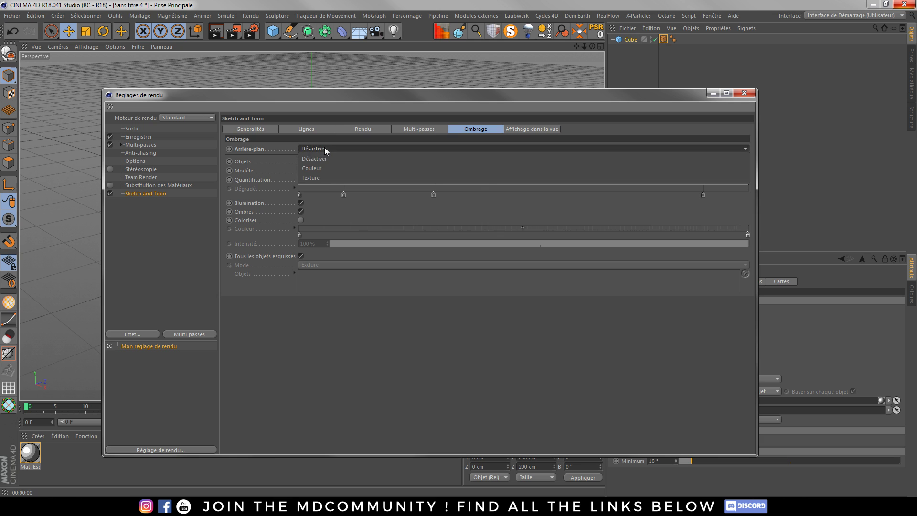
pyautogui.click(300, 168)
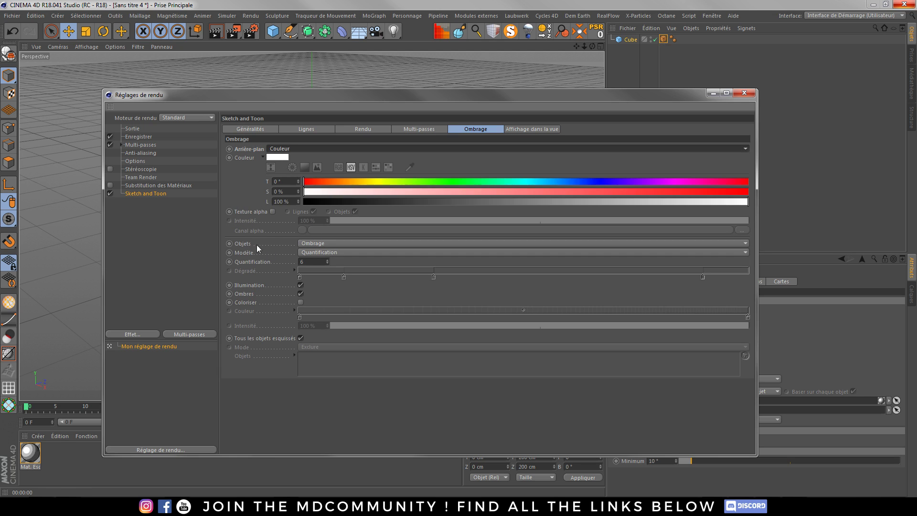
pyautogui.click(743, 93)
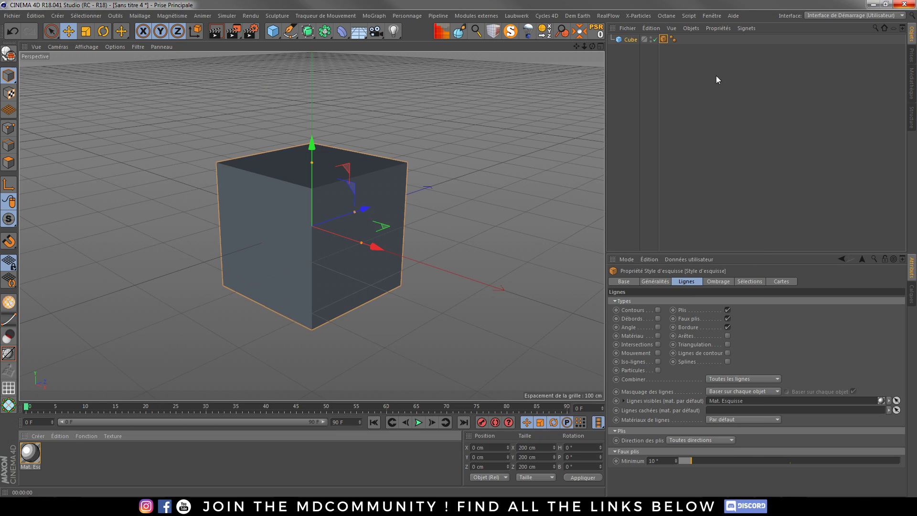
# Create a new material with Couleur and Réflexion disabled and only Luminescence enabled
pyautogui.doubleClick(63, 454)
pyautogui.doubleClick(30, 452)
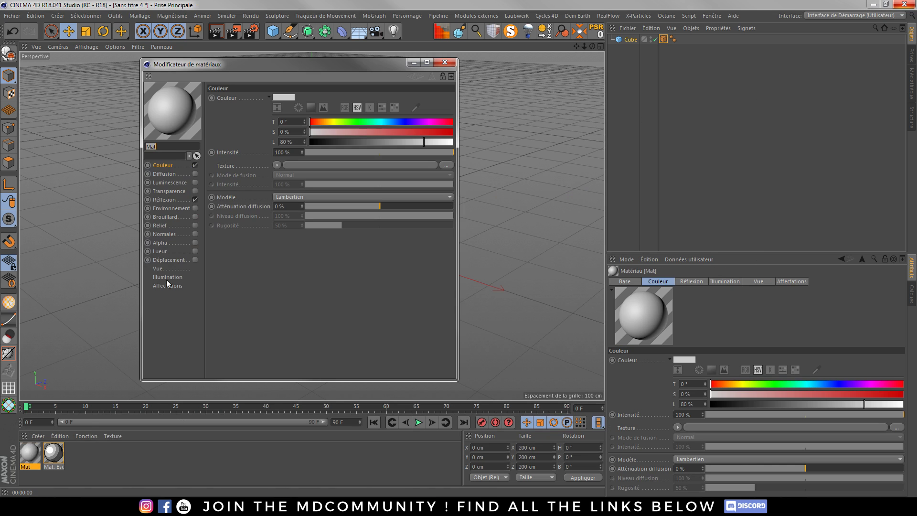
pyautogui.click(195, 165)
pyautogui.click(194, 200)
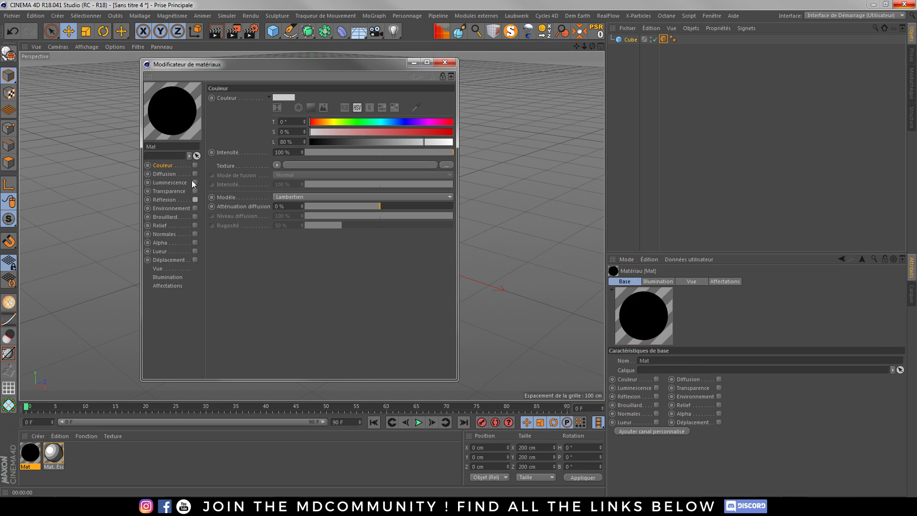
pyautogui.click(195, 183)
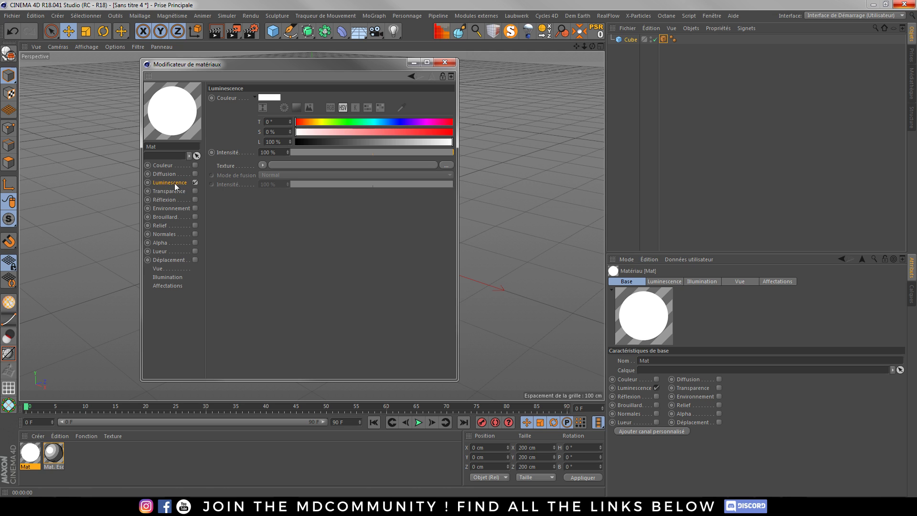
pyautogui.click(444, 63)
# Apply the luminescent material to the cube and render the perspective view
pyautogui.moveTo(37, 454); pyautogui.dragTo(631, 41)
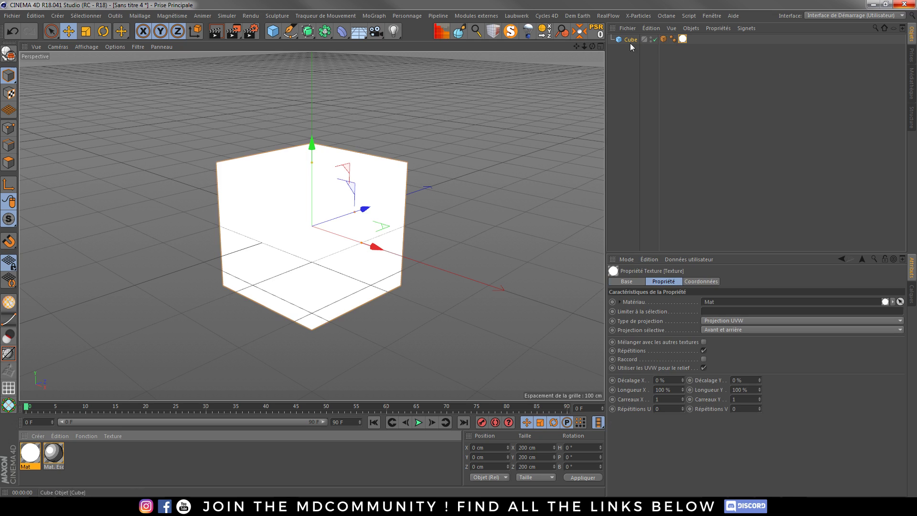
pyautogui.click(215, 31)
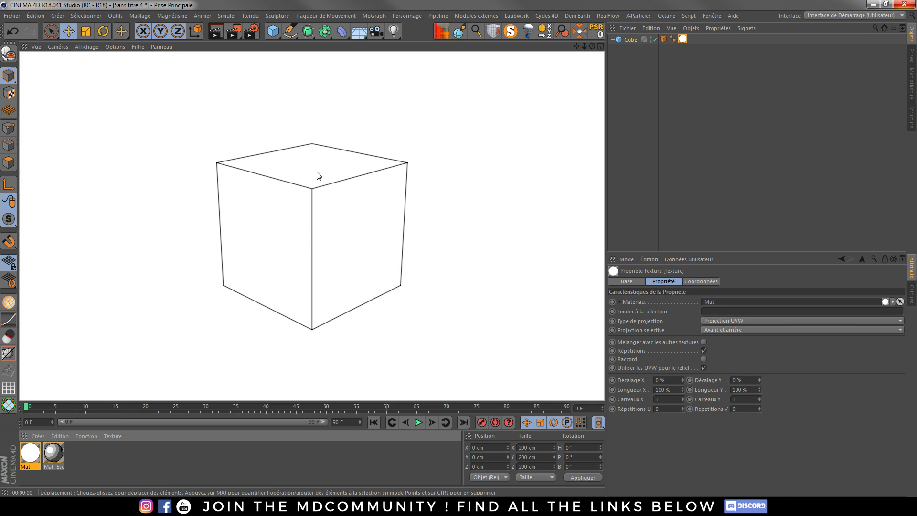
pyautogui.click(337, 107)
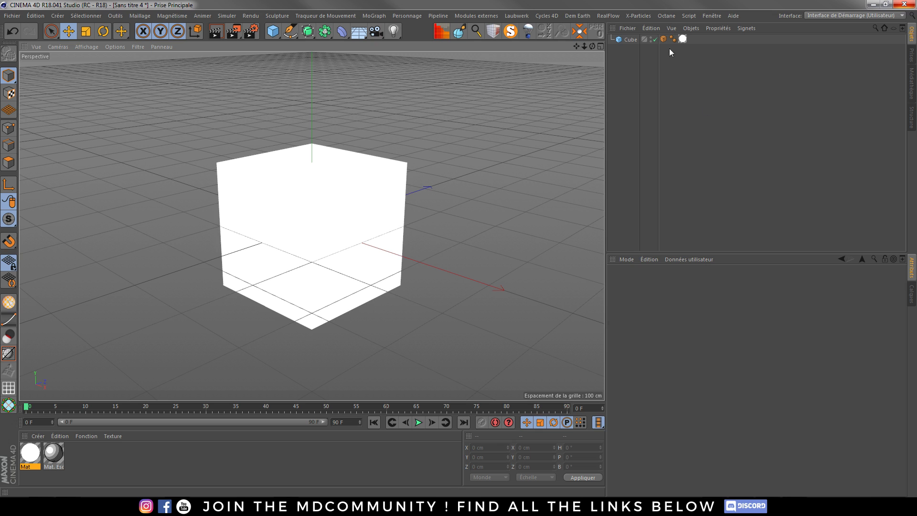
# Replace the cube with a Pantin figure carrying the cube's sketch style and luminescent material tags, and render it
pyautogui.click(272, 31)
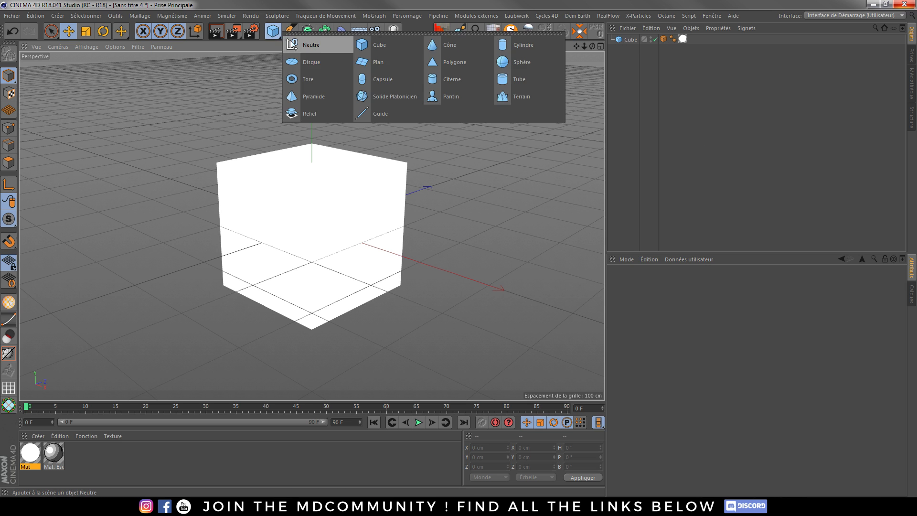
pyautogui.click(434, 94)
pyautogui.moveTo(666, 50); pyautogui.dragTo(691, 42)
pyautogui.click(628, 51)
pyautogui.press('Delete')
pyautogui.scroll(8, 332, 139)
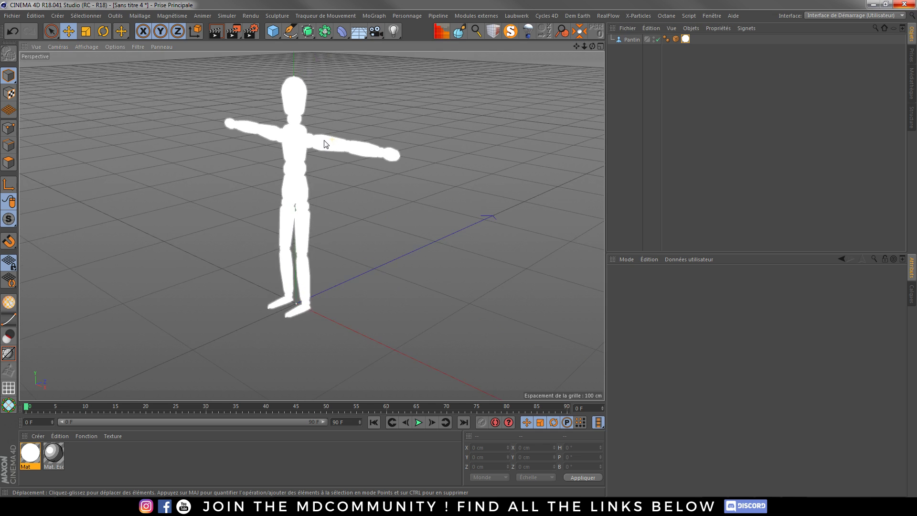
pyautogui.click(217, 33)
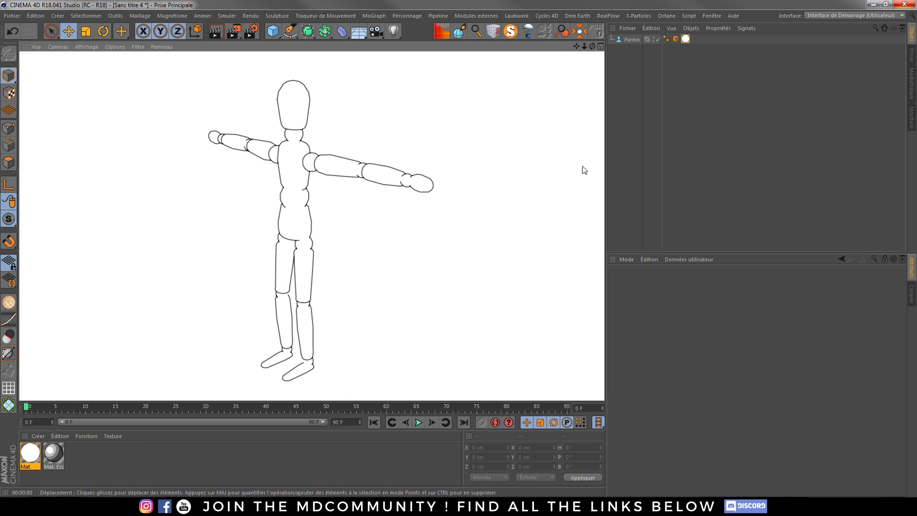
# Display the line types of the Pantin's sketch style tag and check the Sketch and Toon shading in the render settings
pyautogui.click(676, 38)
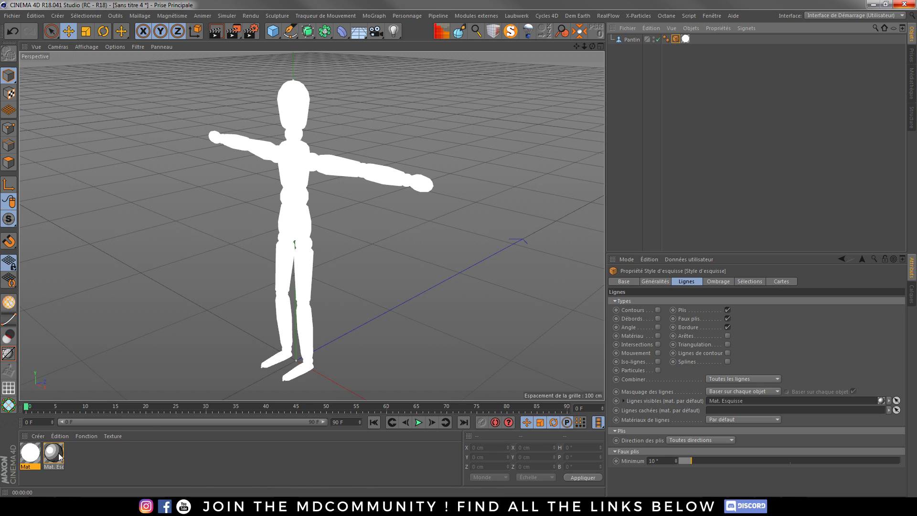
pyautogui.click(252, 32)
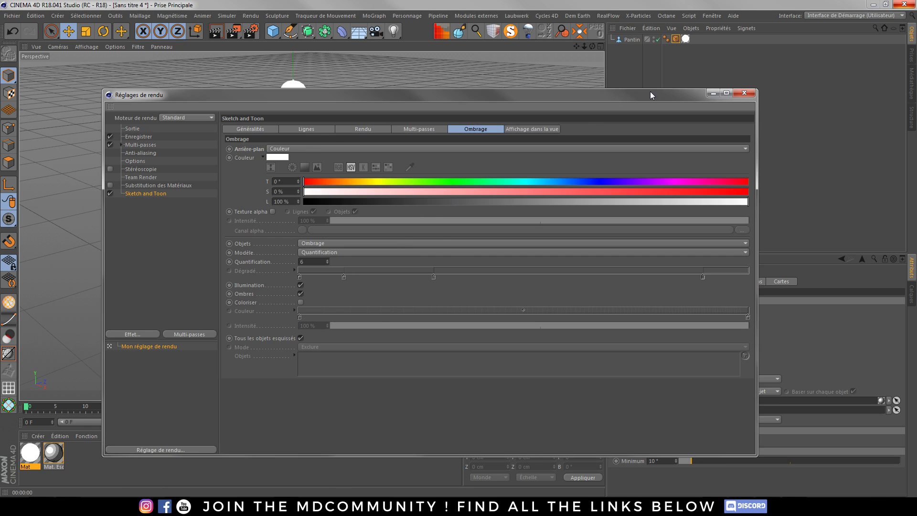
pyautogui.click(748, 95)
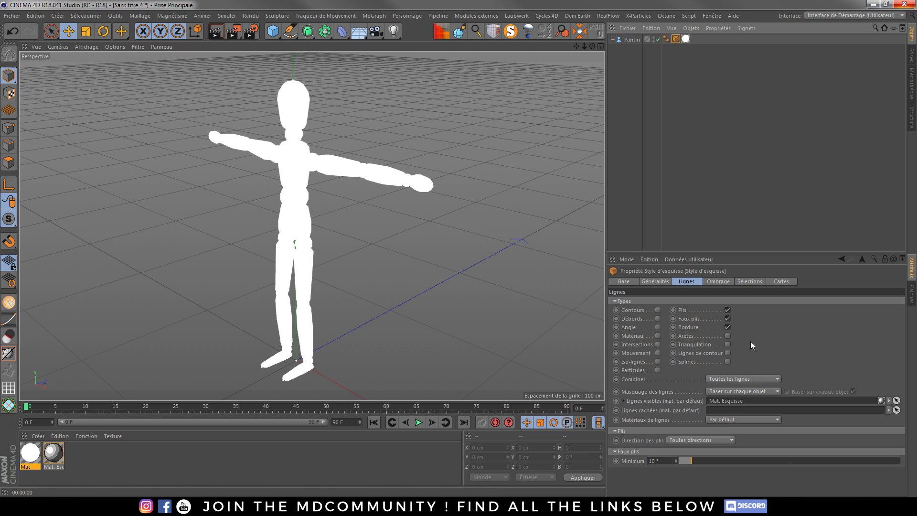
# Try the Triangulation and Arêtes line types on the Pantin one after the other, rendering each and switching it off again
pyautogui.click(727, 344)
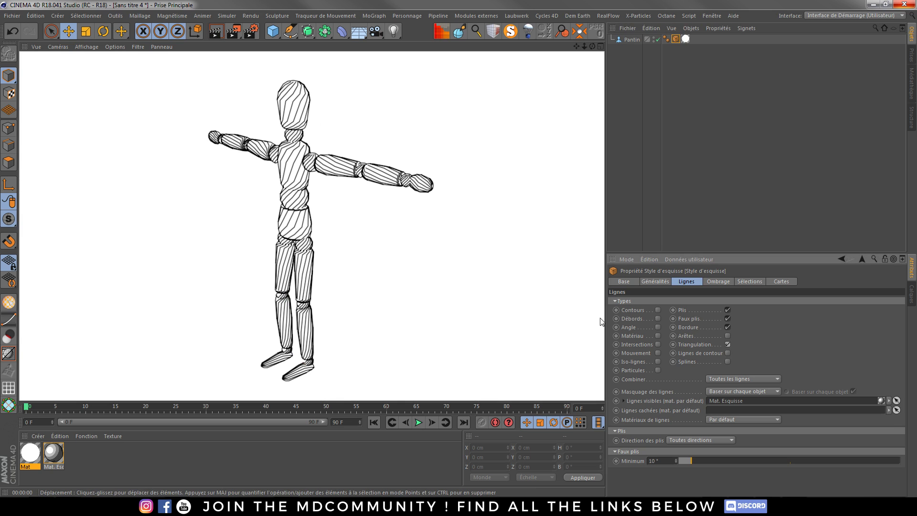
pyautogui.click(727, 343)
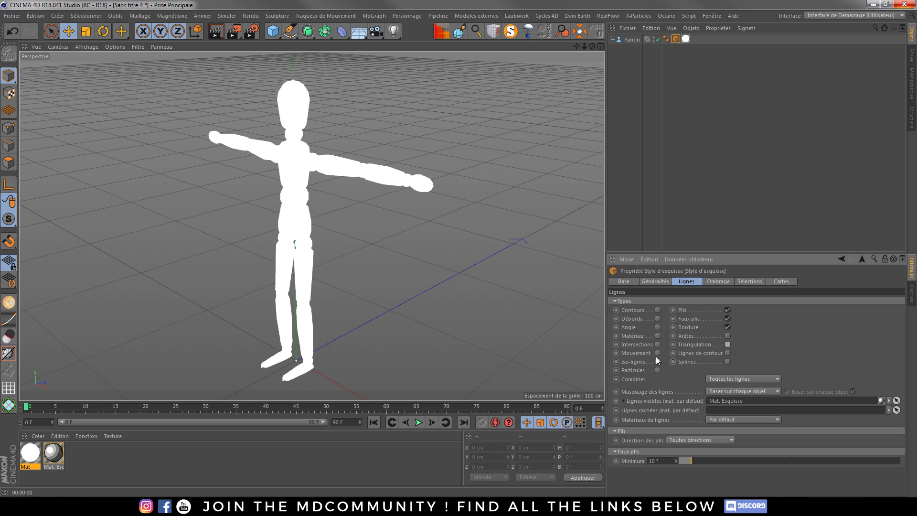
pyautogui.click(727, 335)
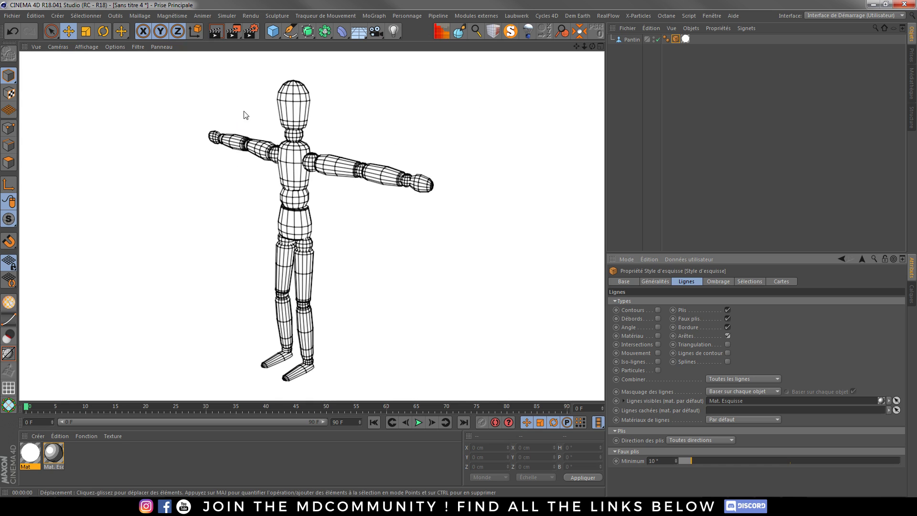
pyautogui.click(728, 336)
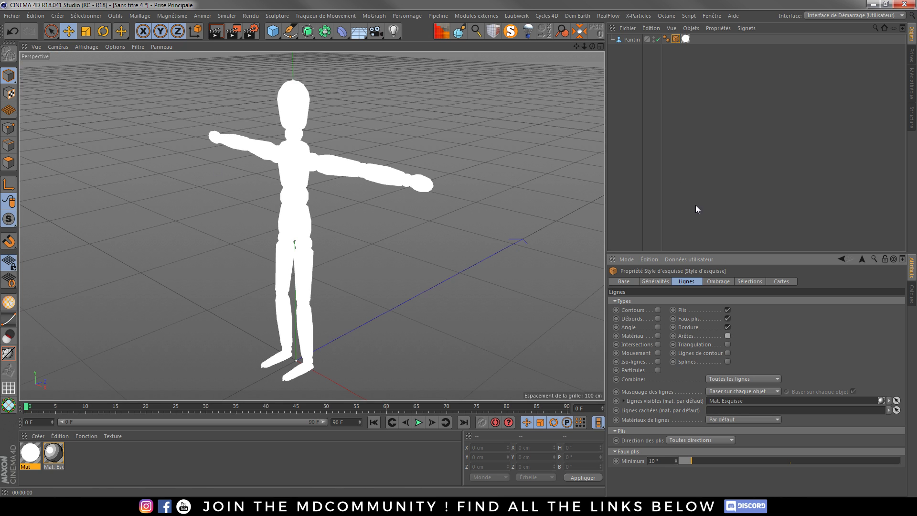
# Draw a looping freehand spline around the Pantin with the Esquisser tool, about 271 by 201 by 219 cm
pyautogui.click(290, 31)
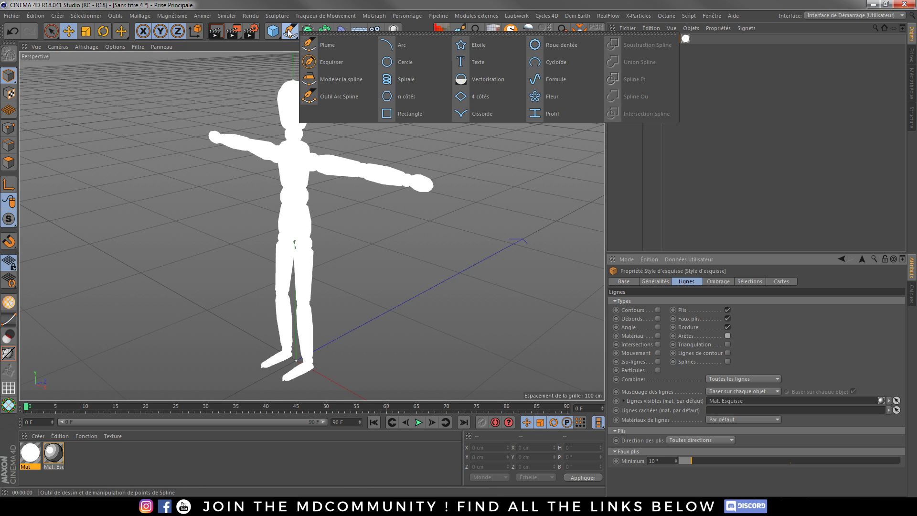
pyautogui.click(321, 70)
pyautogui.moveTo(461, 128)
pyautogui.mouseDown()
pyautogui.moveTo(270, 99)
pyautogui.moveTo(300, 207)
pyautogui.moveTo(139, 181)
pyautogui.moveTo(287, 286)
pyautogui.moveTo(227, 378)
pyautogui.mouseUp()
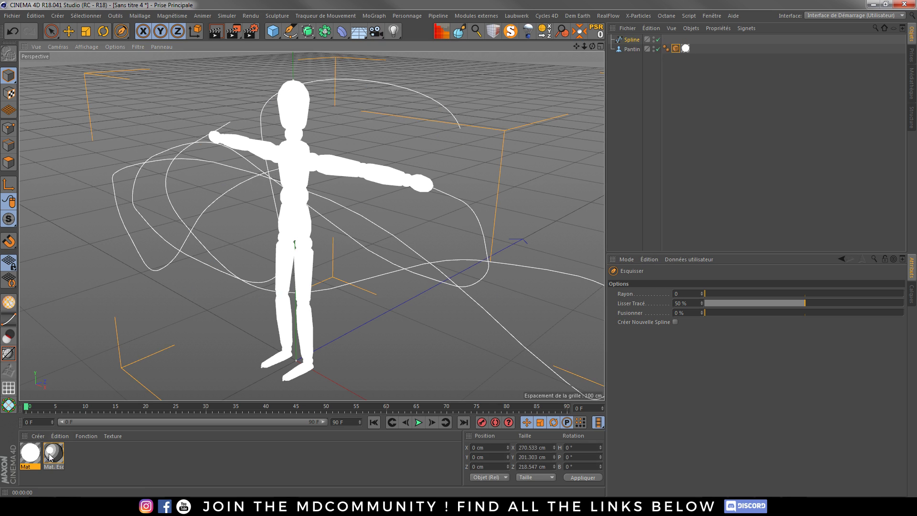
# Render the freehand spline with the sketch material applied to it, and delete the spline
pyautogui.moveTo(631, 39)
pyautogui.mouseDown()
pyautogui.moveTo(642, 50)
pyautogui.moveTo(645, 40)
pyautogui.mouseUp()
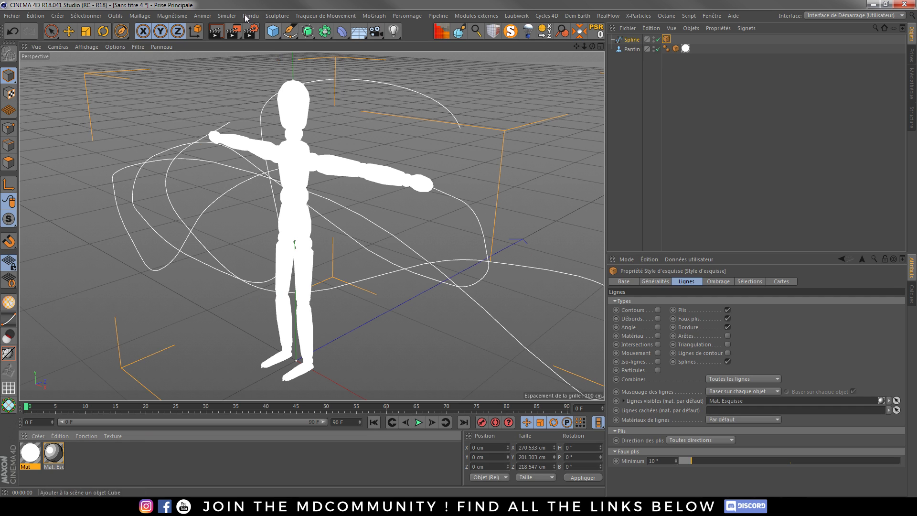
pyautogui.click(217, 32)
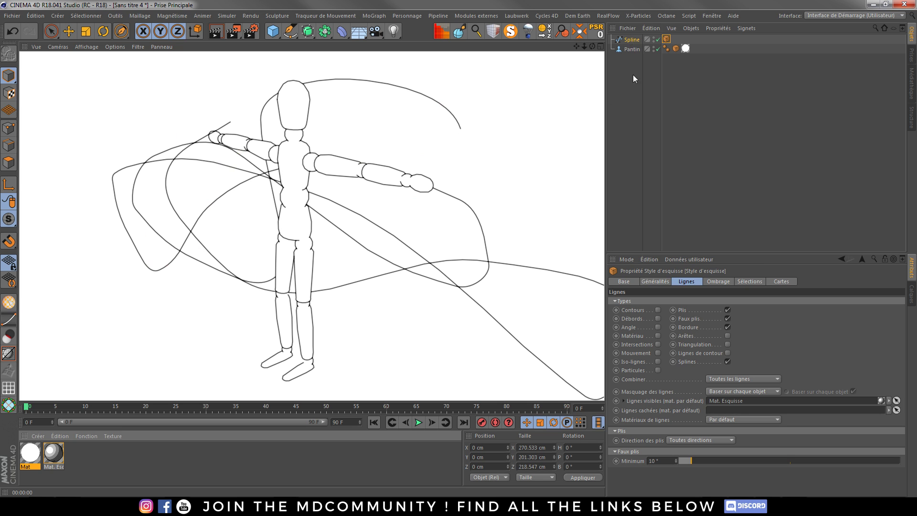
pyautogui.click(633, 42)
pyautogui.press('Delete')
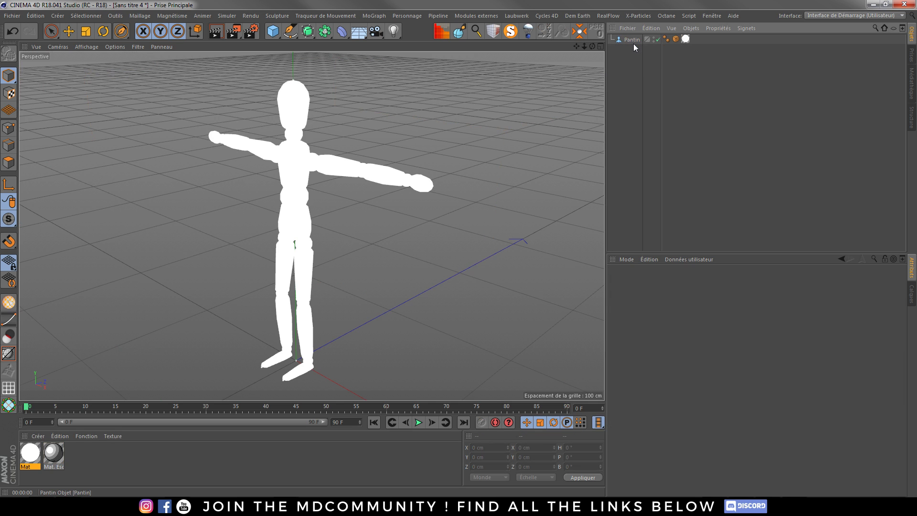
# Activate the Ombrage settings in the Pantin's sketch style tag
pyautogui.click(631, 41)
pyautogui.click(675, 41)
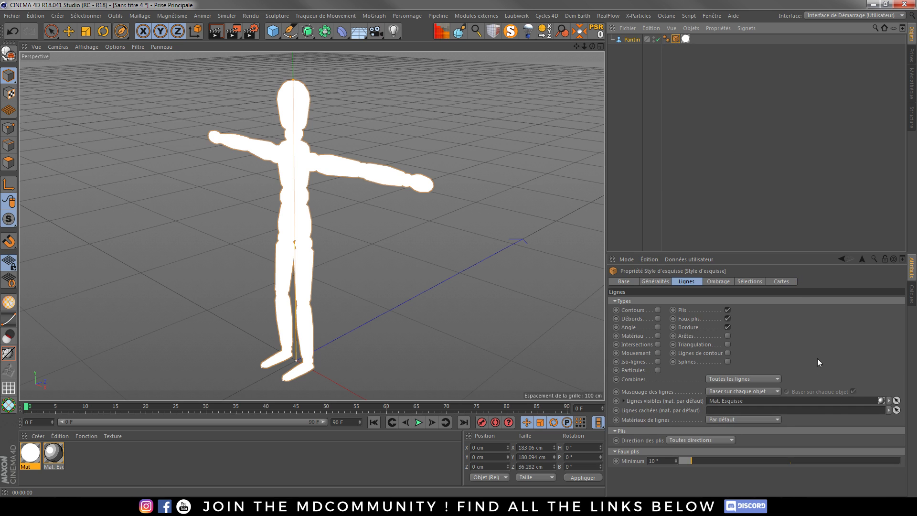
pyautogui.click(721, 281)
pyautogui.click(658, 305)
# Remove the luminescent material tag from the Pantin and render the view with the sketch style's shading
pyautogui.click(686, 39)
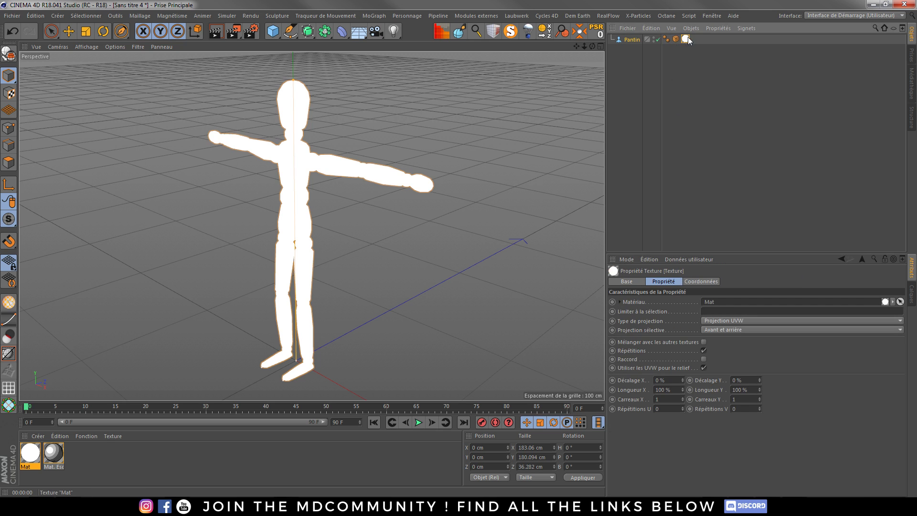
pyautogui.press('Delete')
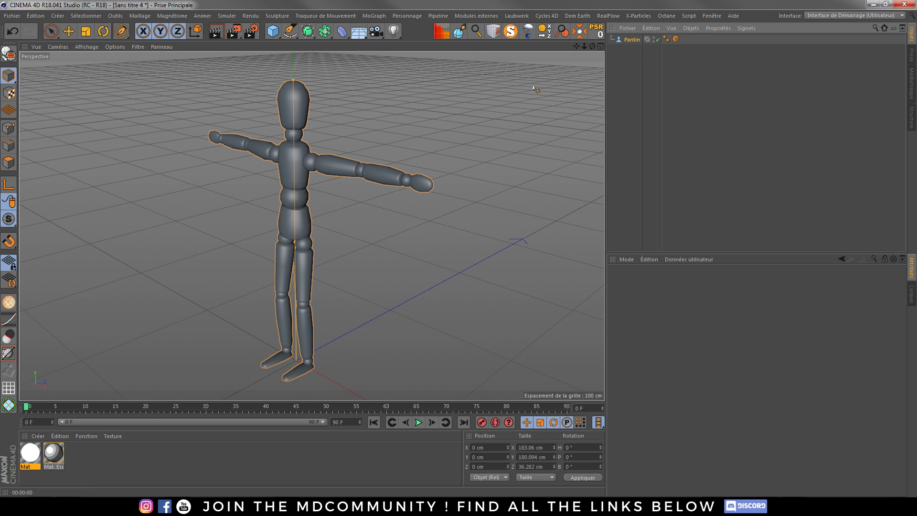
pyautogui.click(675, 39)
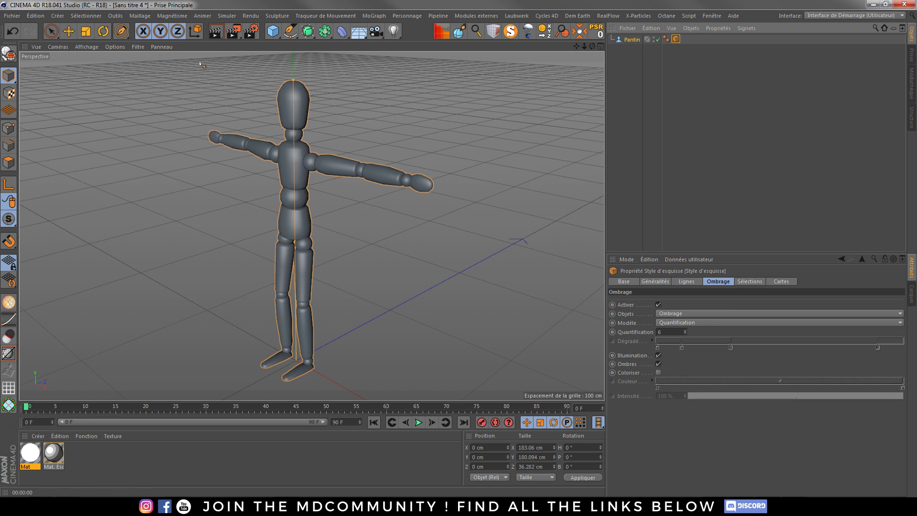
pyautogui.click(218, 31)
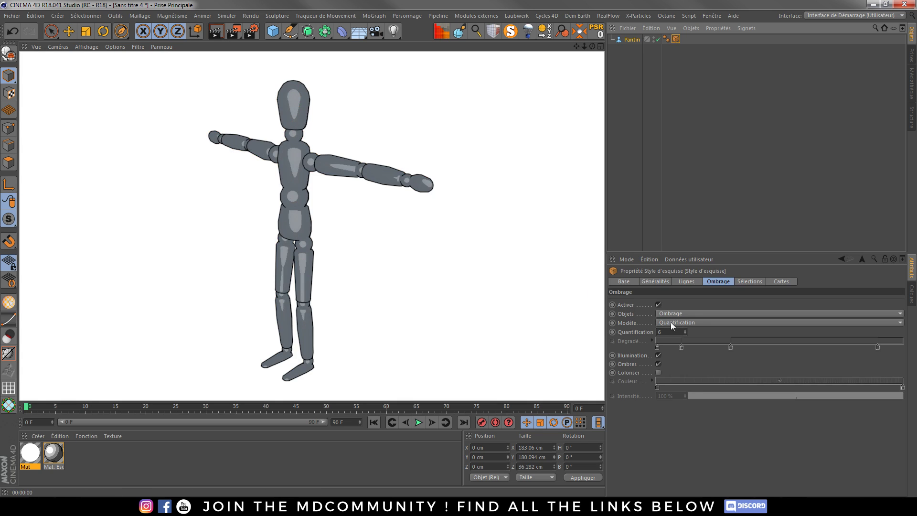
# Set the Quantification of the Pantin's sketch style shading to 11 and render the view
pyautogui.moveTo(685, 330); pyautogui.dragTo(685, 325)
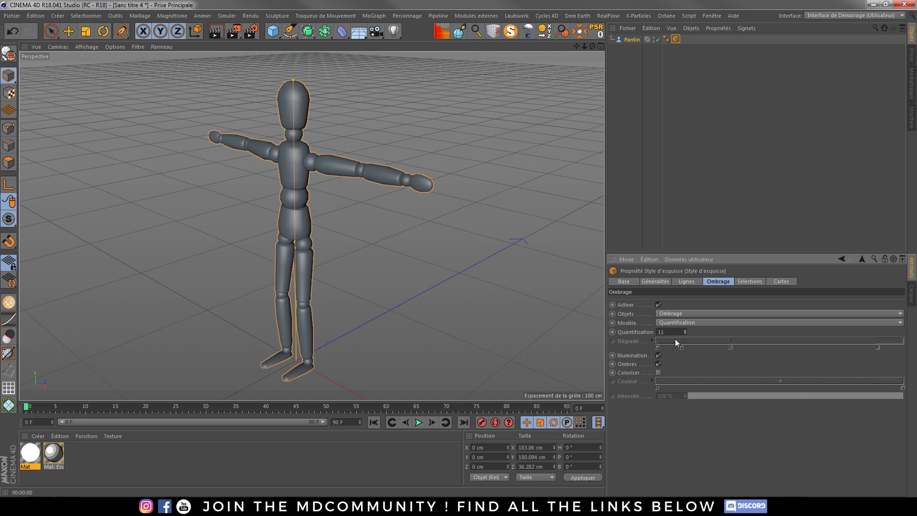
pyautogui.click(215, 31)
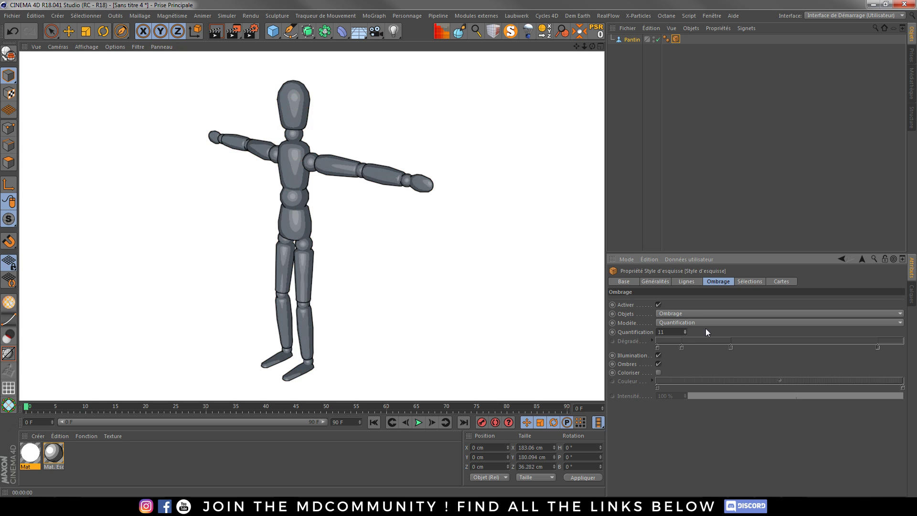
# Switch the shading model of the sketch style to Dégradé, keeping Objets on Ombrage, and render the view
pyautogui.click(683, 315)
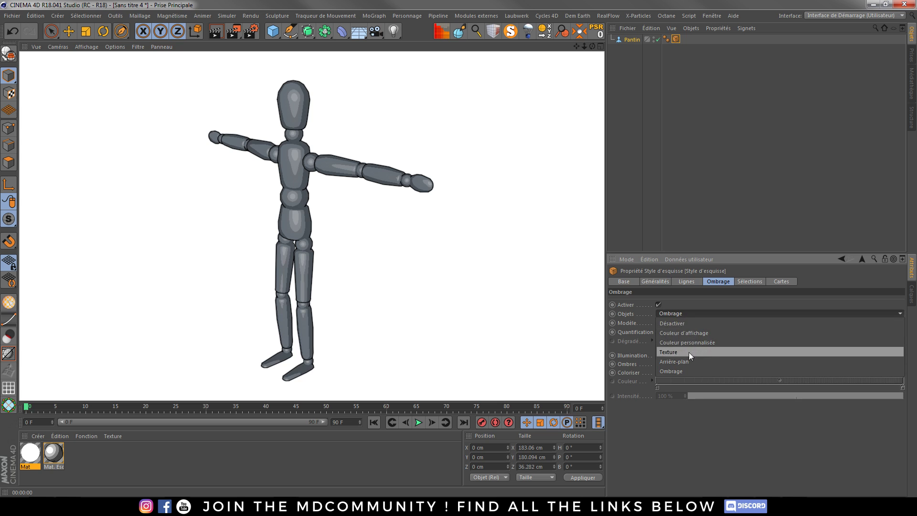
pyautogui.click(664, 325)
pyautogui.click(681, 322)
pyautogui.click(678, 315)
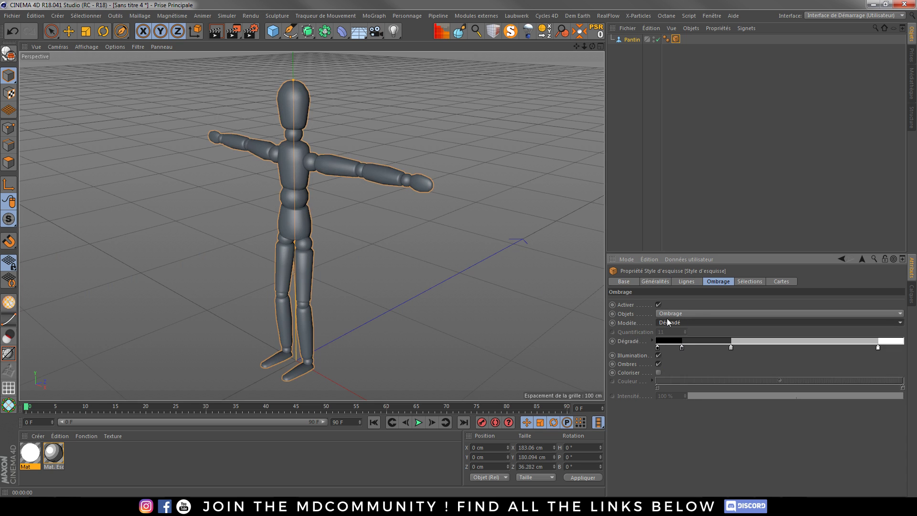
pyautogui.click(216, 31)
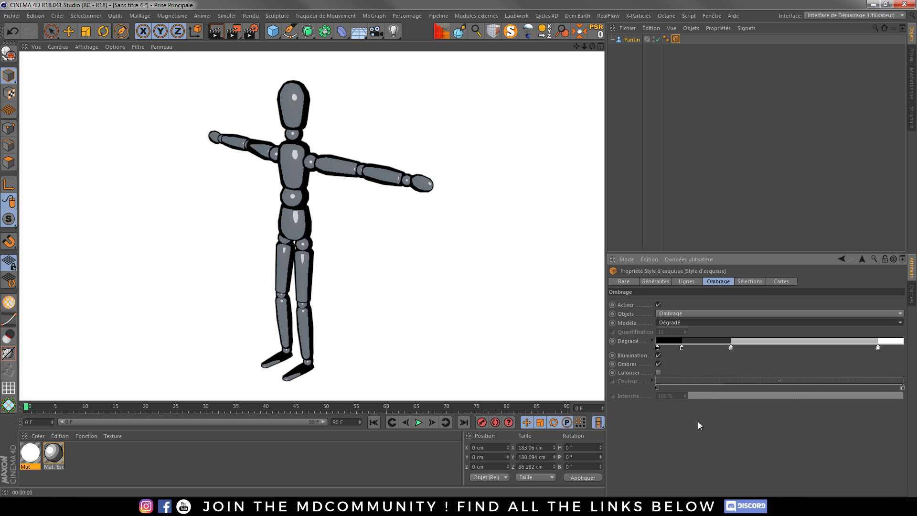
# Enable Coloriser in the shading, change the blue end of the Couleur gradient to pale blue with 12% saturation, and render
pyautogui.click(659, 373)
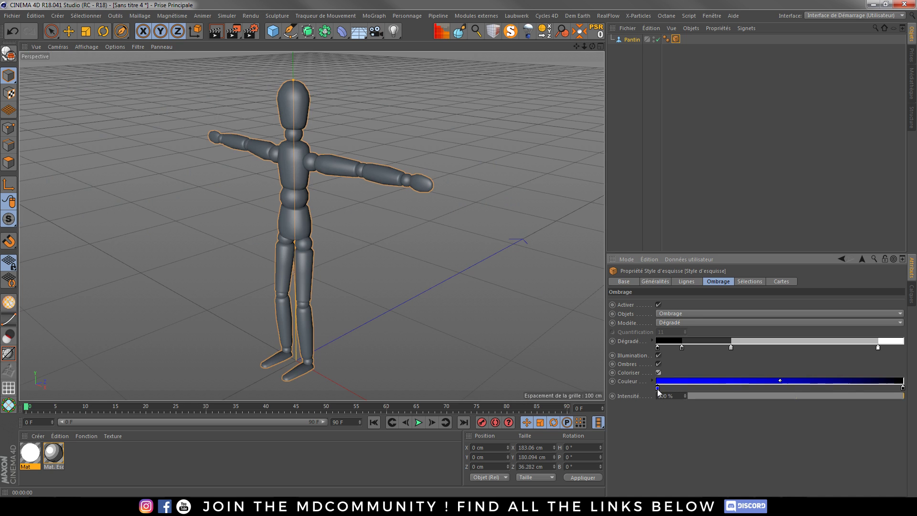
pyautogui.doubleClick(657, 388)
pyautogui.moveTo(635, 401); pyautogui.dragTo(624, 401)
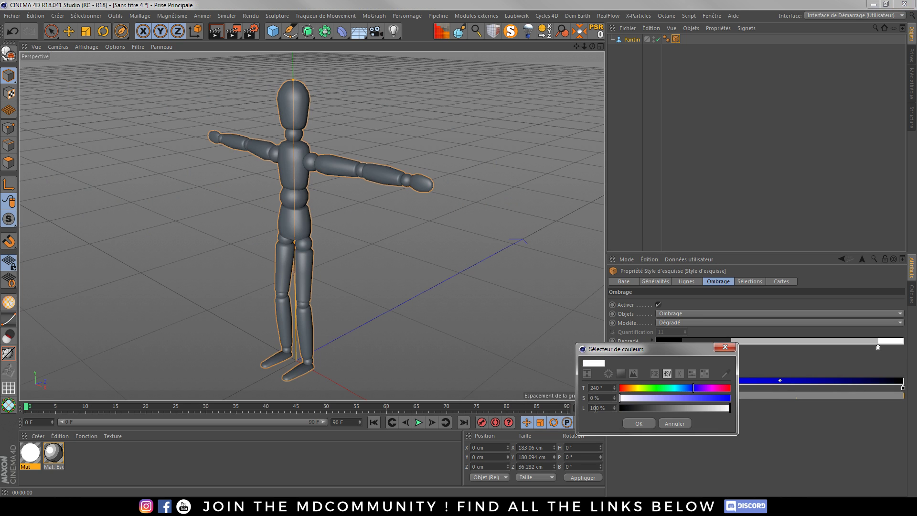
pyautogui.click(638, 400)
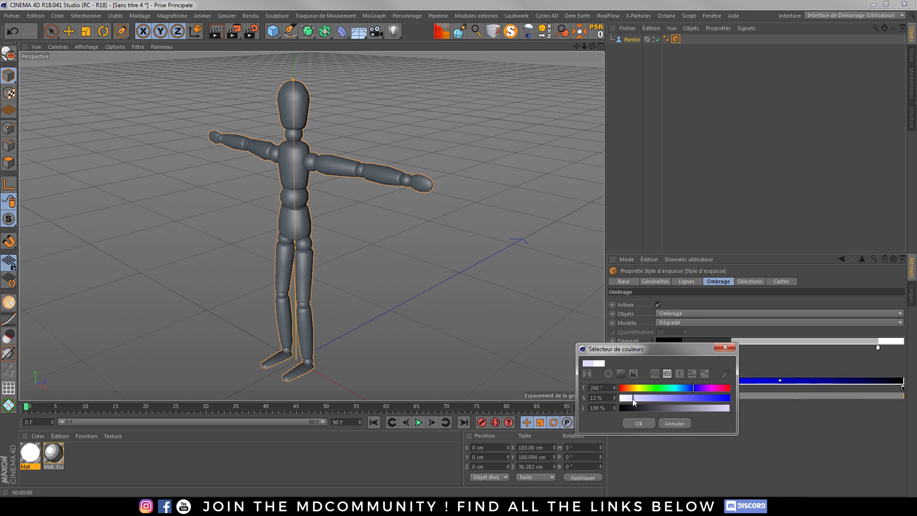
pyautogui.click(638, 423)
pyautogui.click(221, 36)
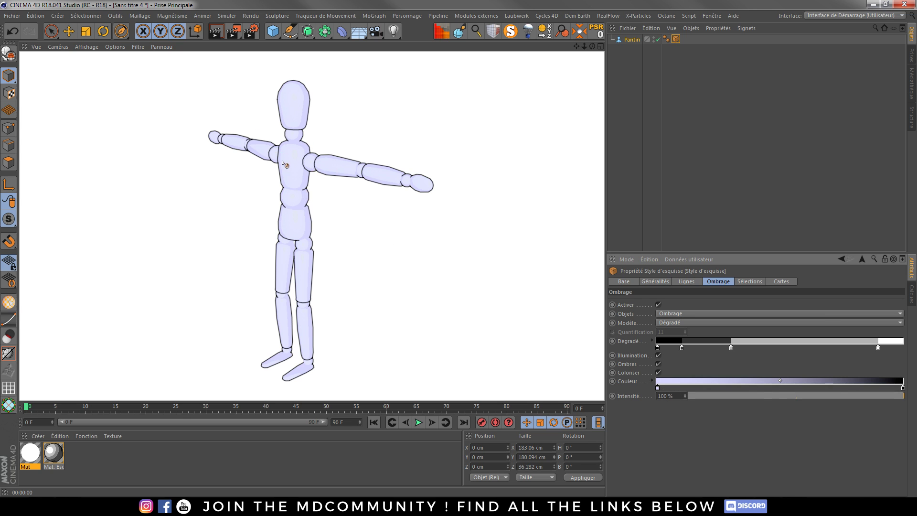
# Recolour the pale blue end of the Pantin's Couleur shading gradient to grey and render the view
pyautogui.click(634, 40)
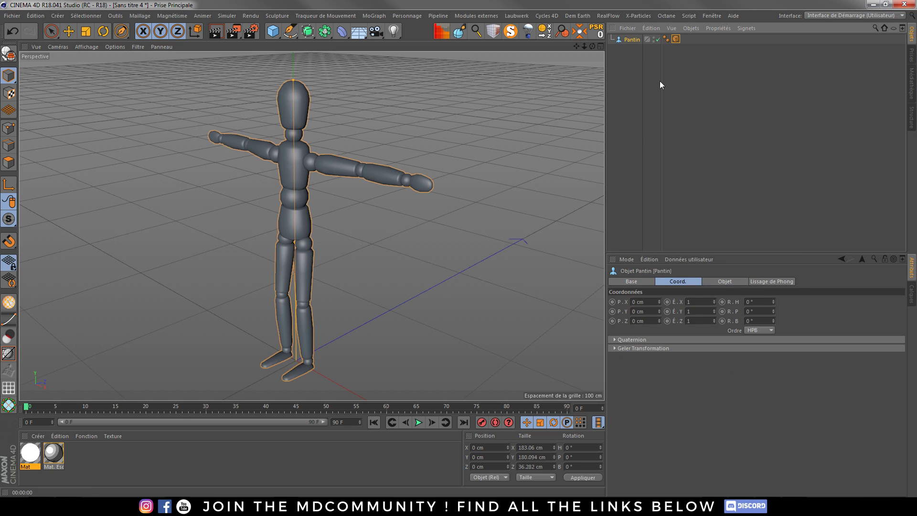
pyautogui.click(675, 39)
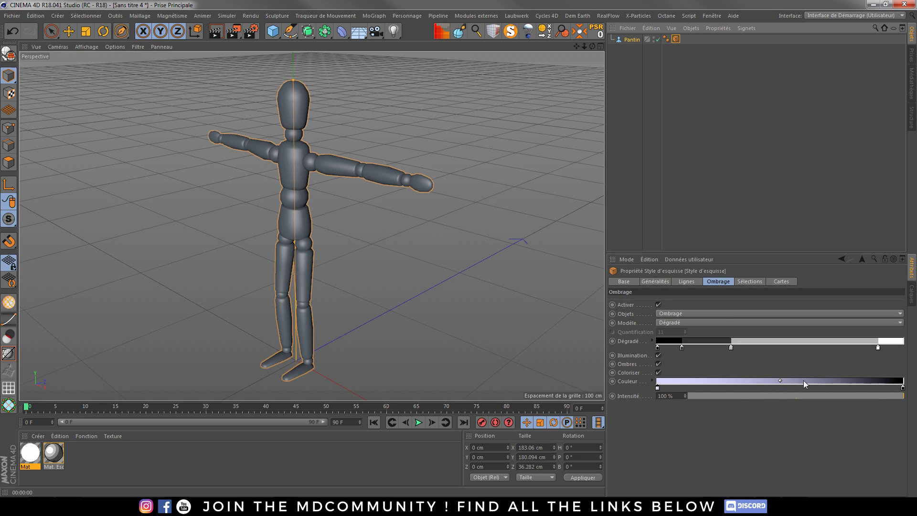
pyautogui.doubleClick(657, 387)
pyautogui.moveTo(642, 397); pyautogui.dragTo(677, 410)
pyautogui.click(638, 422)
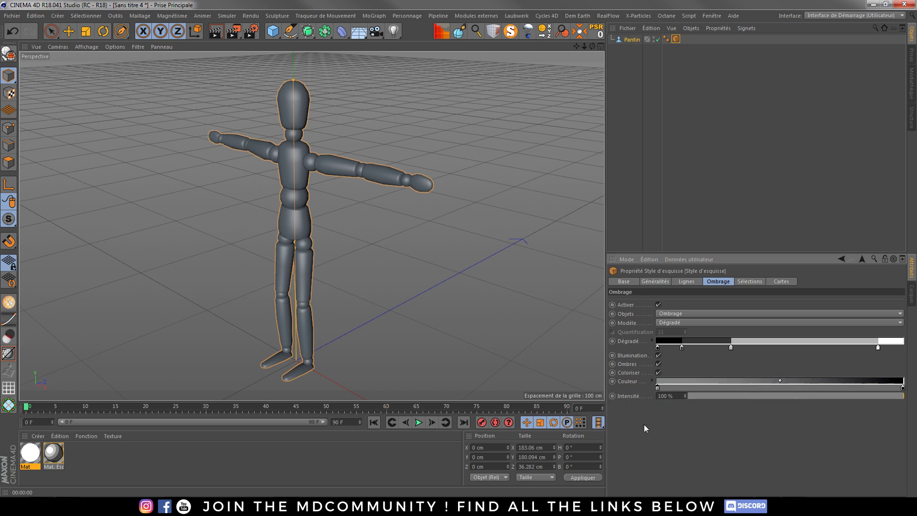
pyautogui.click(216, 31)
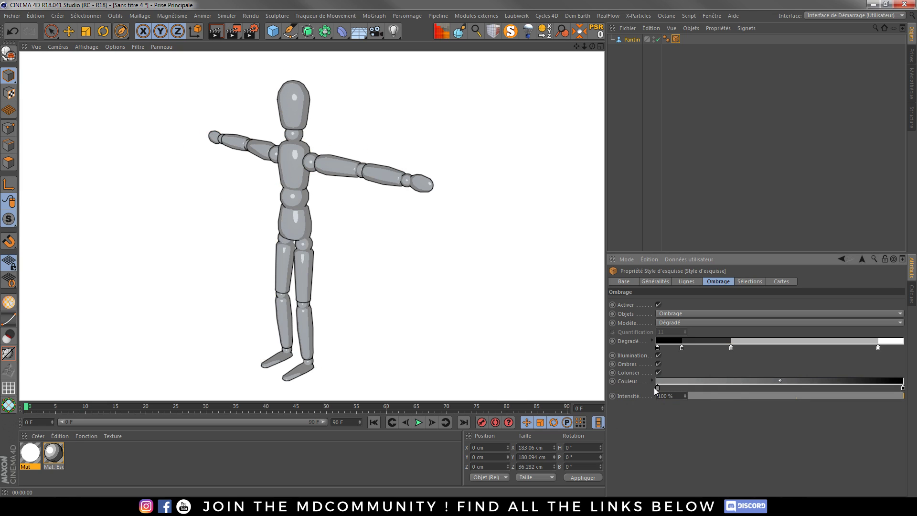
# Apply the white Mat material to the Pantin, deactivate its sketch style's shading and render the view
pyautogui.moveTo(38, 451); pyautogui.dragTo(655, 41)
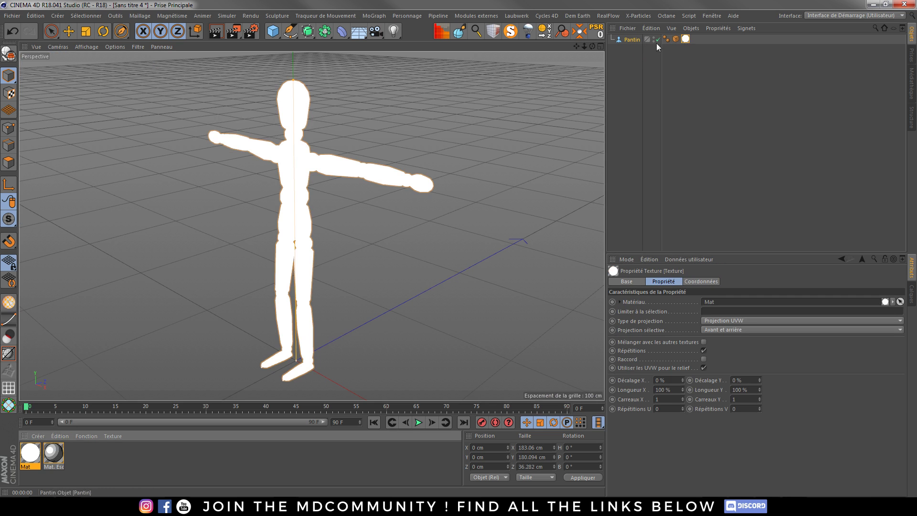
pyautogui.click(675, 38)
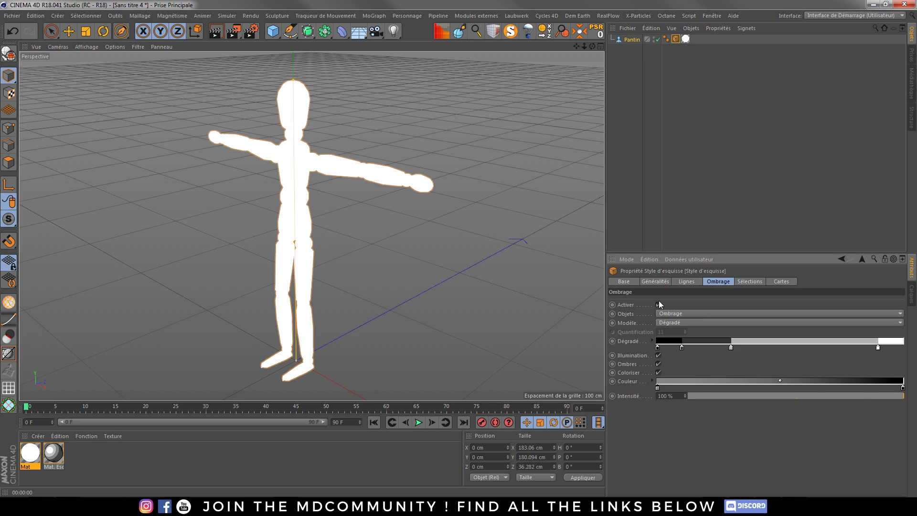
pyautogui.click(658, 304)
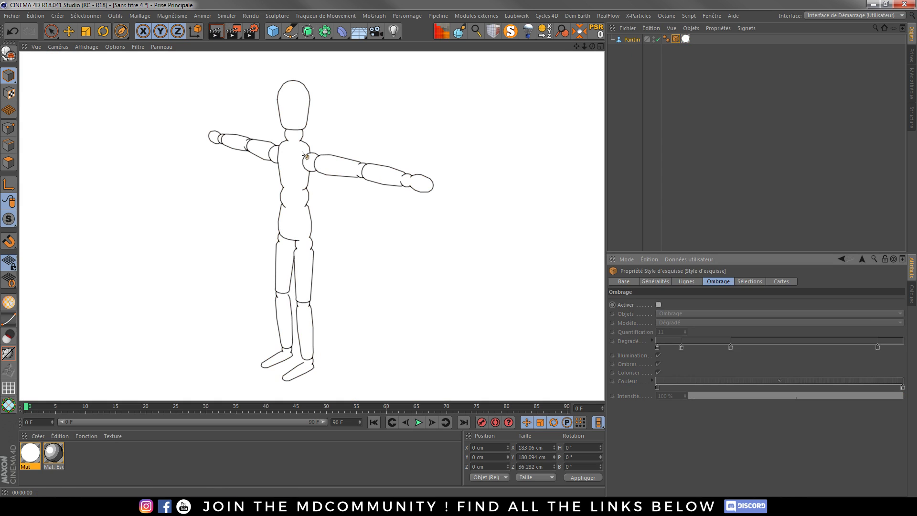
# Show the Lignes settings of the Pantin's sketch style and render the view with its current line types
pyautogui.click(637, 38)
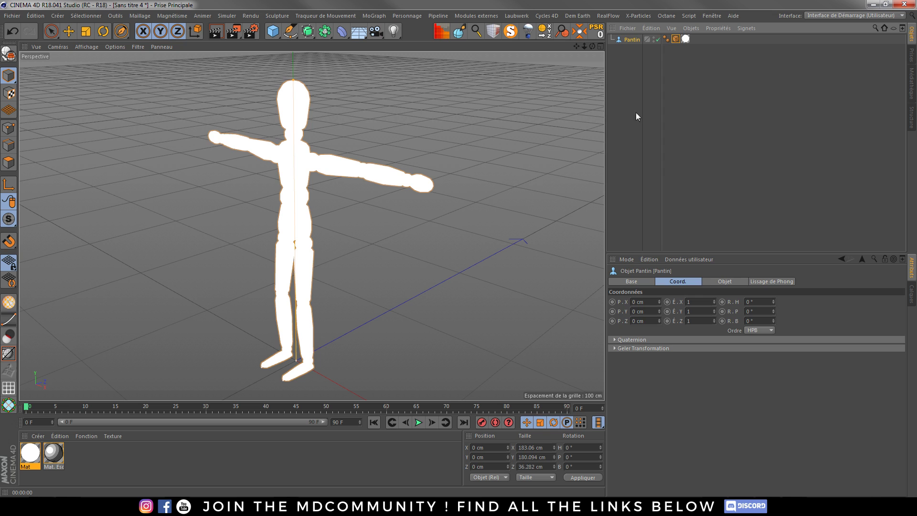
pyautogui.click(675, 39)
pyautogui.click(688, 282)
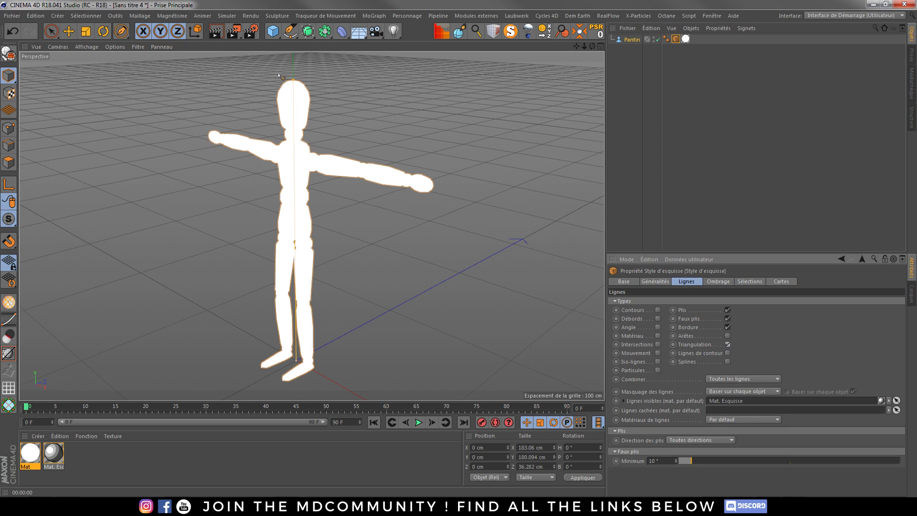
pyautogui.click(216, 31)
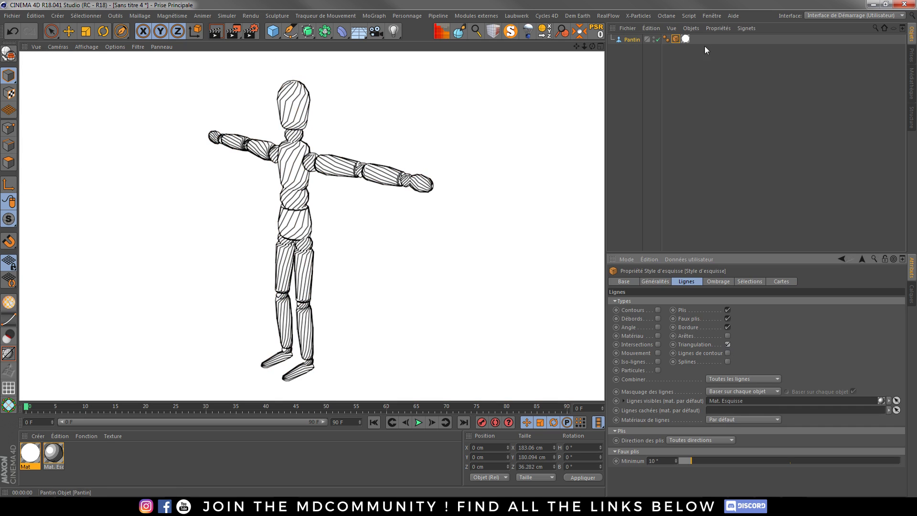
# Open Mat. Esquisse for editing, enable a Tirets pattern for its strokes and render the view
pyautogui.doubleClick(60, 459)
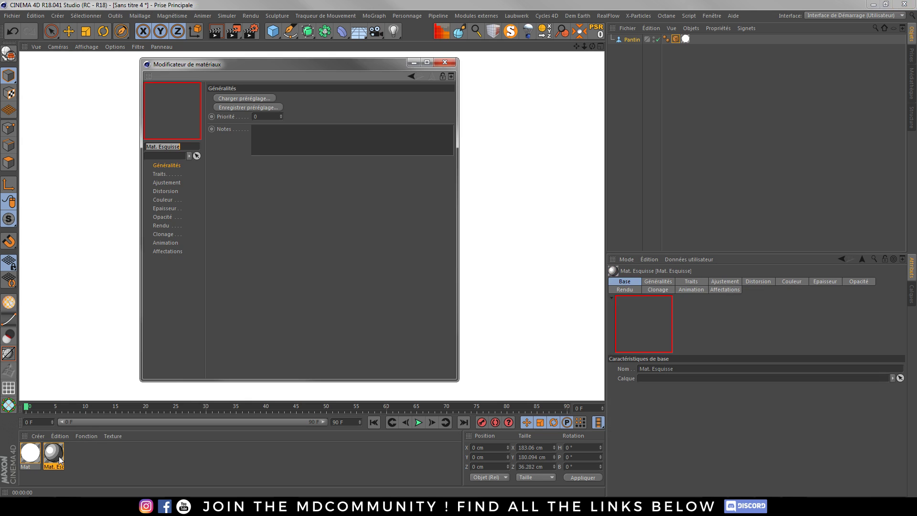
pyautogui.moveTo(265, 71); pyautogui.dragTo(596, 81)
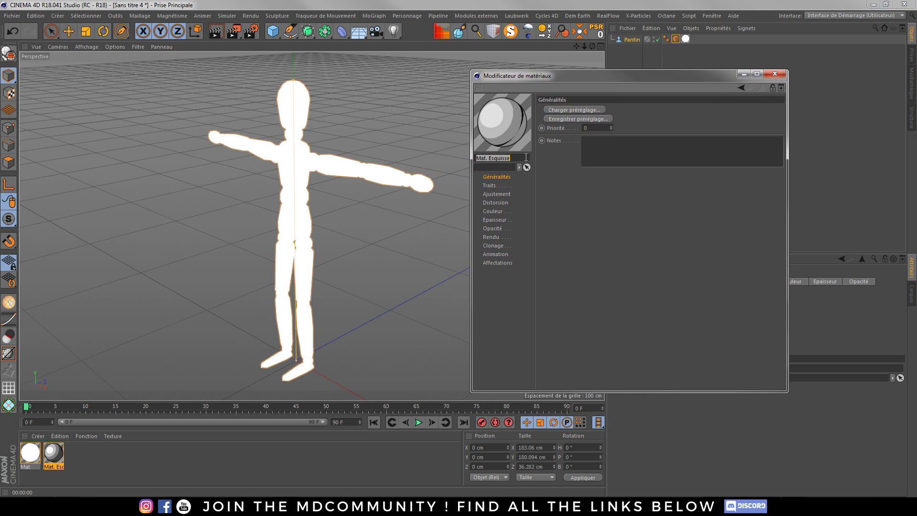
pyautogui.click(492, 186)
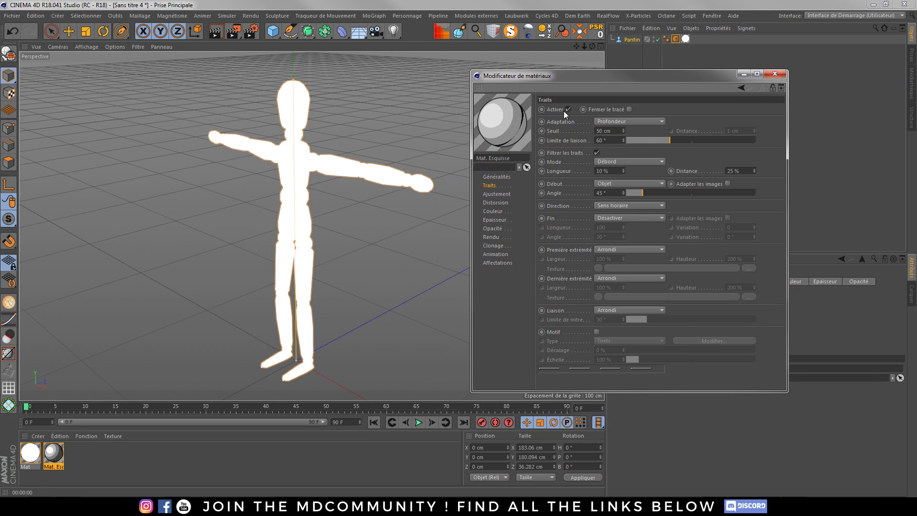
pyautogui.click(596, 331)
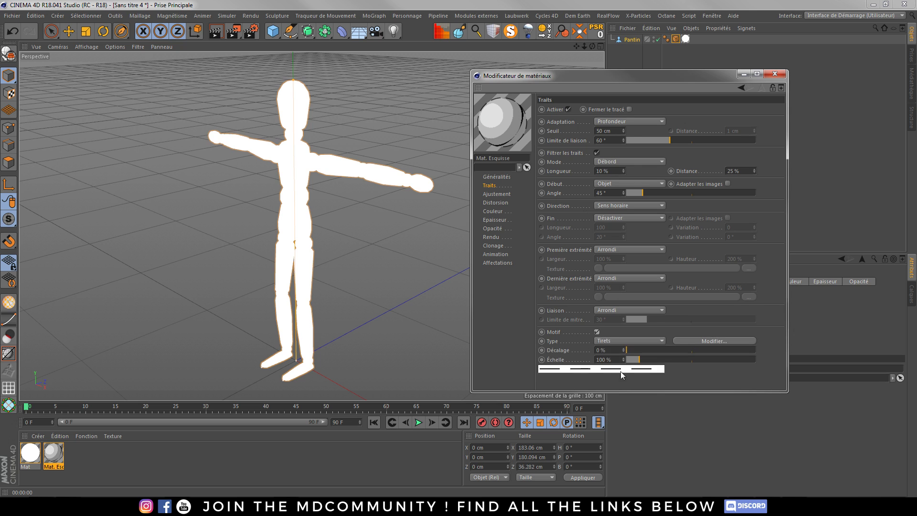
pyautogui.click(216, 31)
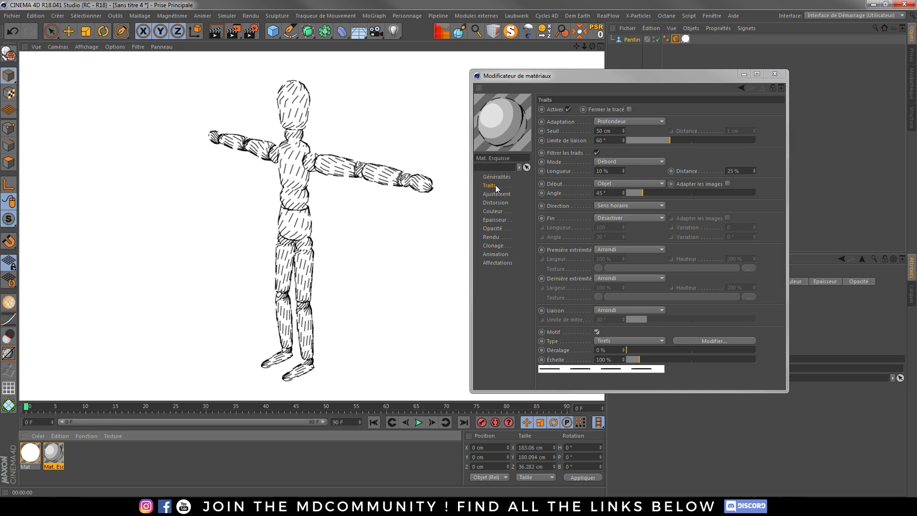
# Change the stroke pattern type of Mat. Esquisse to Centrés and render the view
pyautogui.click(611, 342)
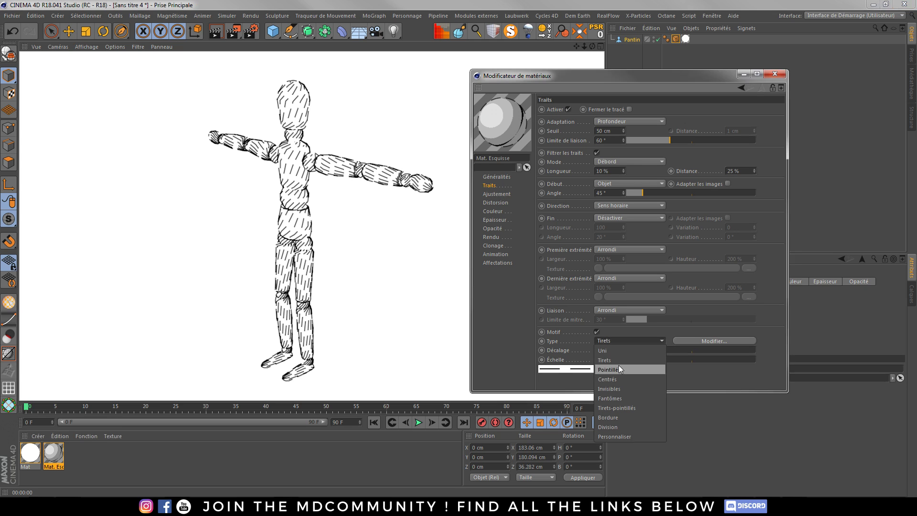
pyautogui.click(619, 382)
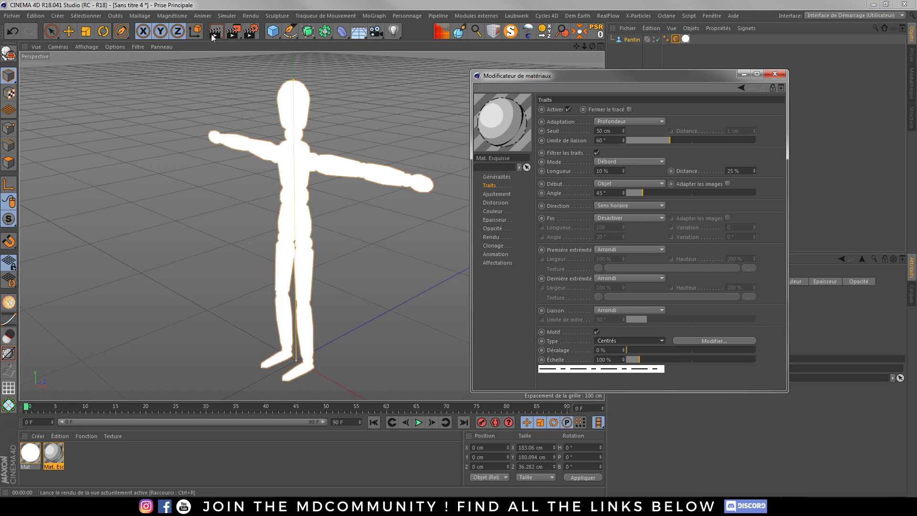
pyautogui.hotkey('ctrl', 'r')
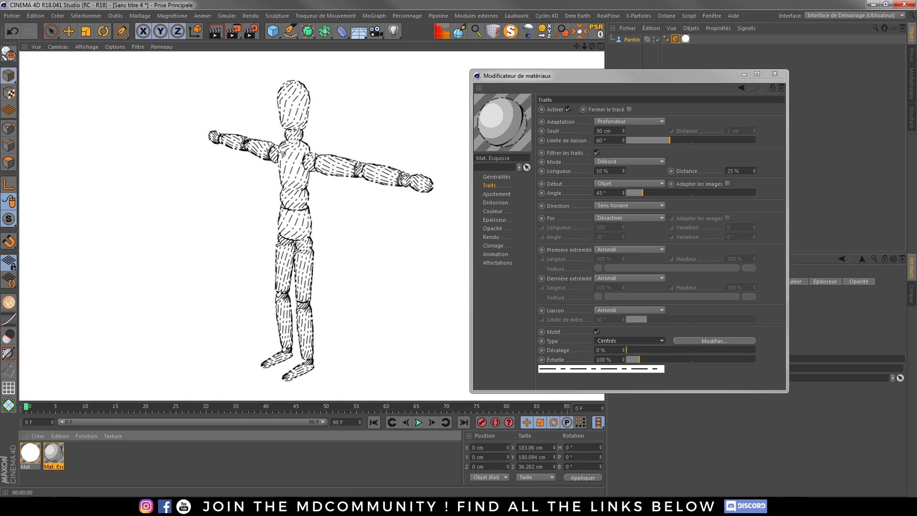
# Change the stroke pattern type of Mat. Esquisse to Pointillés and render the view
pyautogui.click(618, 340)
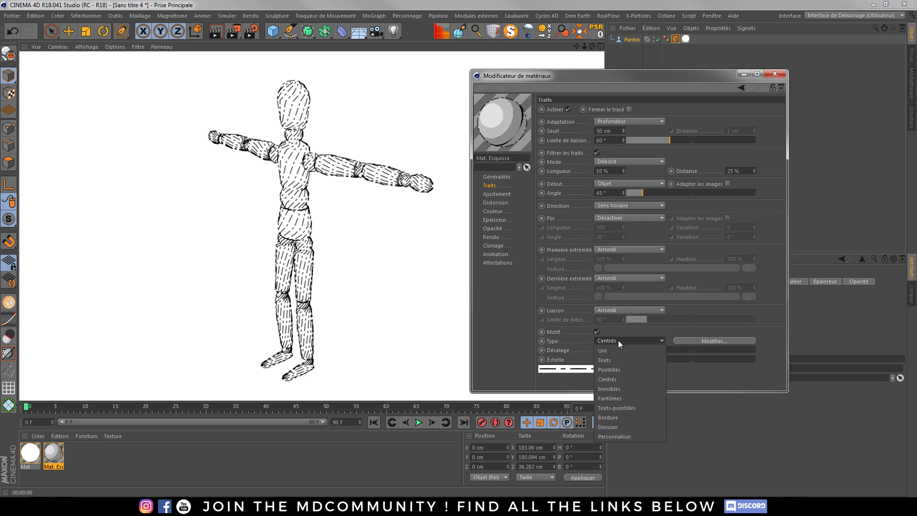
pyautogui.click(603, 370)
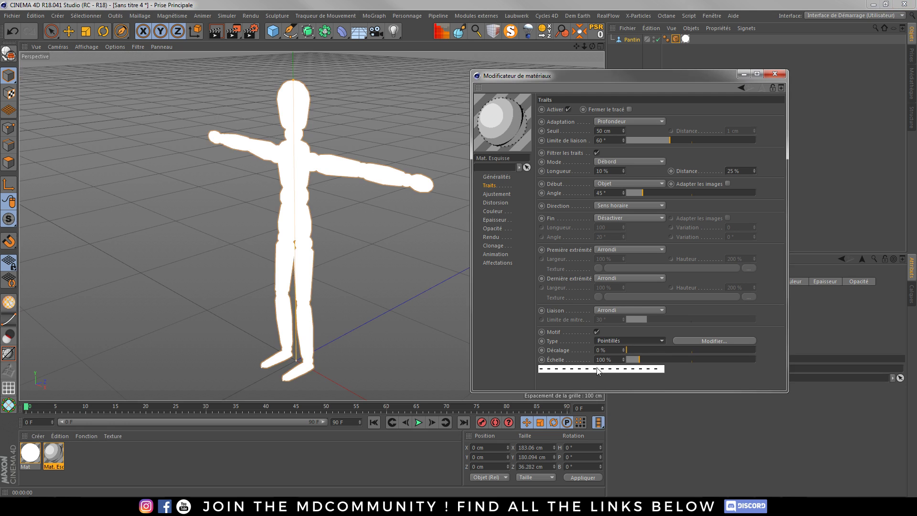
pyautogui.click(216, 31)
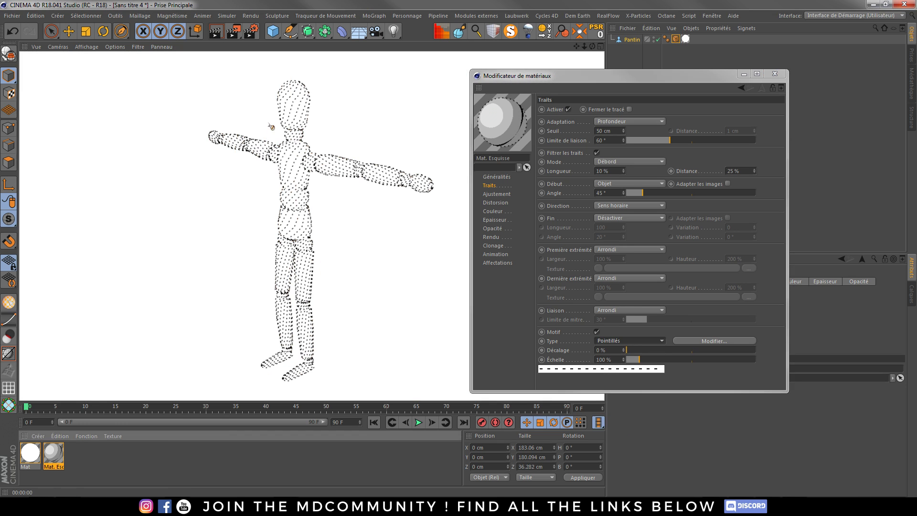
# Set the stroke pattern type of Mat. Esquisse to Uni and disable the Motif option
pyautogui.click(635, 337)
pyautogui.click(617, 349)
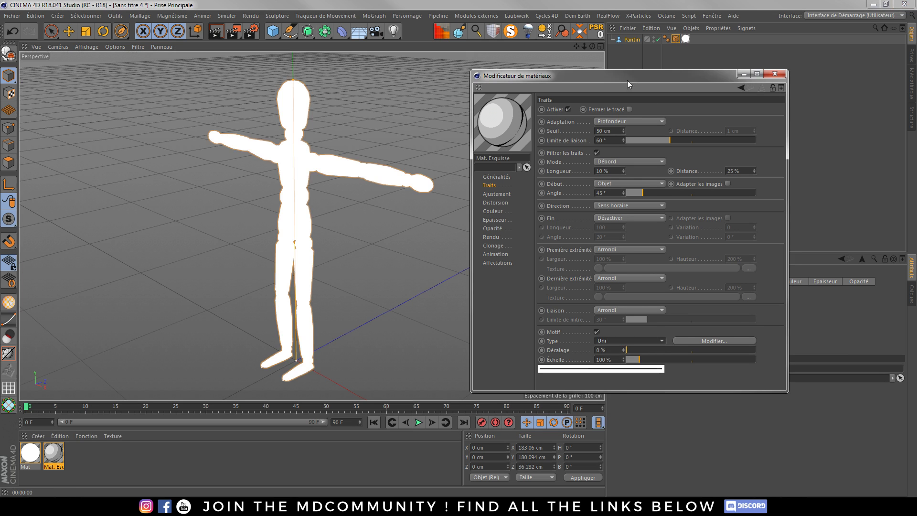
pyautogui.moveTo(627, 81); pyautogui.dragTo(454, 78)
pyautogui.click(440, 328)
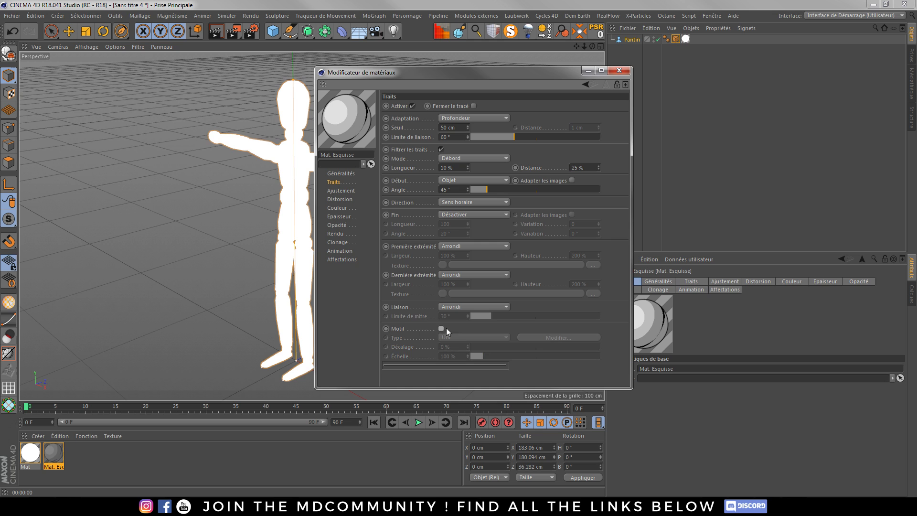
# Move the material editor clear of the attributes and show the Sélections settings of the Pantin's sketch style
pyautogui.click(675, 39)
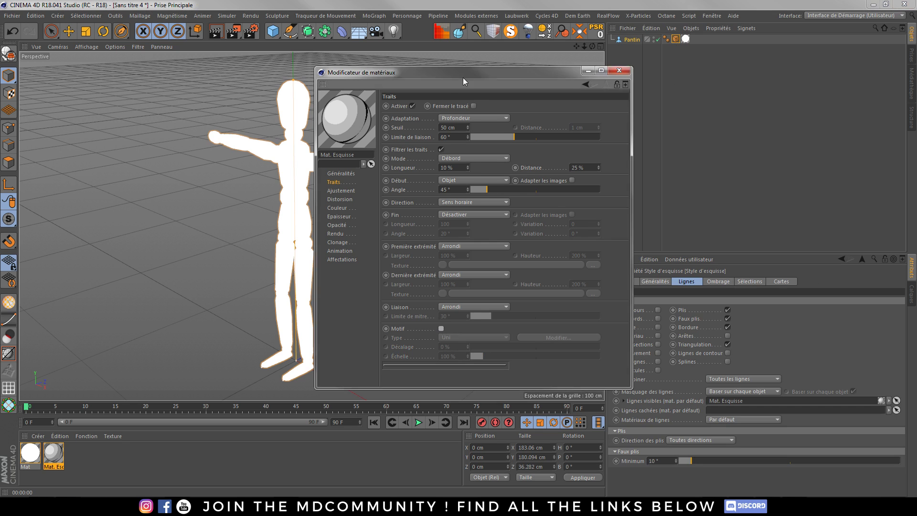
pyautogui.moveTo(467, 77); pyautogui.dragTo(248, 75)
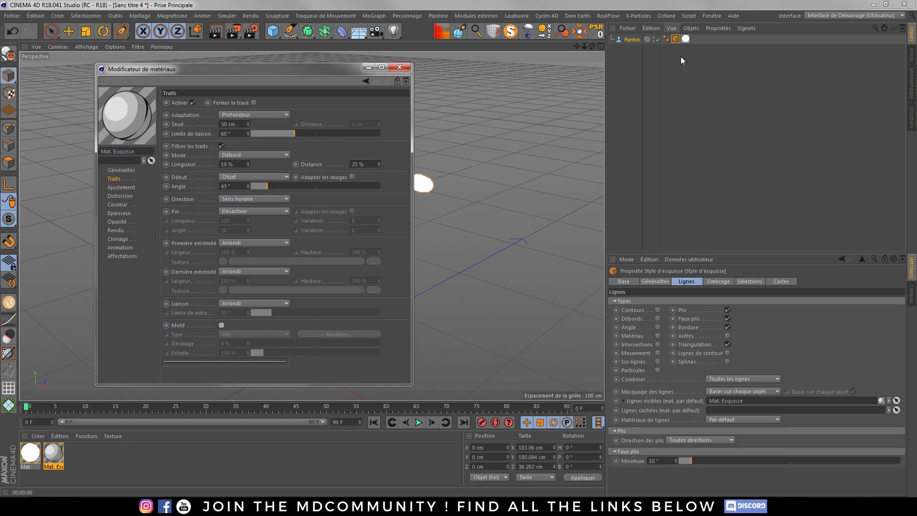
pyautogui.click(745, 282)
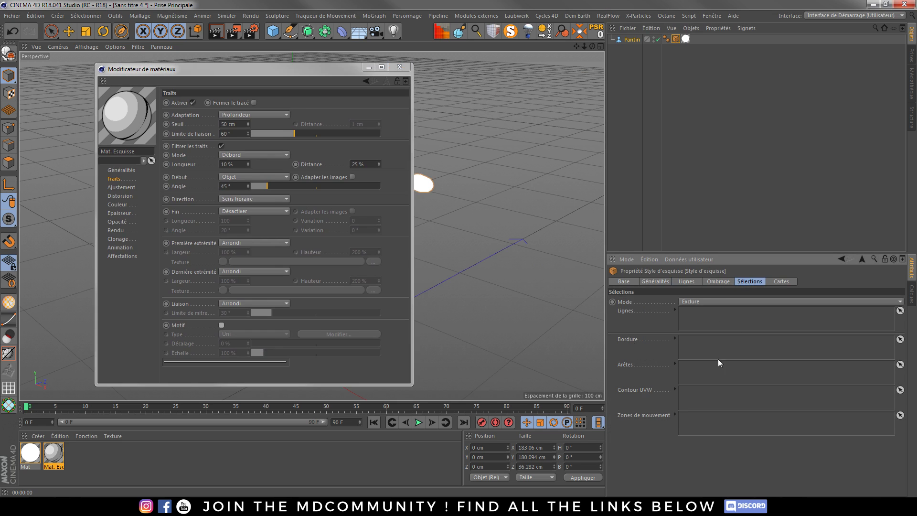
# Show the Cartes settings of the Pantin's sketch style and move the material editor to uncover the figure
pyautogui.click(783, 281)
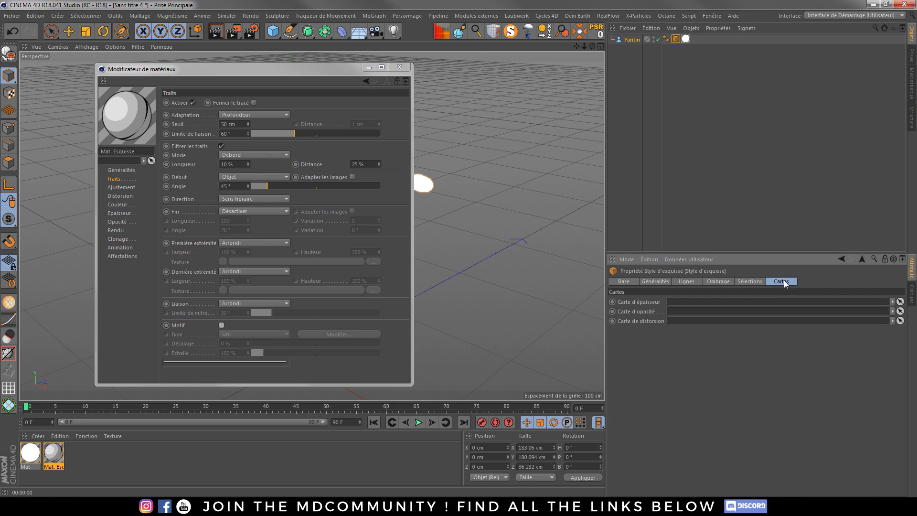
pyautogui.moveTo(234, 76); pyautogui.dragTo(626, 60)
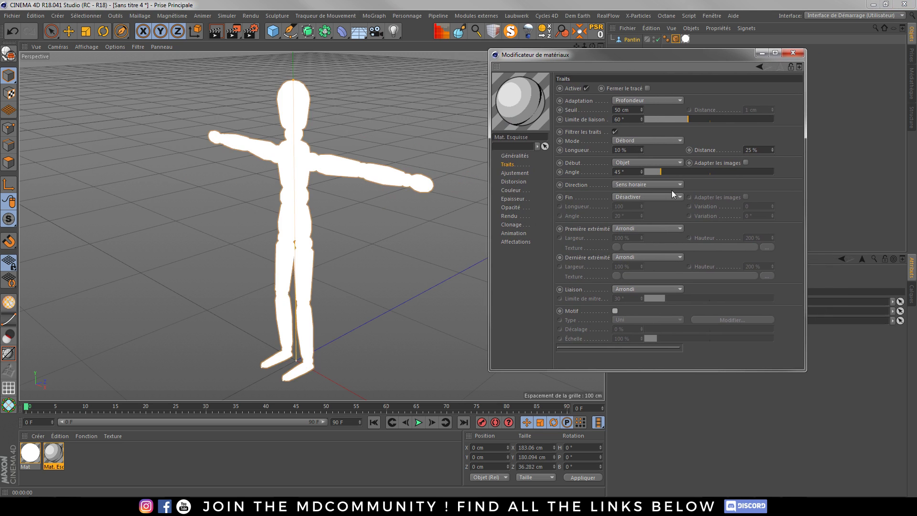
# Enable the Motif option of Mat. Esquisse with the Fantômes pattern type and render the view
pyautogui.click(616, 311)
pyautogui.click(628, 318)
pyautogui.click(634, 378)
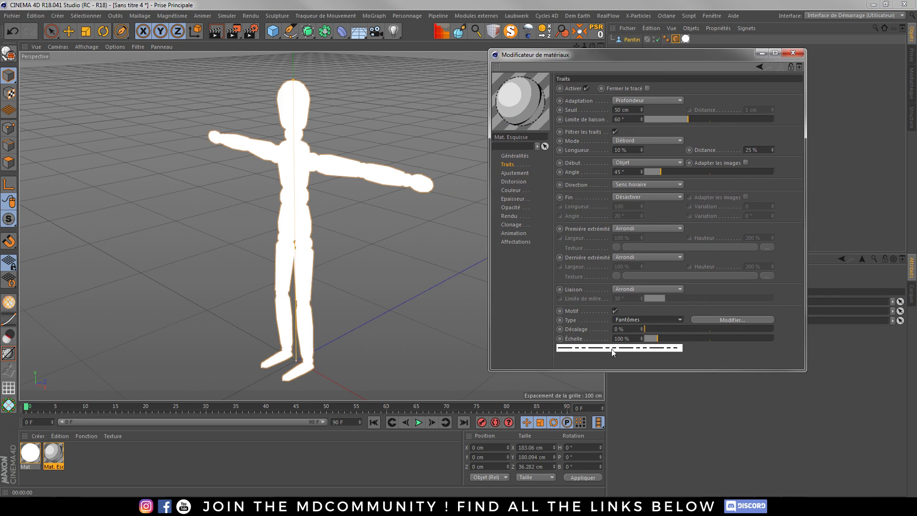
pyautogui.click(215, 31)
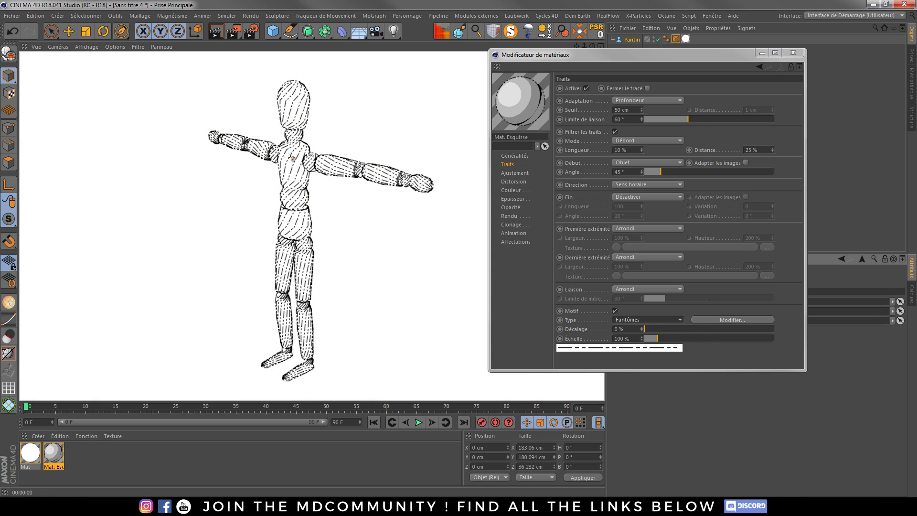
pyautogui.click(292, 173)
pyautogui.scroll(-2, 302, 182)
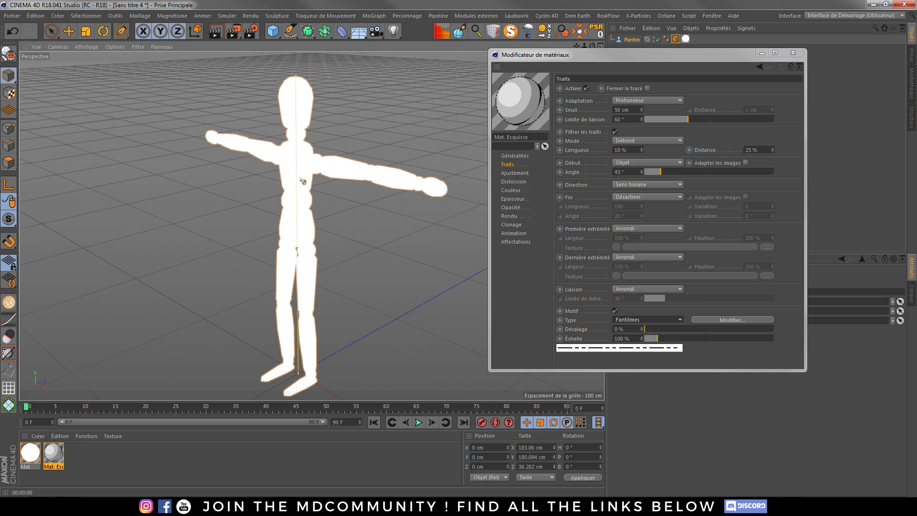
# Make the stroke Dépassement relative with Début and Fin at 20%, variations of 15% and 5%, and render the view
pyautogui.click(514, 173)
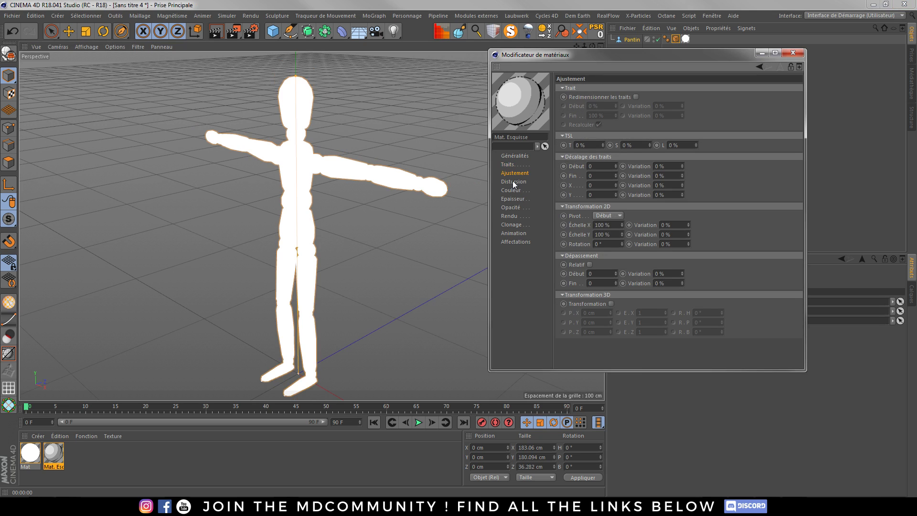
pyautogui.moveTo(564, 56); pyautogui.dragTo(526, 57)
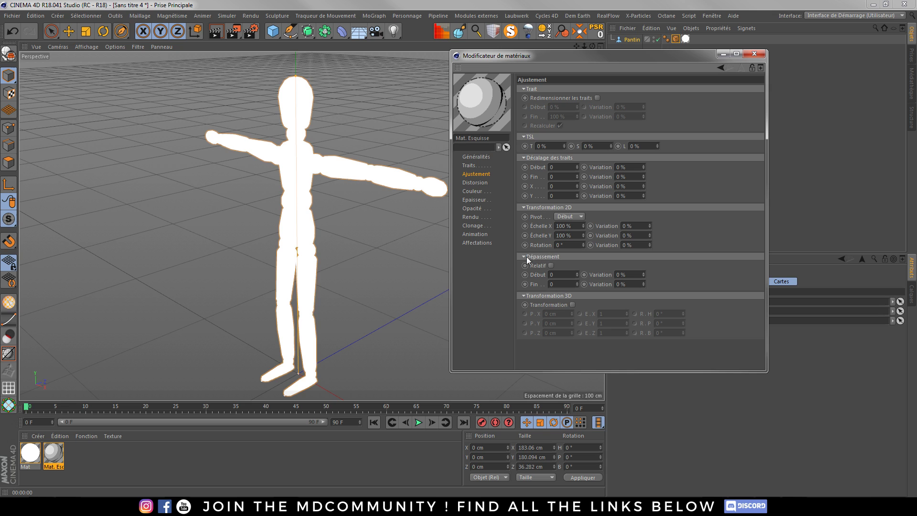
pyautogui.click(551, 265)
pyautogui.doubleClick(564, 275)
pyautogui.write('20')
pyautogui.doubleClick(562, 284)
pyautogui.write('20')
pyautogui.moveTo(645, 284); pyautogui.dragTo(646, 280)
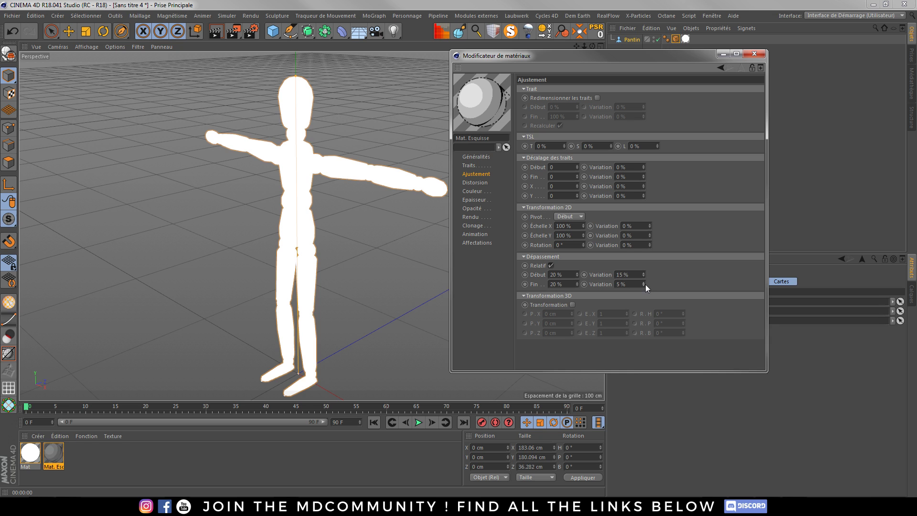
pyautogui.click(216, 32)
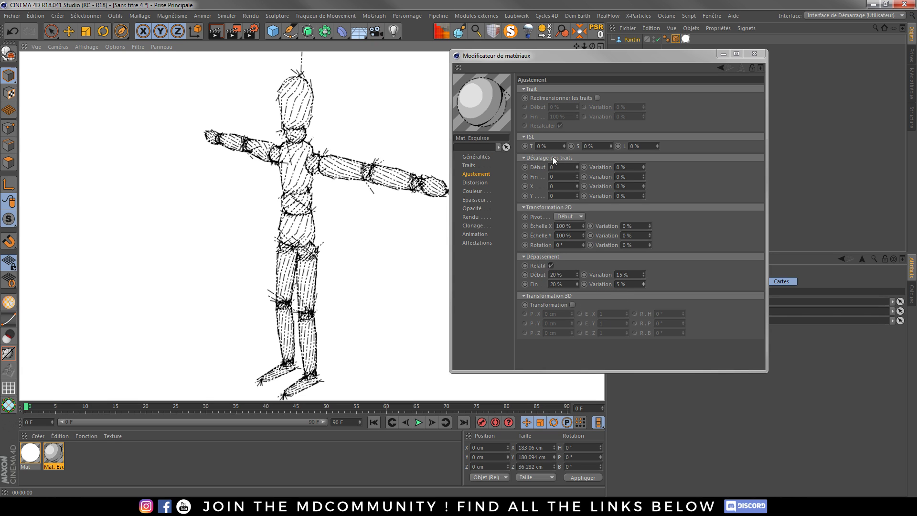
# Set the Fin, X and Y values of Décalage des traits to 2 and render the view
pyautogui.click(565, 176)
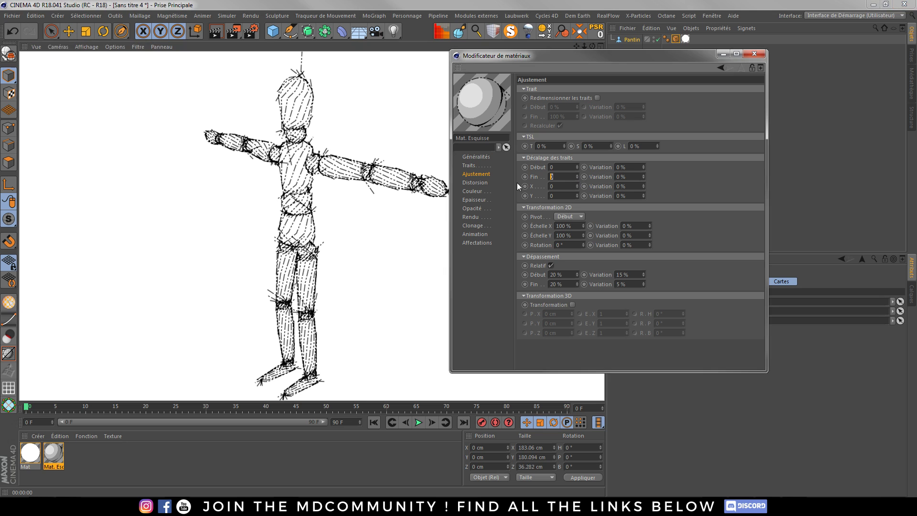
pyautogui.press('Tab')
pyautogui.write('2')
pyautogui.press('Return')
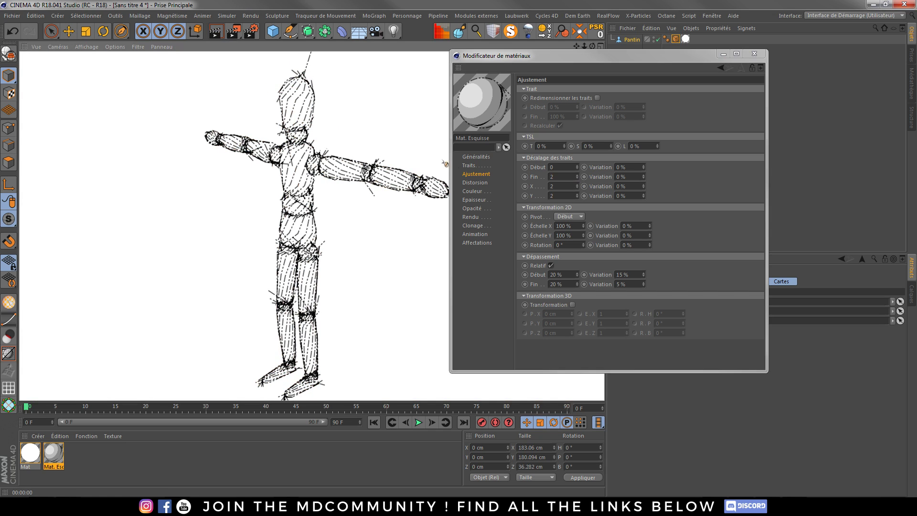
# Change the stroke pattern type of Mat. Esquisse to Uni and render the Pantin again
pyautogui.click(471, 157)
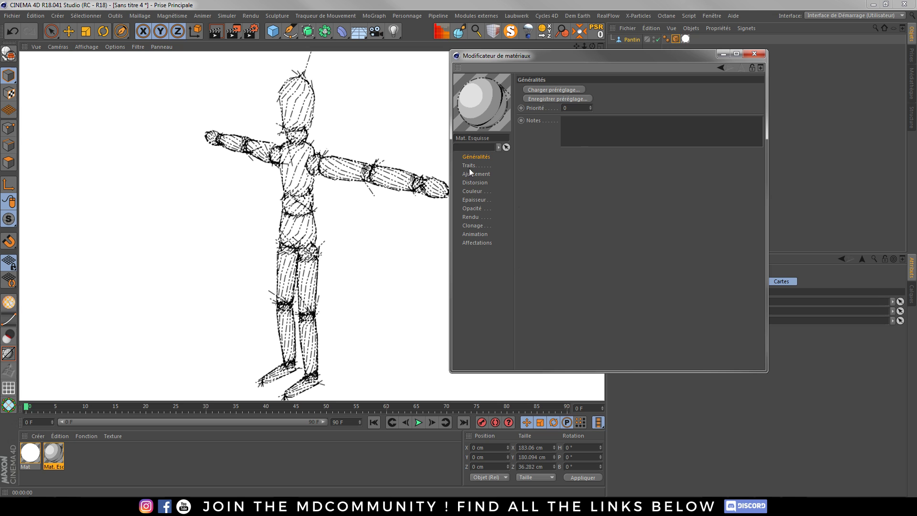
pyautogui.click(469, 166)
pyautogui.click(588, 321)
pyautogui.click(602, 328)
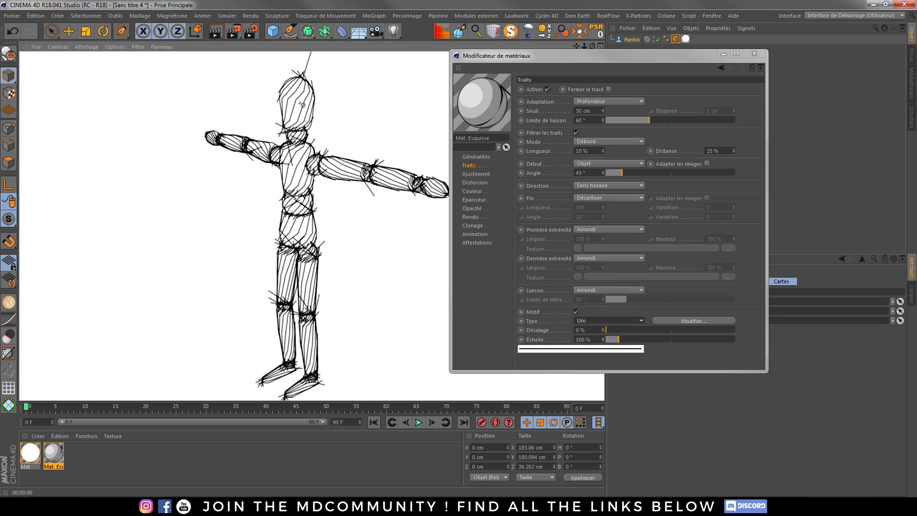
# Enable the Courbe distortion of Mat. Esquisse and render the view
pyautogui.click(477, 183)
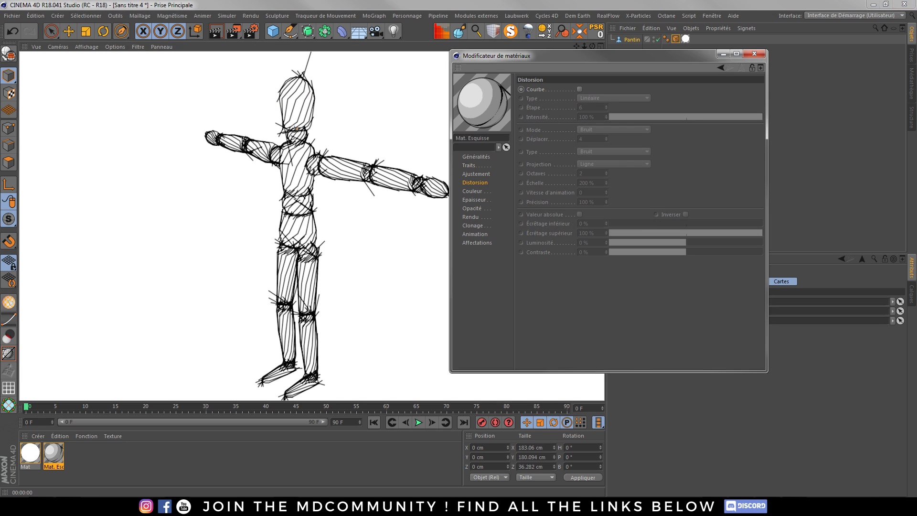
pyautogui.click(579, 89)
pyautogui.click(217, 32)
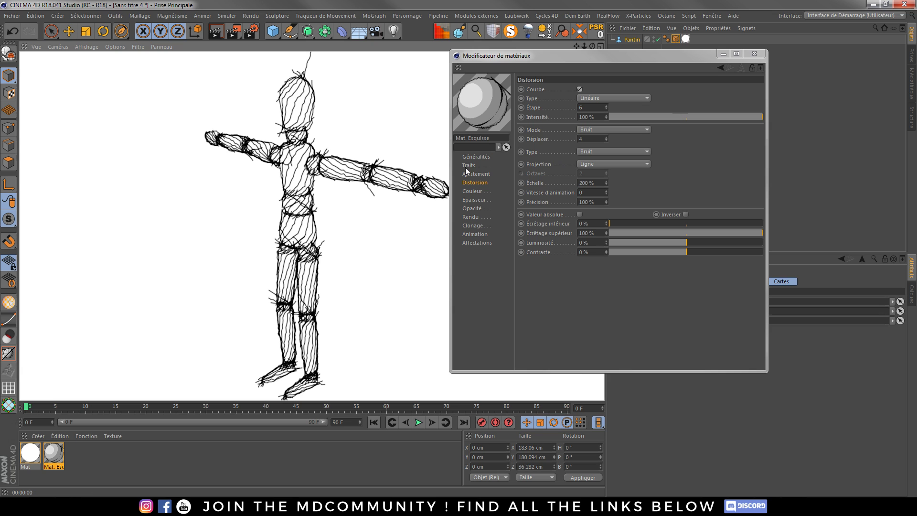
# Try lower Courbe distortion intensities, ending at 40%, set Étape to 12 and render the view
pyautogui.click(616, 117)
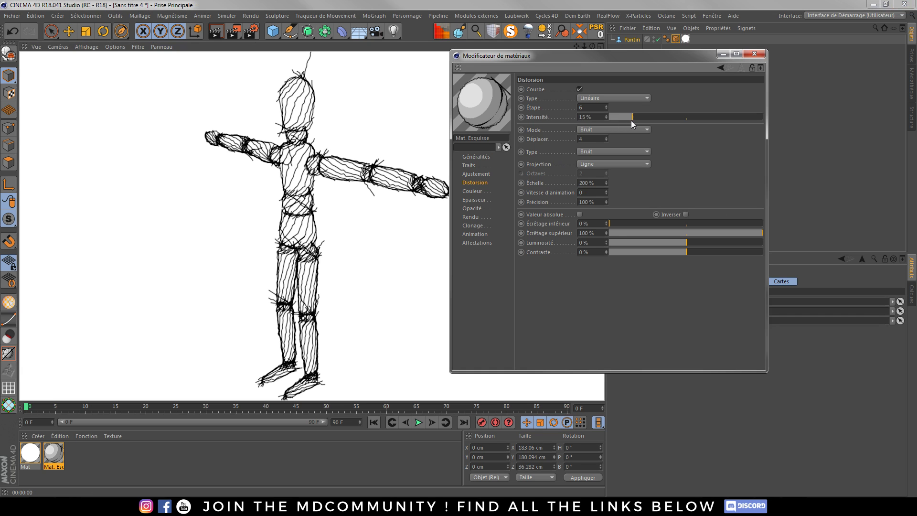
pyautogui.moveTo(649, 120); pyautogui.dragTo(652, 119)
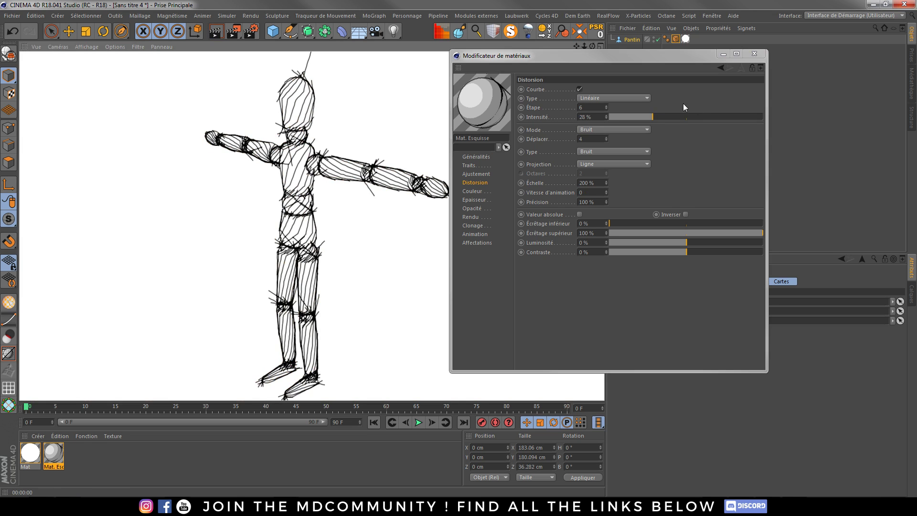
pyautogui.click(676, 117)
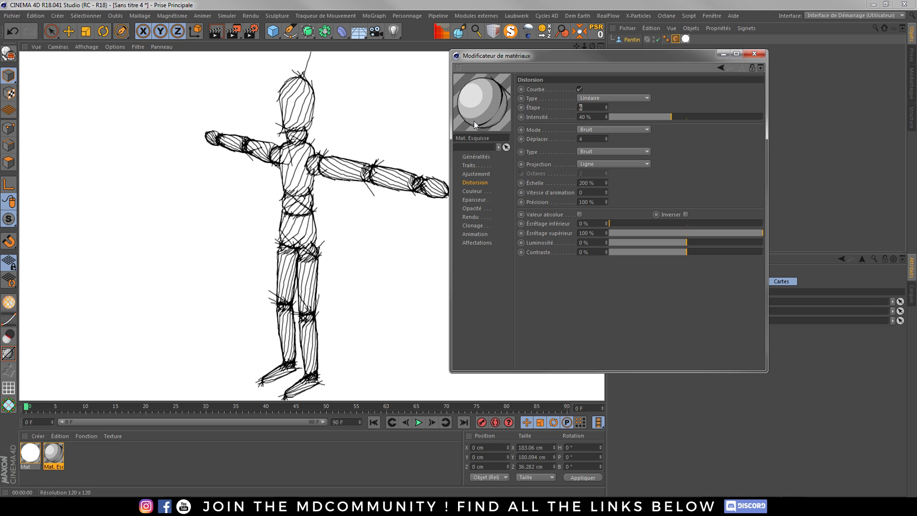
pyautogui.write('12')
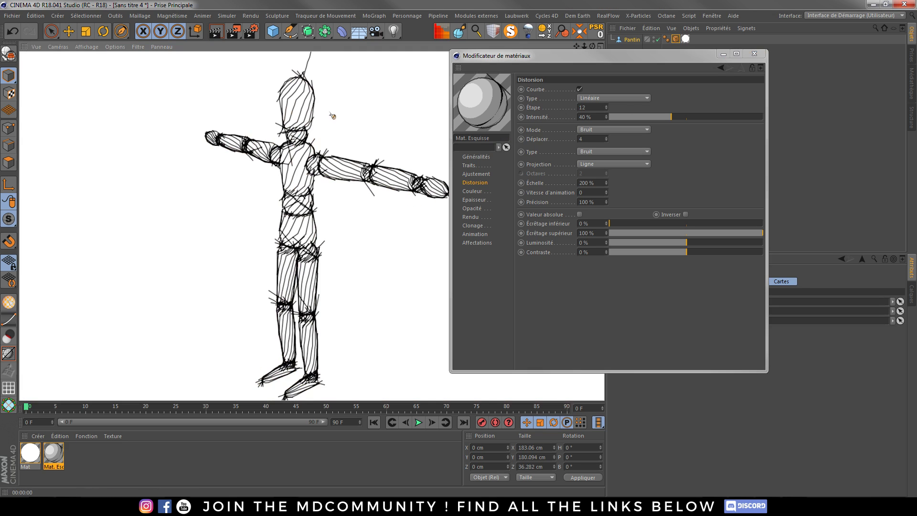
# Set the distortion intensity to 63% and the curve type to B-Spline, rendering the view
pyautogui.click(706, 117)
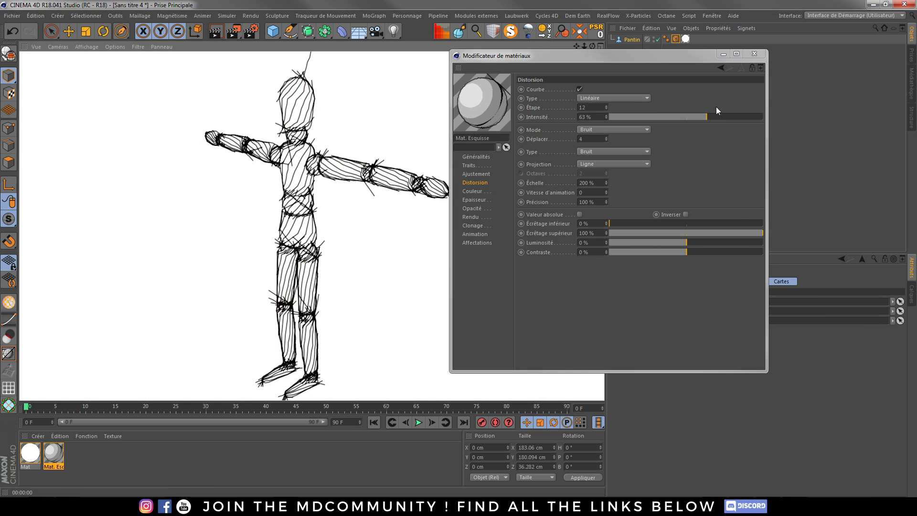
pyautogui.click(631, 97)
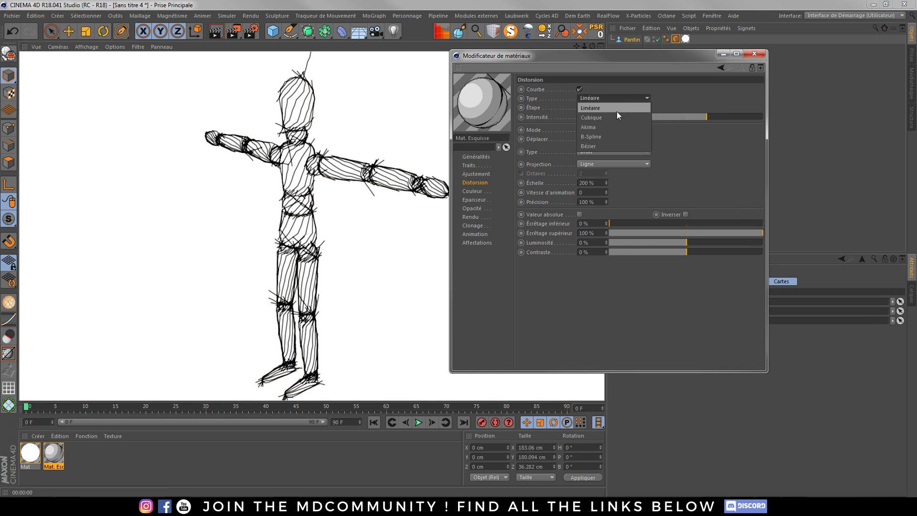
pyautogui.click(612, 135)
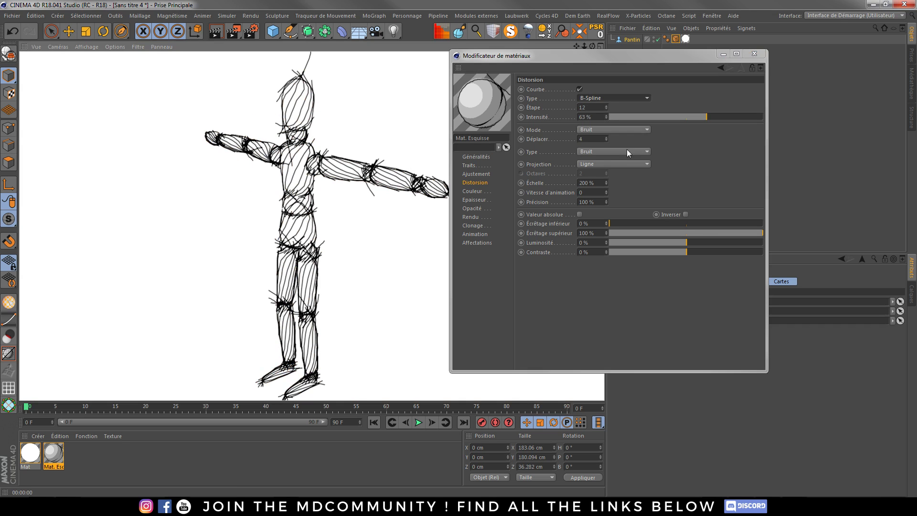
# Set the stroke colour of Mat. Esquisse to turquoise with hue 176° and luminosity 84%, and render the view
pyautogui.click(483, 191)
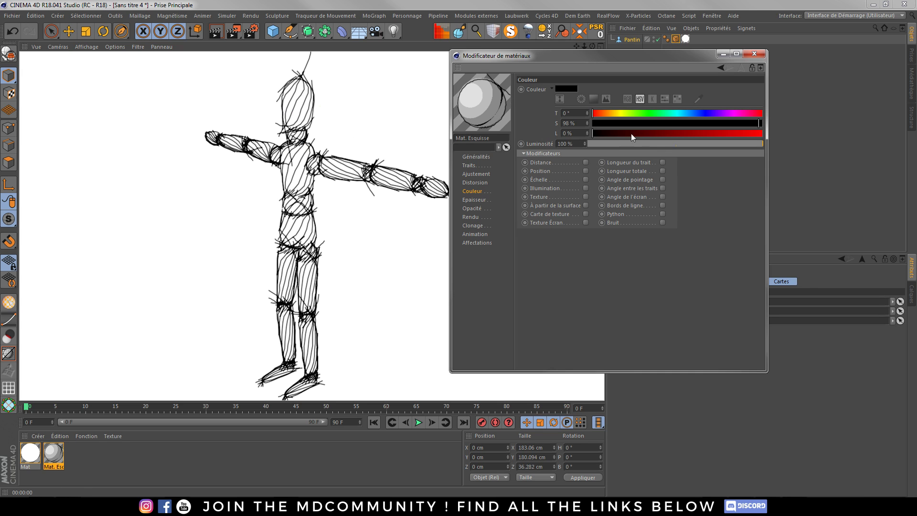
pyautogui.click(675, 113)
pyautogui.moveTo(664, 133); pyautogui.dragTo(734, 133)
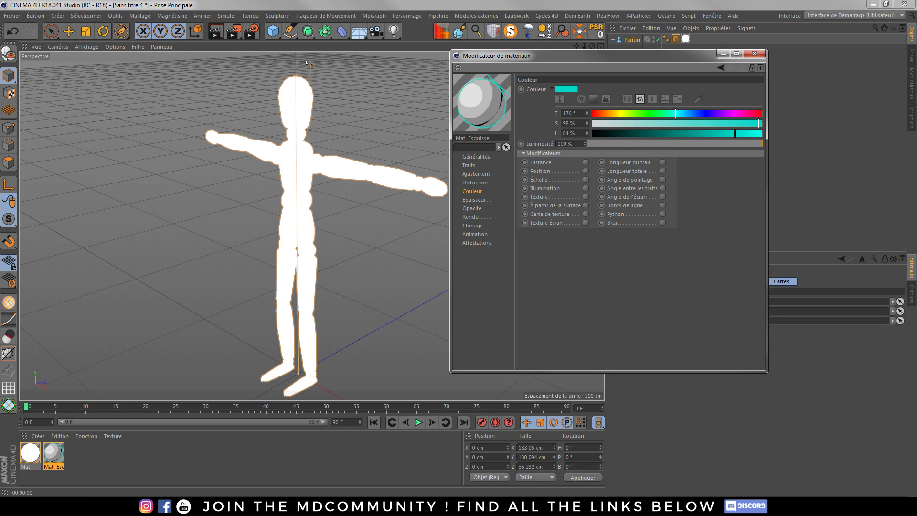
pyautogui.click(222, 36)
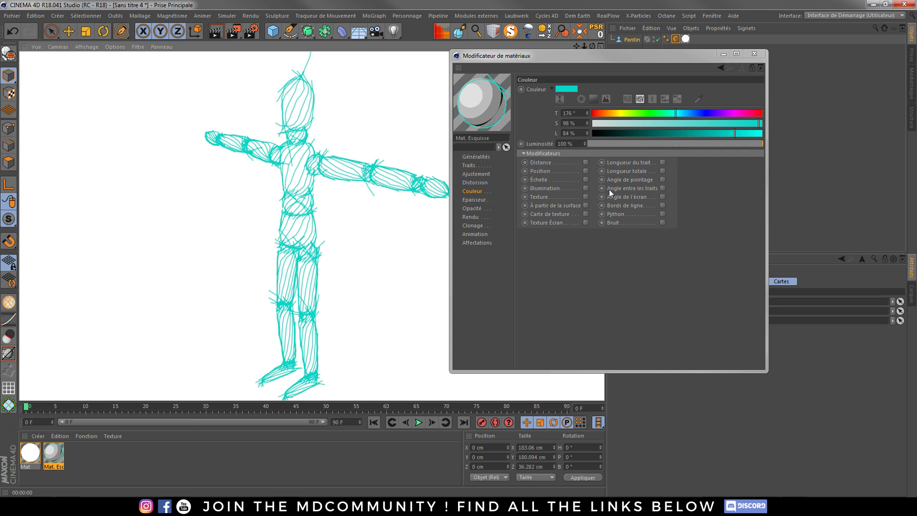
# Set the stroke colour of Mat. Esquisse to black, with hue, saturation and luminosity at 0
pyautogui.moveTo(664, 113); pyautogui.dragTo(539, 125)
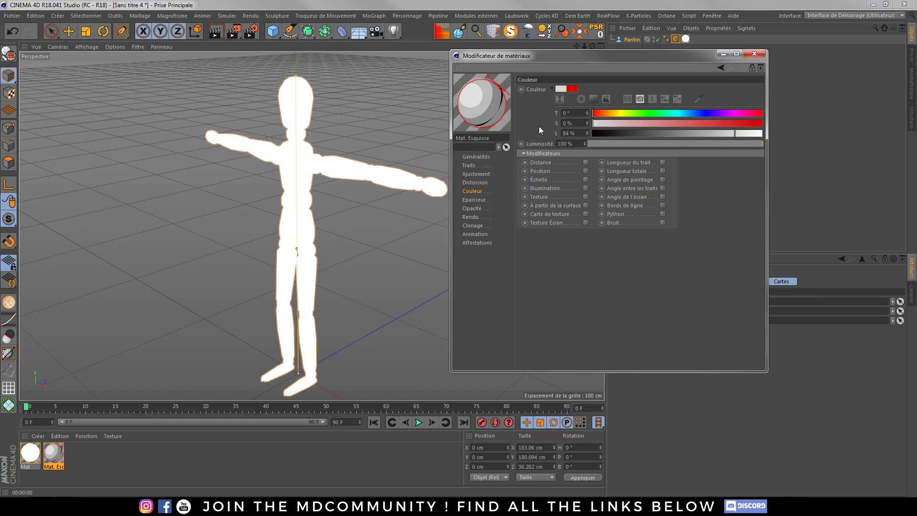
pyautogui.moveTo(637, 134); pyautogui.dragTo(591, 134)
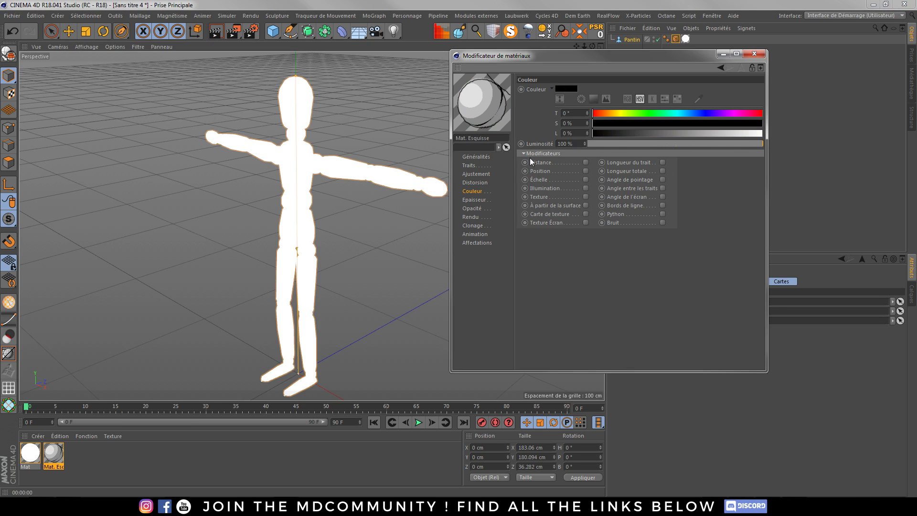
# Enable the Longueur du trait colour modifier, make its gradient's end colour green (141°, 99%, 100%) and render the view
pyautogui.click(661, 163)
pyautogui.doubleClick(757, 269)
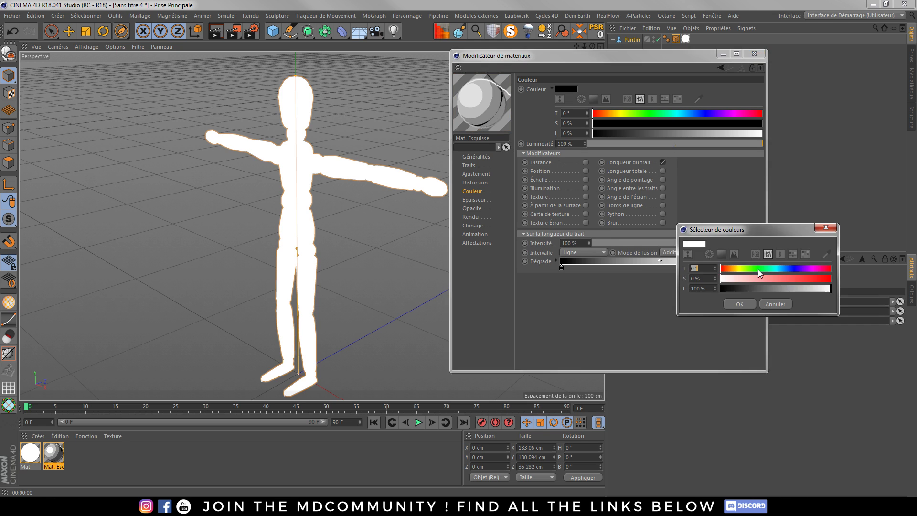
pyautogui.click(763, 268)
pyautogui.click(823, 278)
pyautogui.click(830, 278)
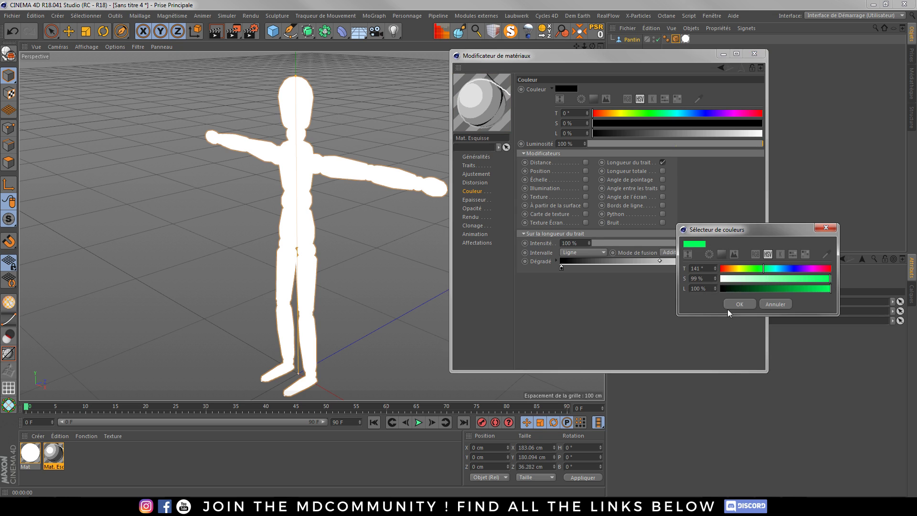
pyautogui.click(738, 303)
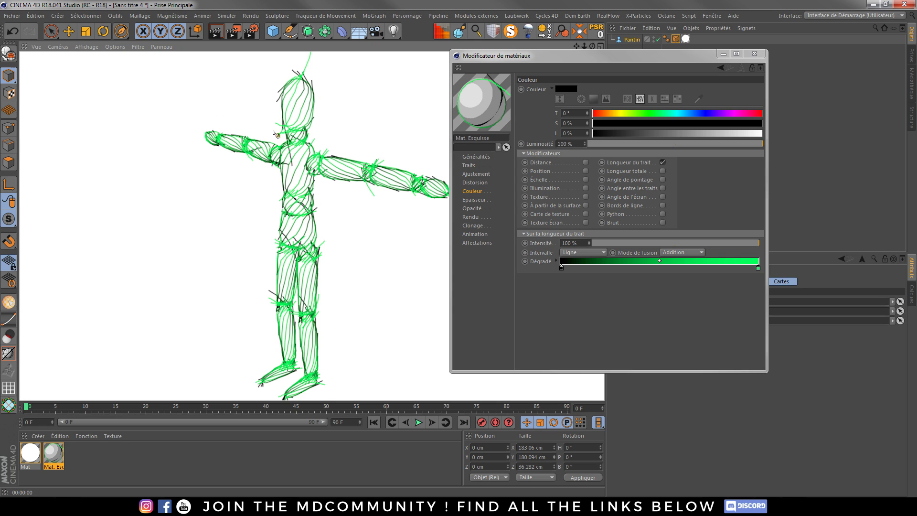
# Change the gradient's end colour to dark grey with 0% saturation and 31% luminosity, and render the view
pyautogui.doubleClick(758, 267)
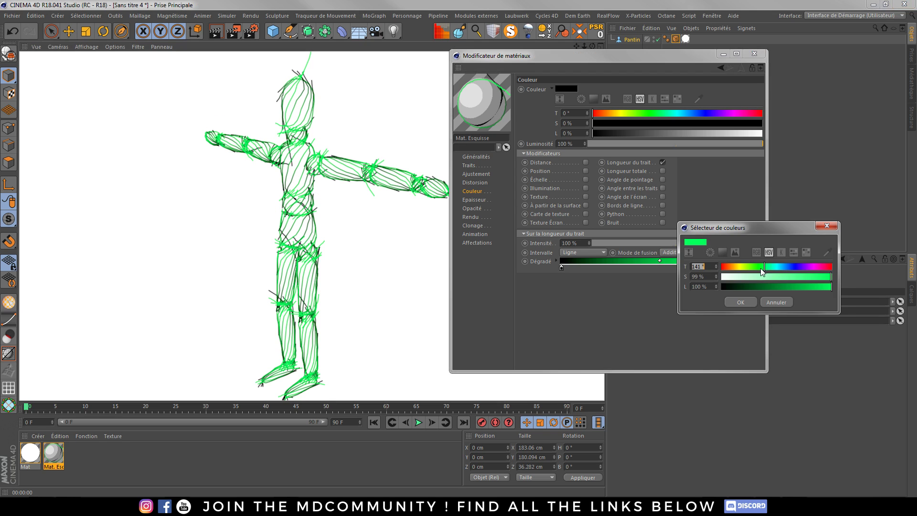
pyautogui.moveTo(749, 278)
pyautogui.mouseDown()
pyautogui.moveTo(705, 279)
pyautogui.moveTo(748, 286)
pyautogui.mouseUp()
pyautogui.click(755, 287)
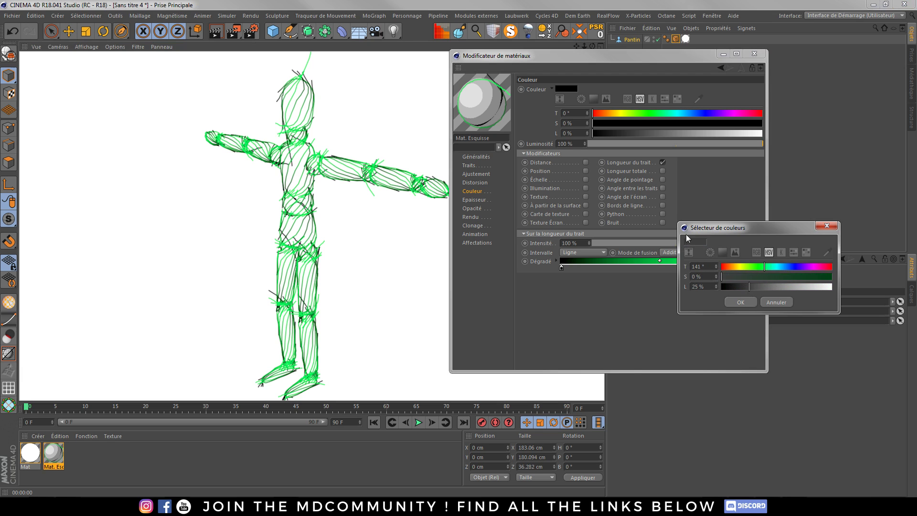
pyautogui.click(740, 302)
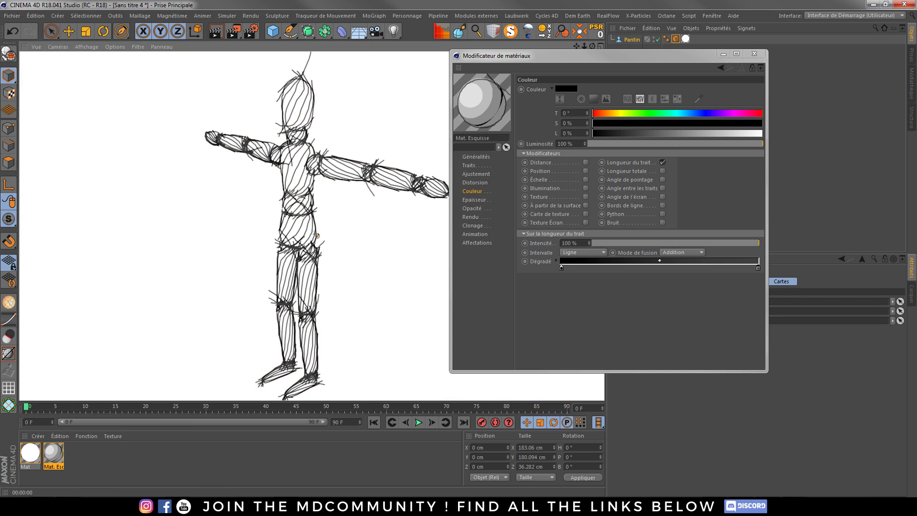
pyautogui.doubleClick(758, 267)
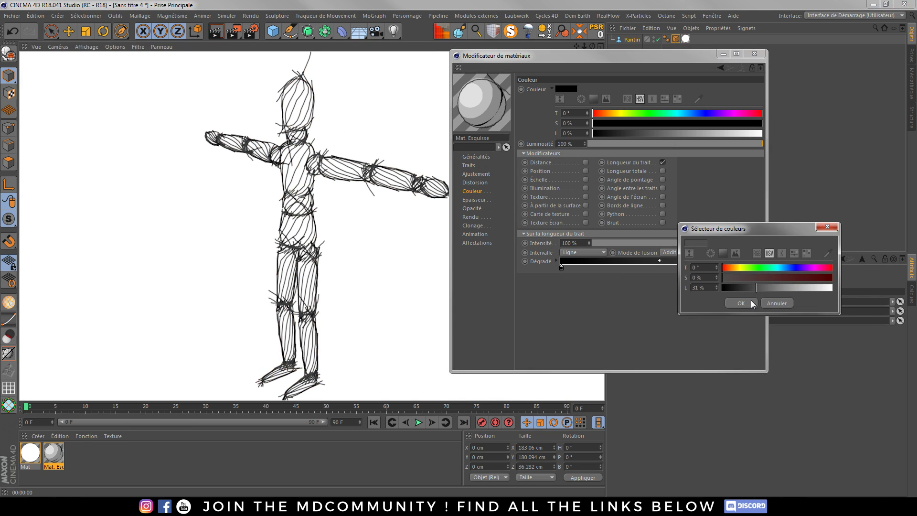
pyautogui.click(741, 302)
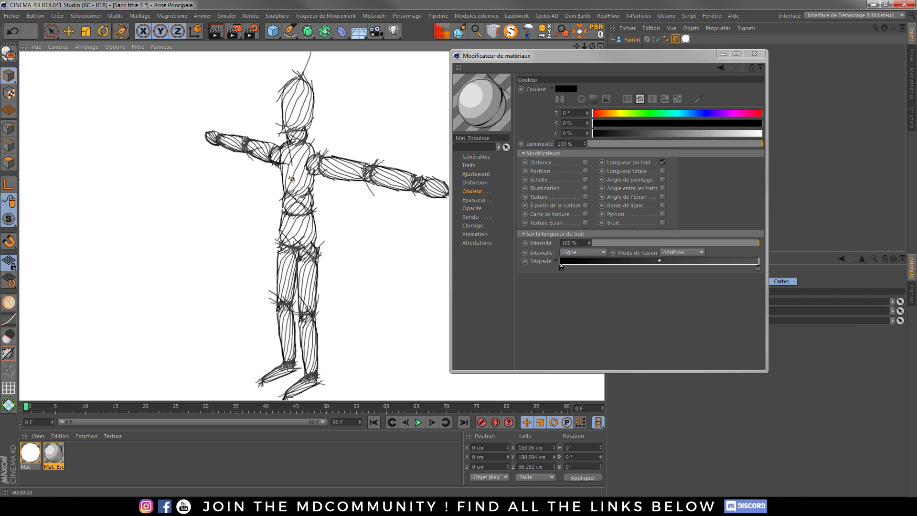
# Enable the Longueur du trait thickness modifier at 44% intensity, set the stroke thickness to 1.25 and render the view
pyautogui.click(472, 199)
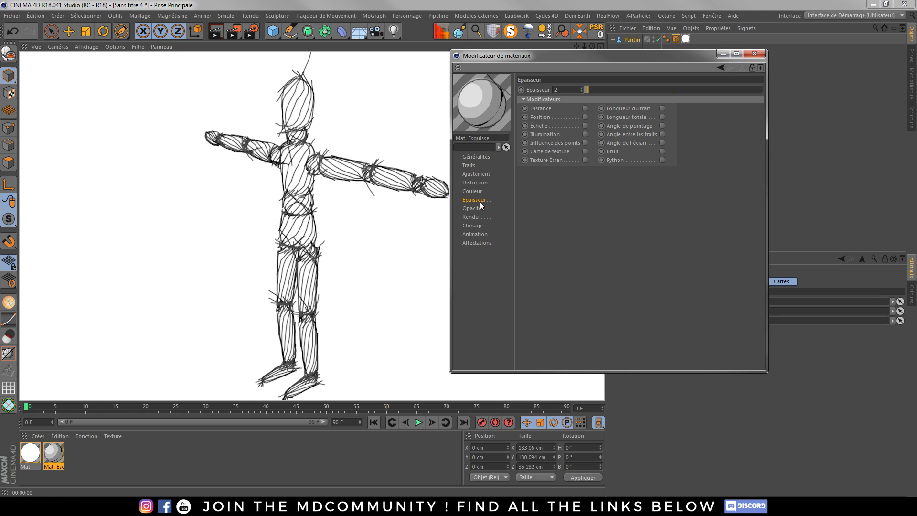
pyautogui.click(662, 109)
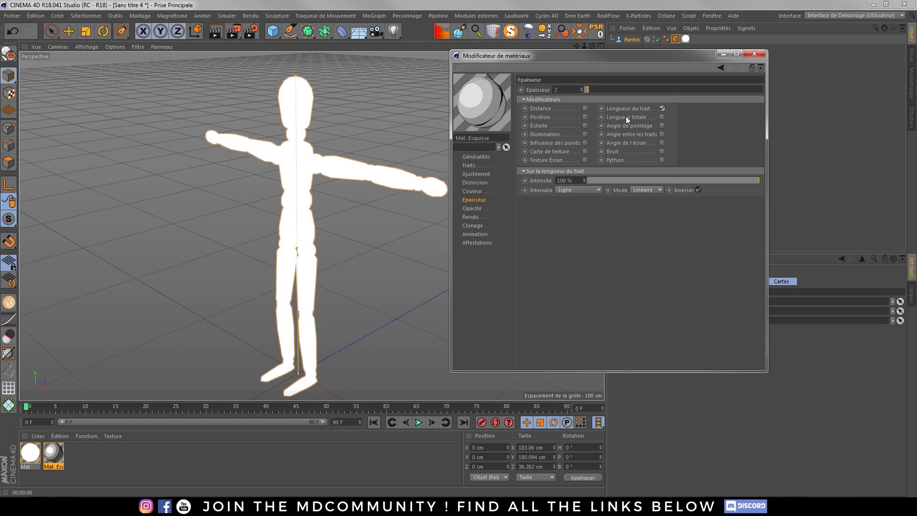
pyautogui.write('1.25')
pyautogui.press('Return')
pyautogui.moveTo(646, 178); pyautogui.dragTo(662, 180)
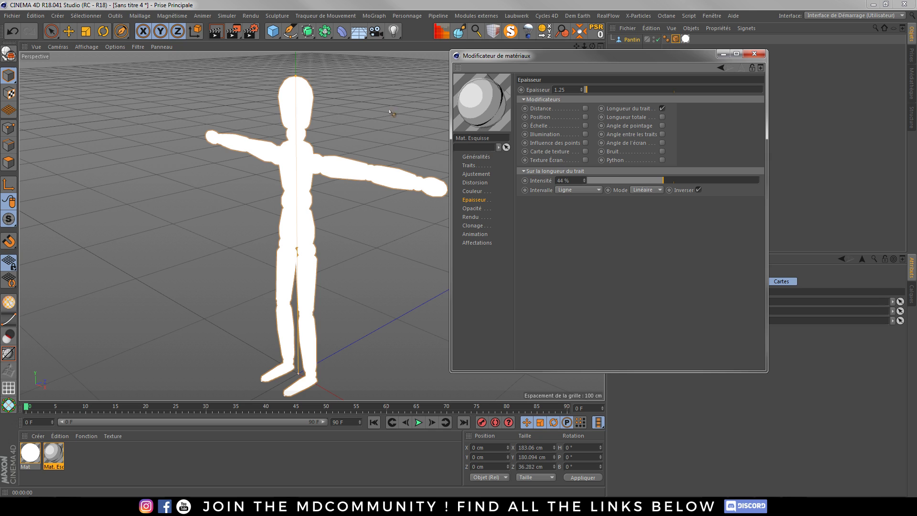
pyautogui.click(215, 31)
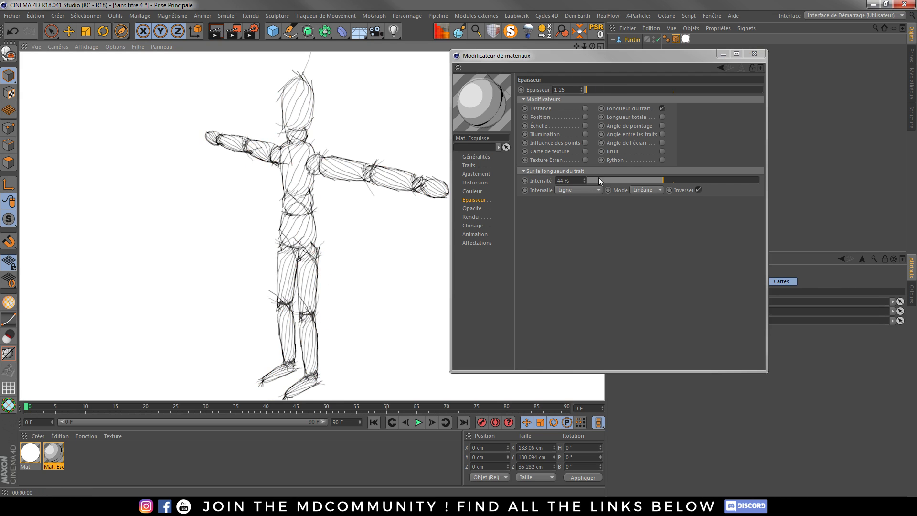
# Raise the thickness modifier's intensity to 55% and set the stroke thickness to 1.5
pyautogui.moveTo(599, 180); pyautogui.dragTo(678, 181)
pyautogui.write('1.5')
pyautogui.press('Return')
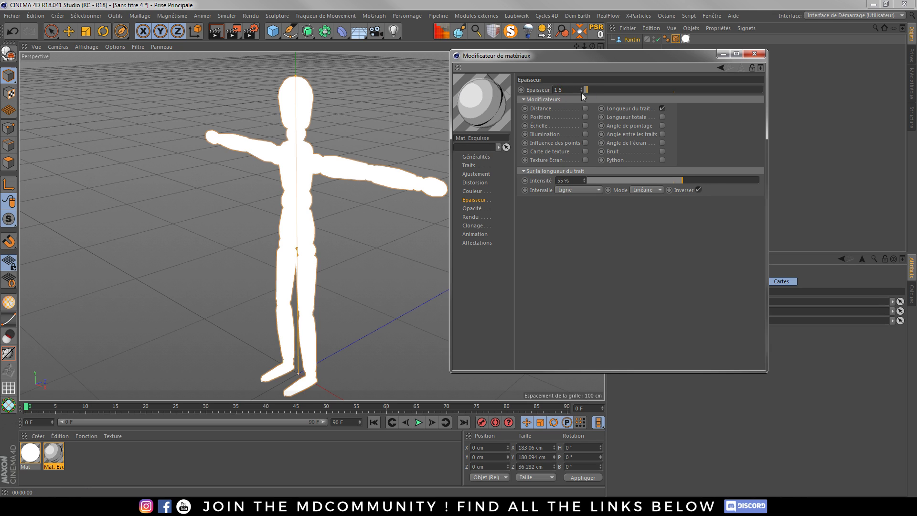
# Link the opacity of Mat. Esquisse to its stroke thickness with Lier à l'épaisseur
pyautogui.click(473, 209)
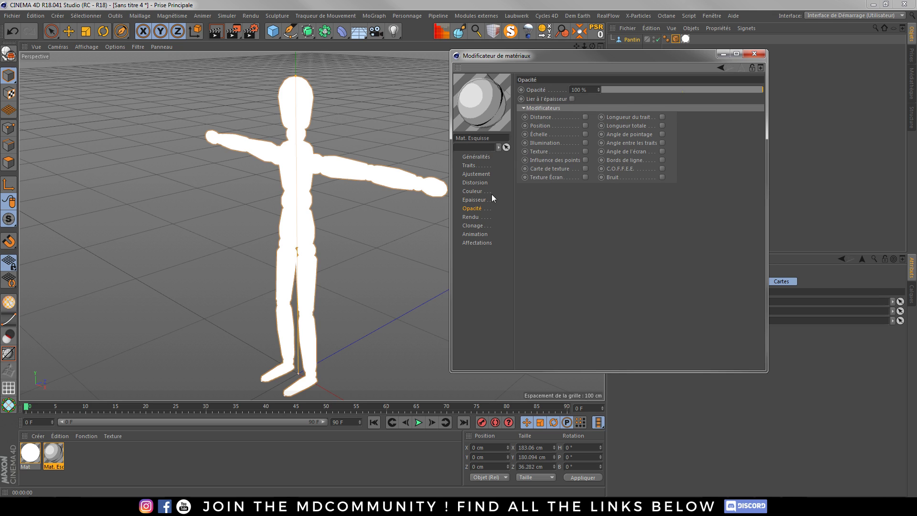
pyautogui.click(479, 198)
pyautogui.click(474, 208)
pyautogui.click(475, 199)
pyautogui.click(477, 210)
pyautogui.click(478, 200)
pyautogui.click(481, 209)
pyautogui.click(572, 99)
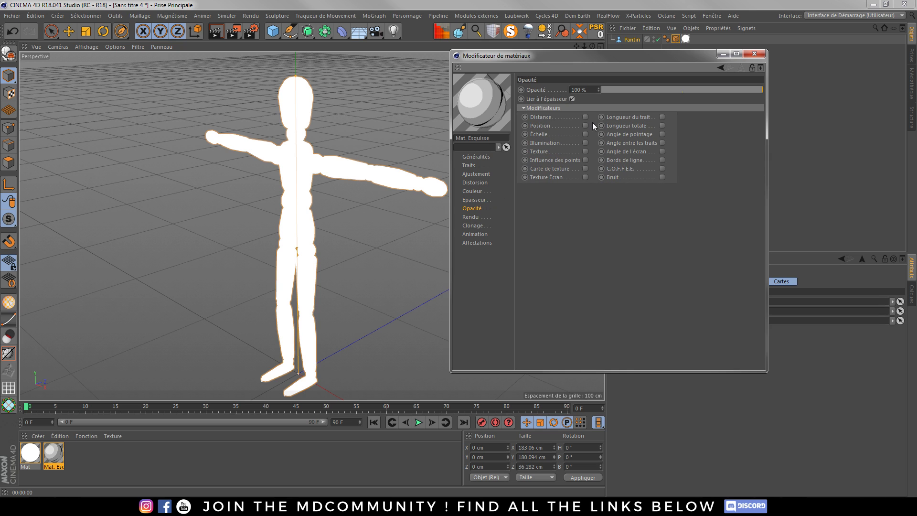
# Enable Cloner les traits in the Clonage settings of Mat. Esquisse and render the view
pyautogui.click(480, 218)
pyautogui.click(482, 226)
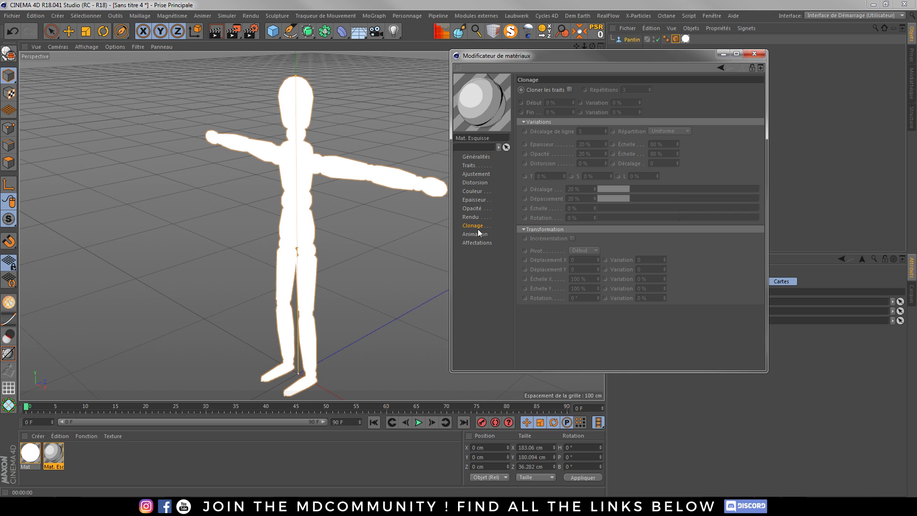
pyautogui.click(569, 89)
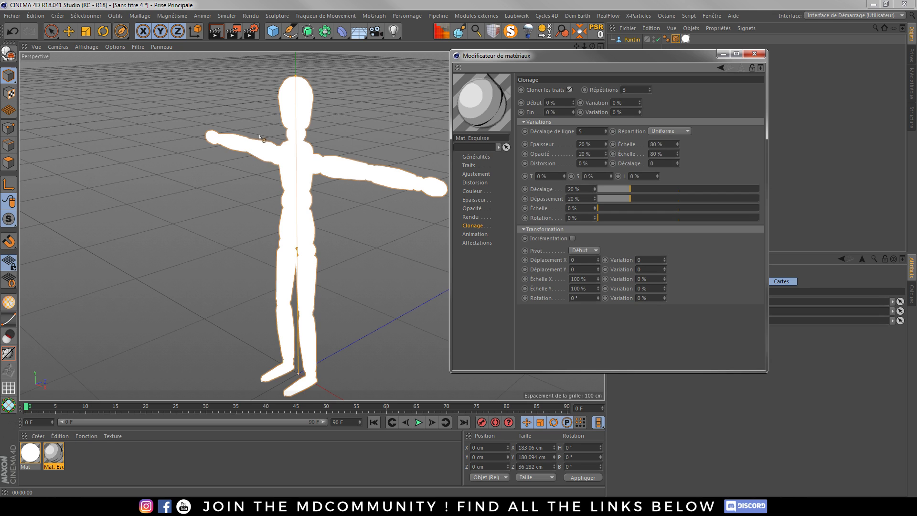
pyautogui.click(216, 35)
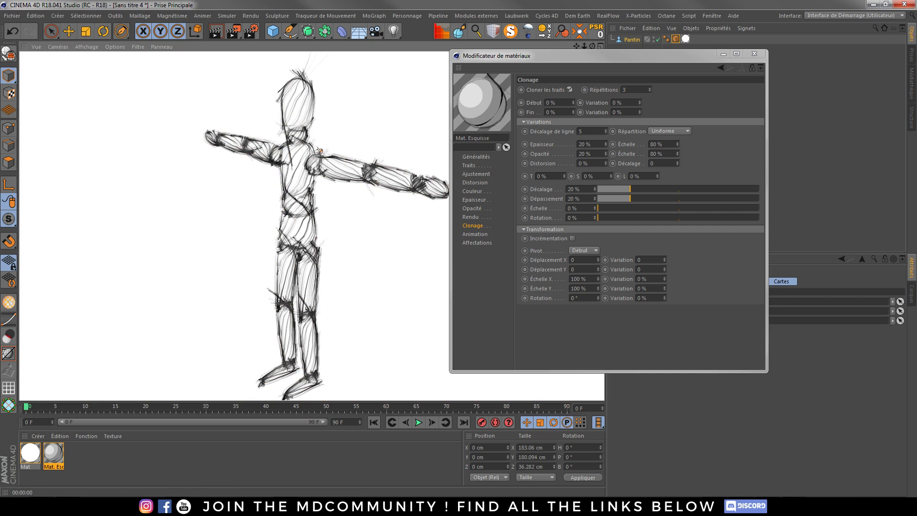
# Render the cloned strokes on the Pantin again from a closer, frontal viewpoint
pyautogui.click(304, 175)
pyautogui.keyDown('alt'); pyautogui.moveTo(309, 181); pyautogui.dragTo(280, 182); pyautogui.keyUp('alt')
pyautogui.click(213, 30)
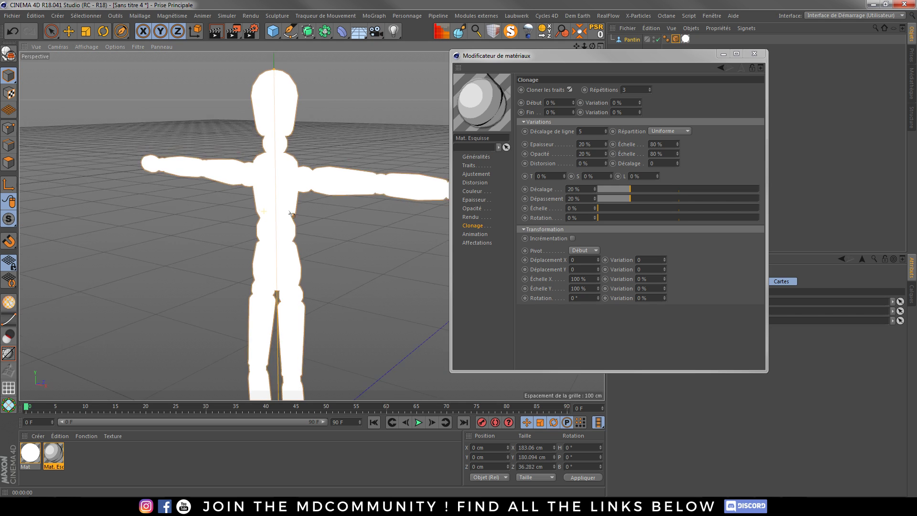
pyautogui.click(267, 216)
pyautogui.click(213, 29)
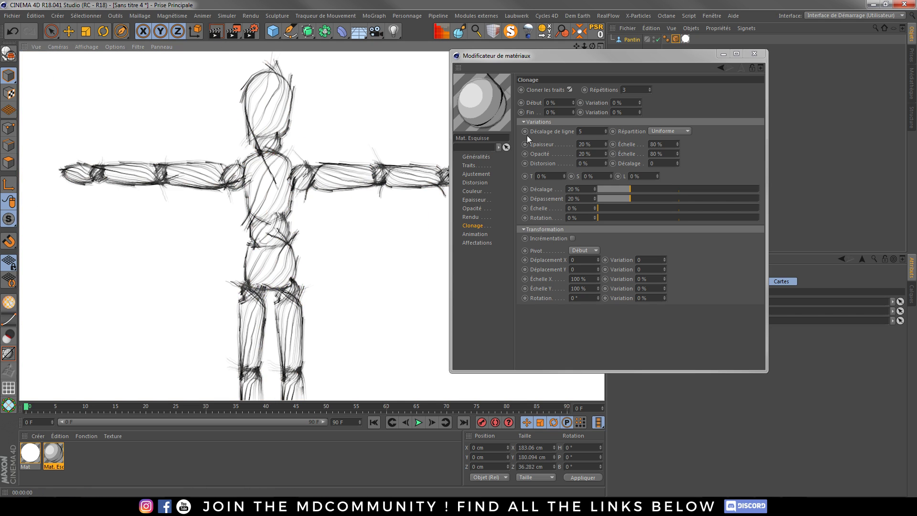
# Set the clone variation's Rotation to 5%, enable Incrémentation for the transformation and render the view
pyautogui.moveTo(562, 60); pyautogui.dragTo(642, 85)
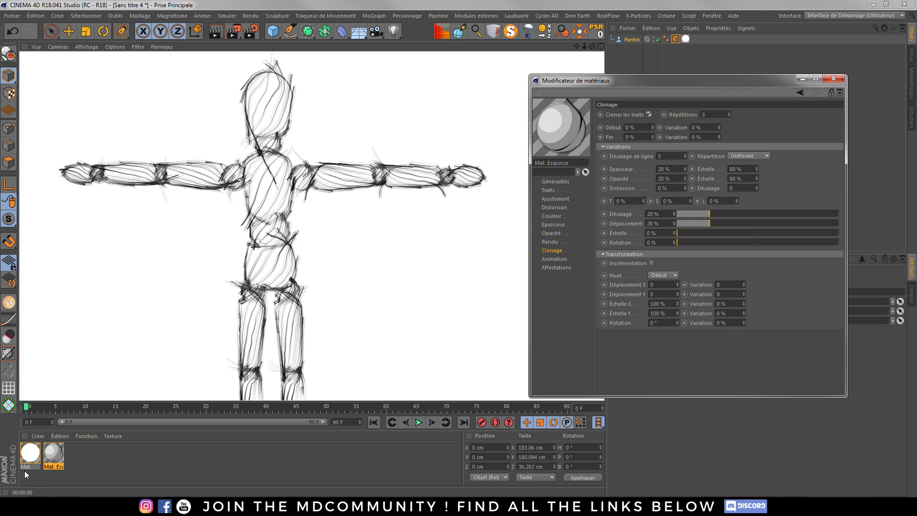
pyautogui.moveTo(62, 507)
pyautogui.click(652, 262)
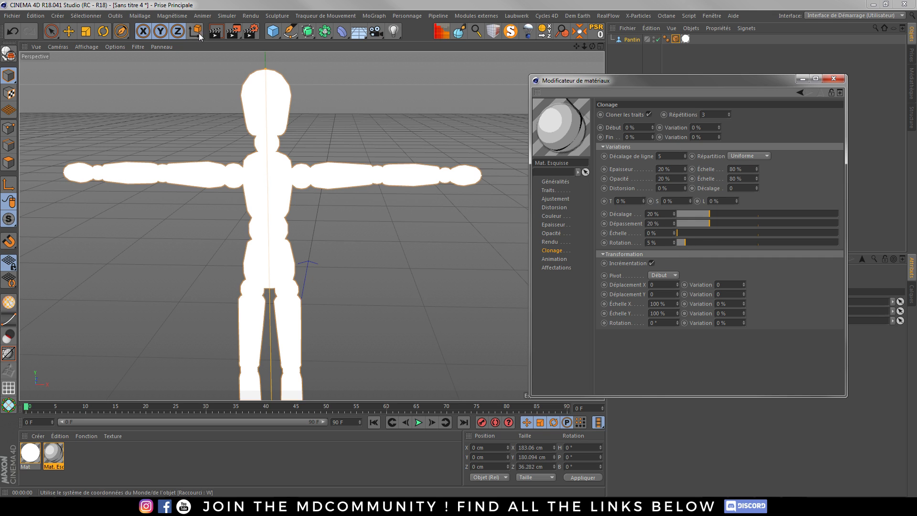
pyautogui.click(218, 35)
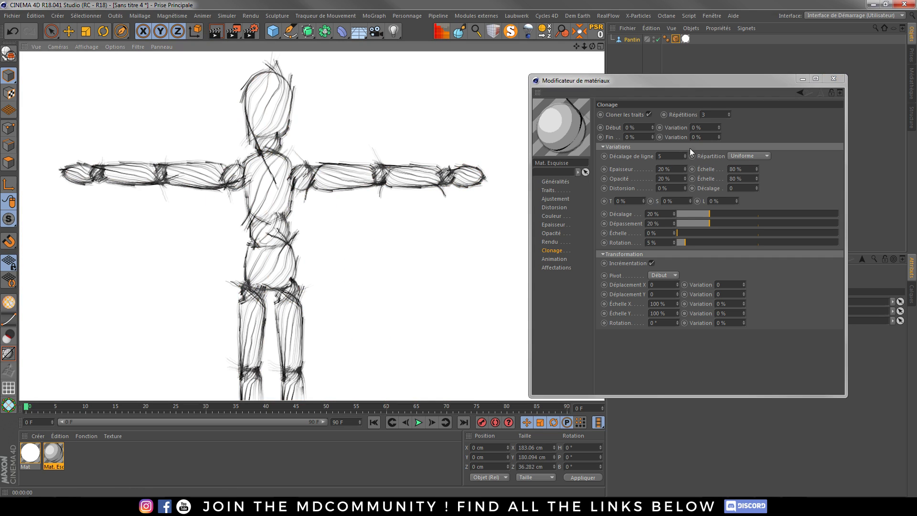
# Set the cloned strokes' Début to 20% and render the Pantin, both close up and at full height
pyautogui.moveTo(654, 130); pyautogui.dragTo(652, 125)
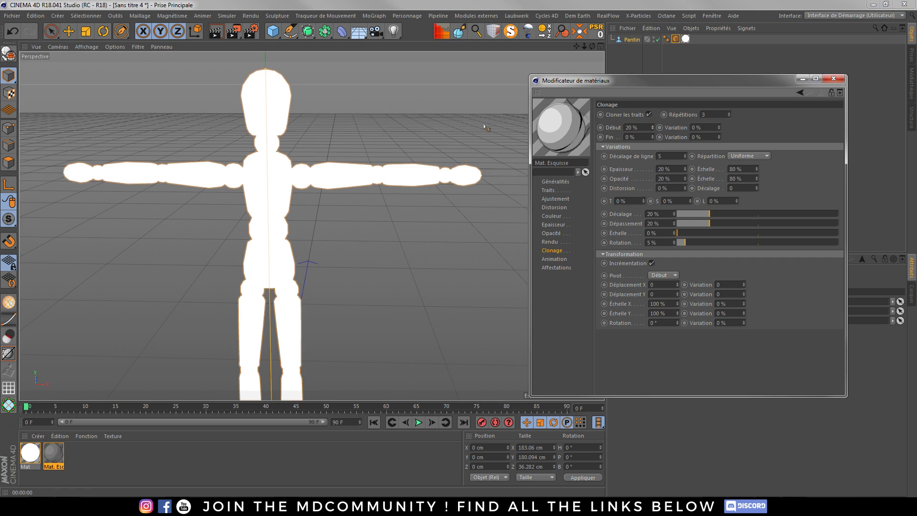
pyautogui.click(220, 34)
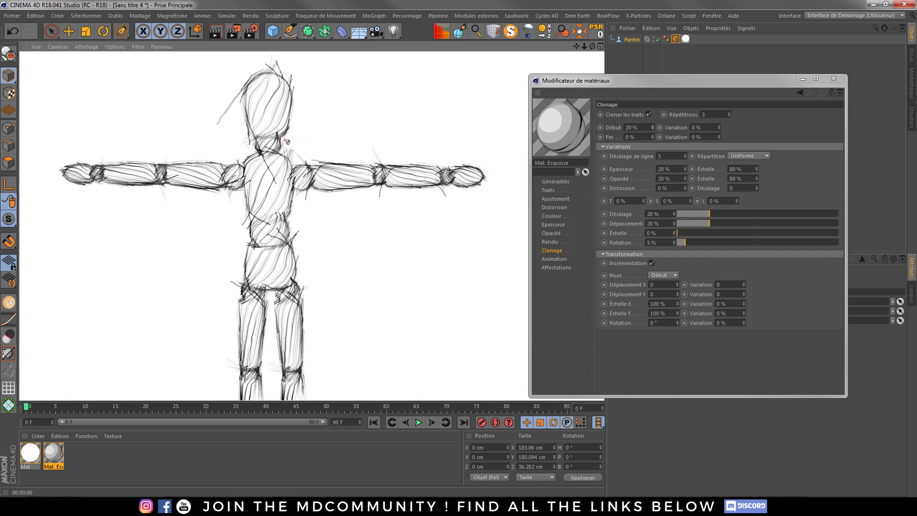
pyautogui.click(267, 268)
pyautogui.moveTo(278, 280)
pyautogui.keyDown('alt'); pyautogui.mouseDown()
pyautogui.moveTo(305, 225)
pyautogui.moveTo(270, 232)
pyautogui.mouseUp(); pyautogui.keyUp('alt')
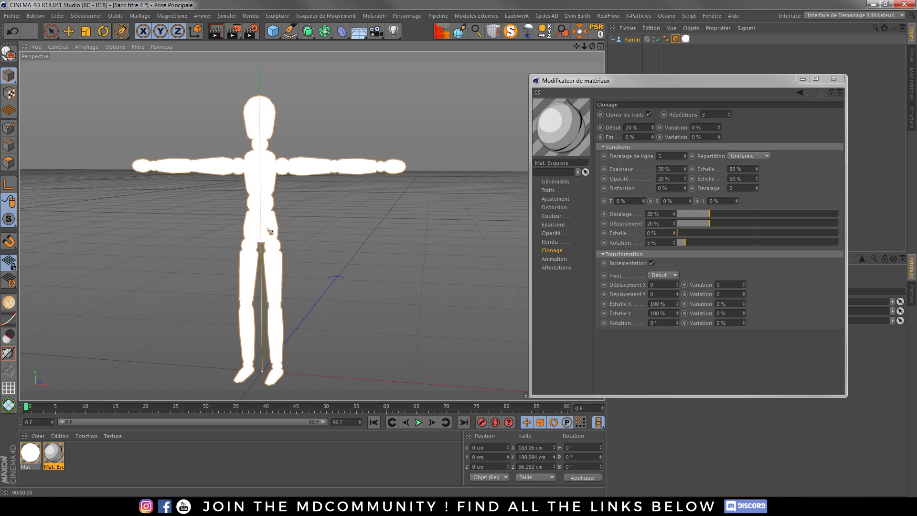
pyautogui.keyDown('alt'); pyautogui.moveTo(259, 165); pyautogui.dragTo(277, 227); pyautogui.keyUp('alt')
pyautogui.hotkey('ctrl', 'r')
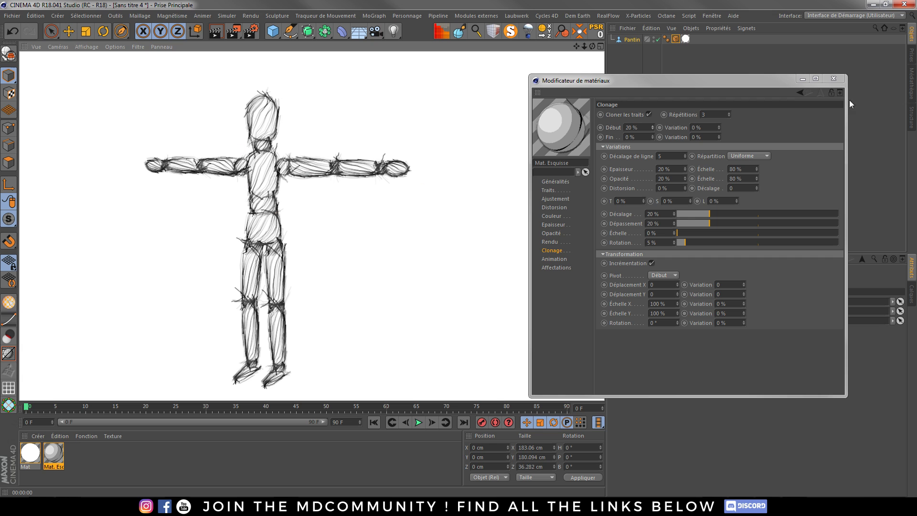
# Close the material editor and set the standard image's colour depth to 16 bits/canal in the render settings
pyautogui.click(831, 79)
pyautogui.click(251, 33)
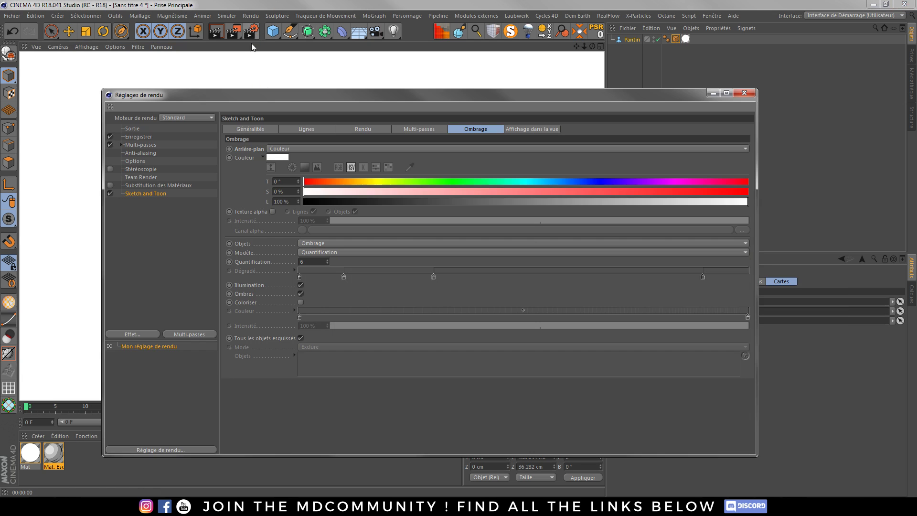
pyautogui.click(145, 137)
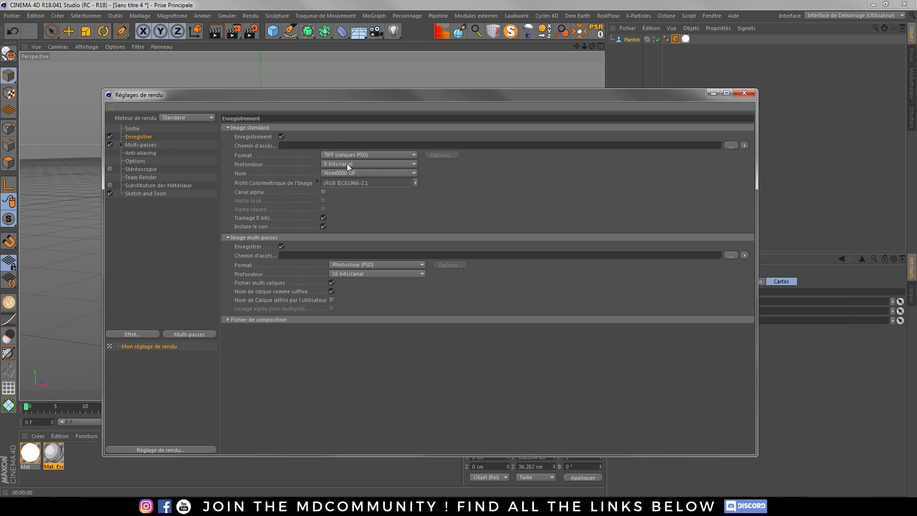
pyautogui.click(346, 163)
pyautogui.click(339, 186)
pyautogui.moveTo(280, 107); pyautogui.dragTo(315, 138)
pyautogui.moveTo(216, 144); pyautogui.dragTo(340, 106)
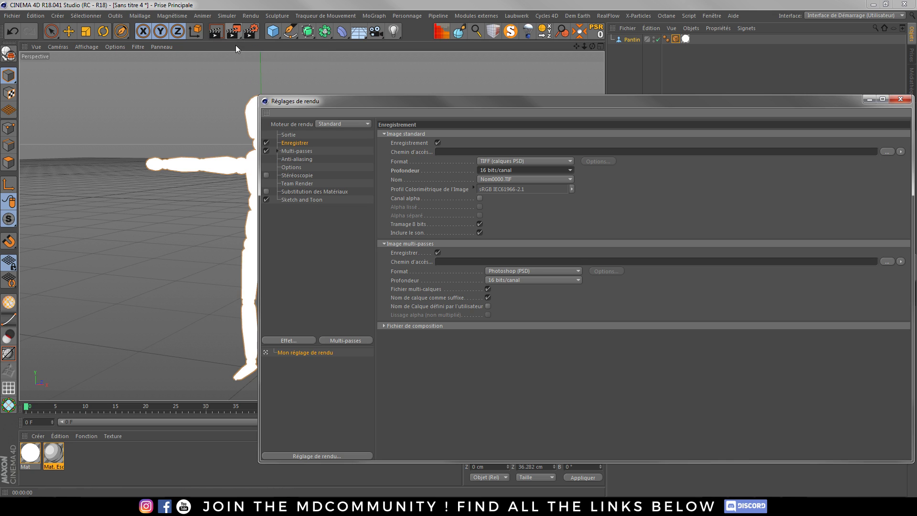
# Look over the Affichage dans la vue options of Sketch and Toon, and centre the Pantin in the view
pyautogui.click(291, 200)
pyautogui.click(695, 135)
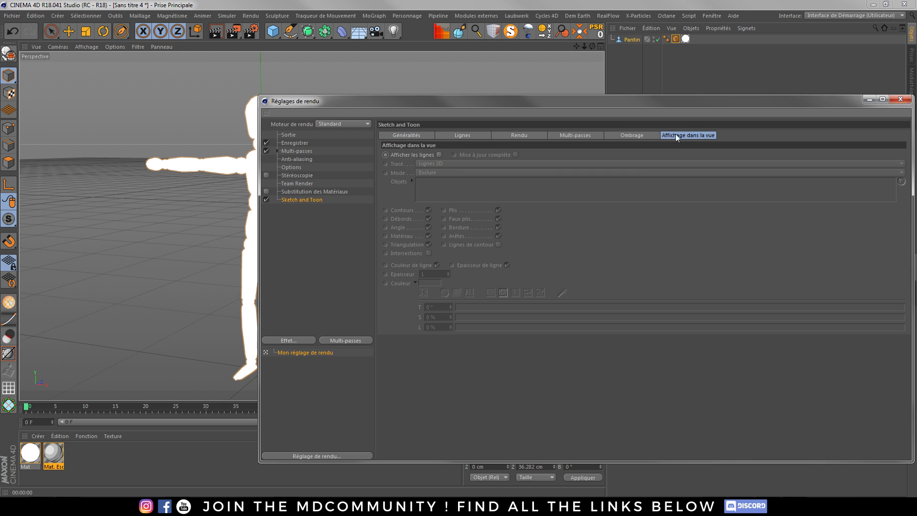
pyautogui.click(900, 99)
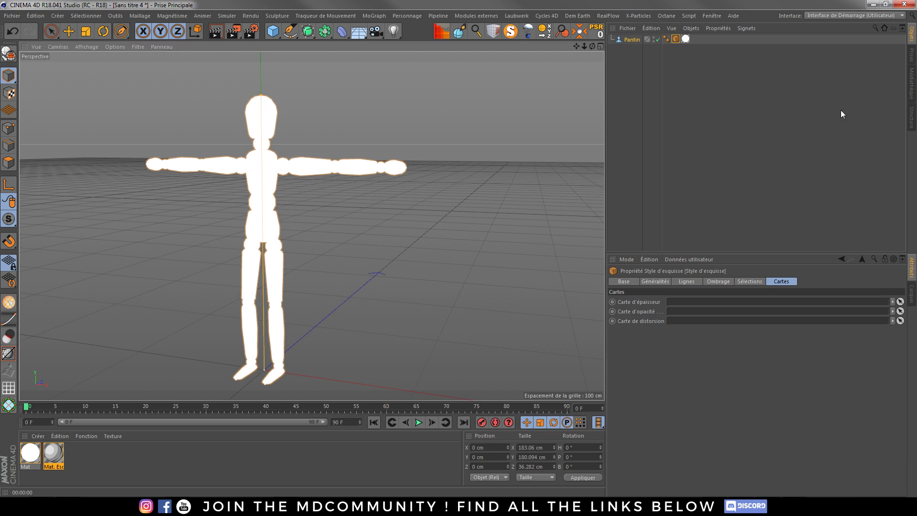
pyautogui.moveTo(575, 47); pyautogui.dragTo(612, 48)
pyautogui.moveTo(311, 224); pyautogui.dragTo(247, 195)
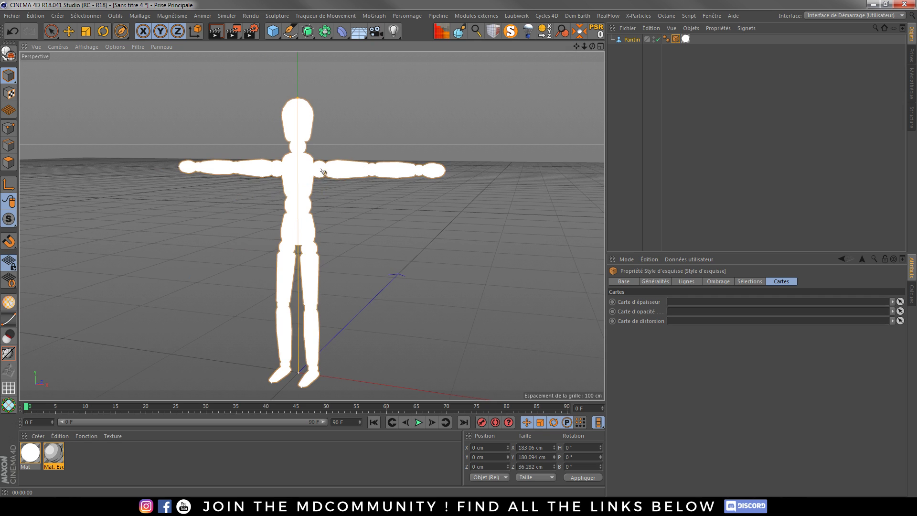
# Set the standard image's save format to PNG and its output path to a file named skect in Images 3D
pyautogui.click(248, 36)
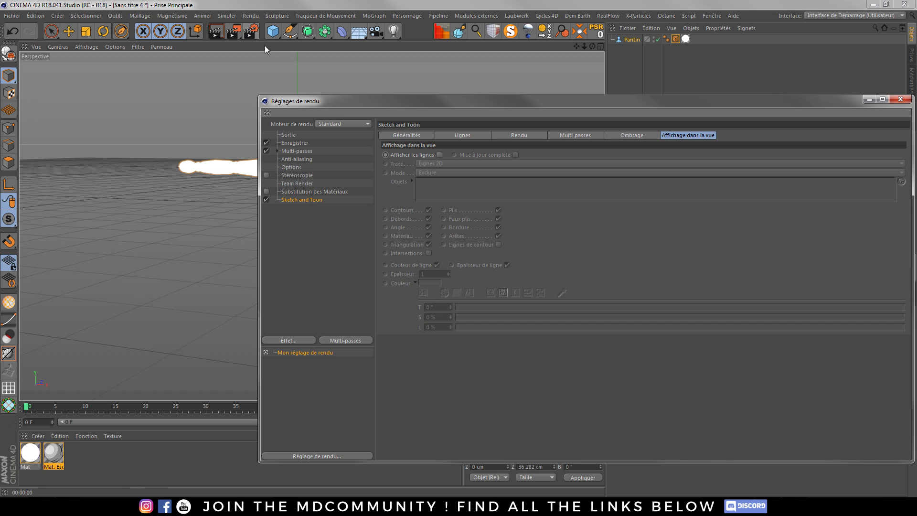
pyautogui.click(296, 143)
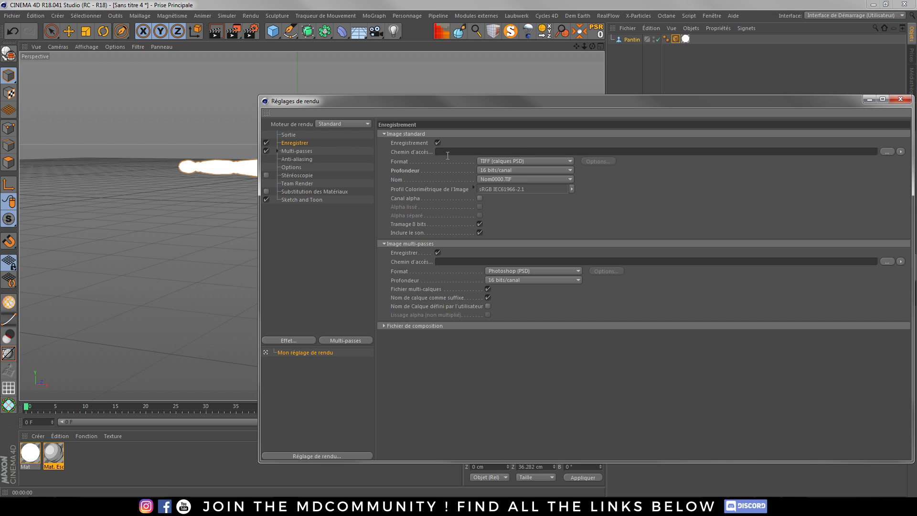
pyautogui.click(516, 162)
pyautogui.click(497, 262)
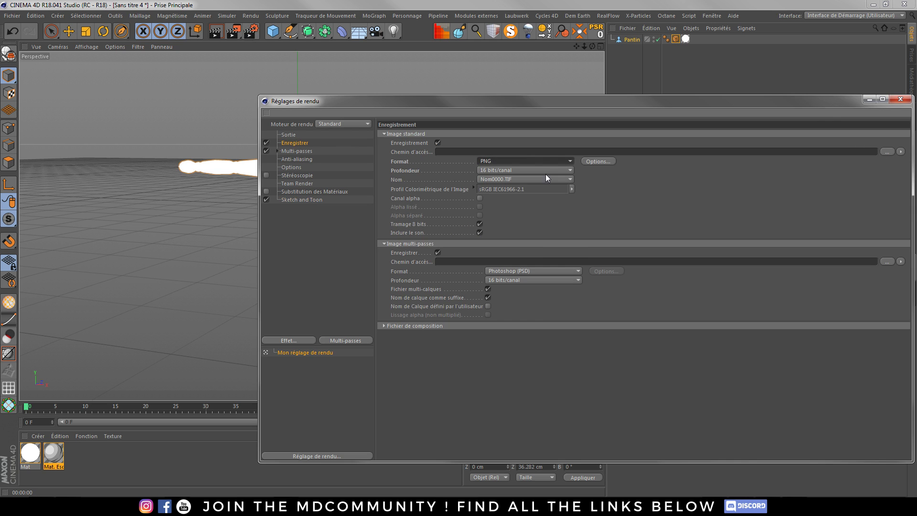
pyautogui.click(887, 152)
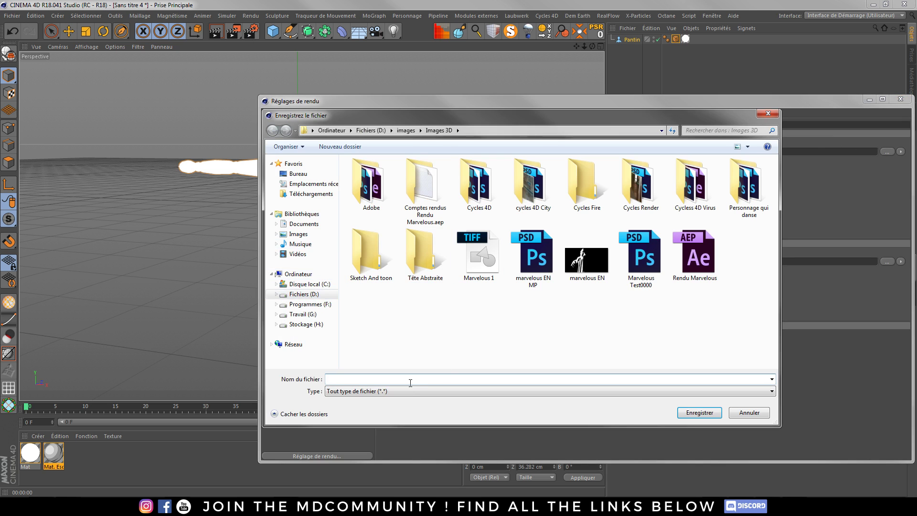
pyautogui.write('skect')
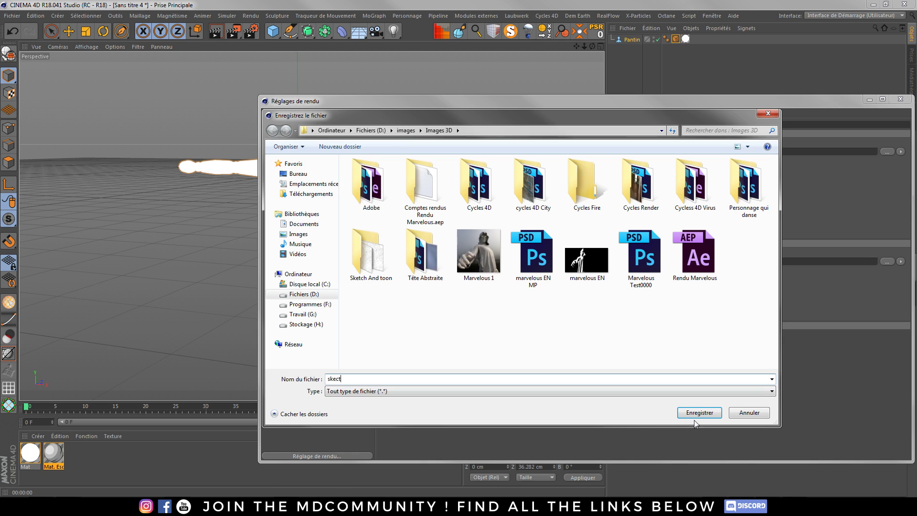
pyautogui.click(695, 415)
pyautogui.click(900, 99)
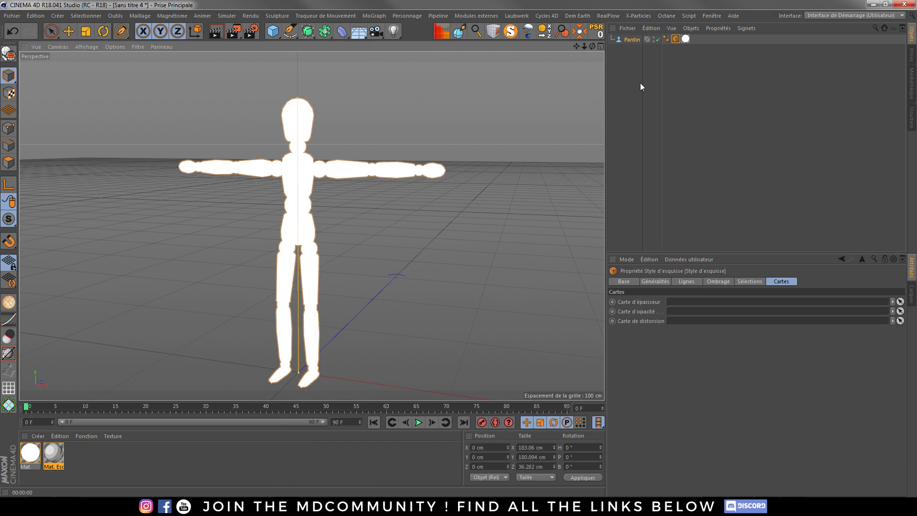
# Select the Pantin, frame the whole figure and render it to the Visualiseur
pyautogui.click(633, 40)
pyautogui.scroll(2, 219, 188)
pyautogui.keyDown('alt'); pyautogui.moveTo(316, 176); pyautogui.dragTo(299, 180); pyautogui.keyUp('alt')
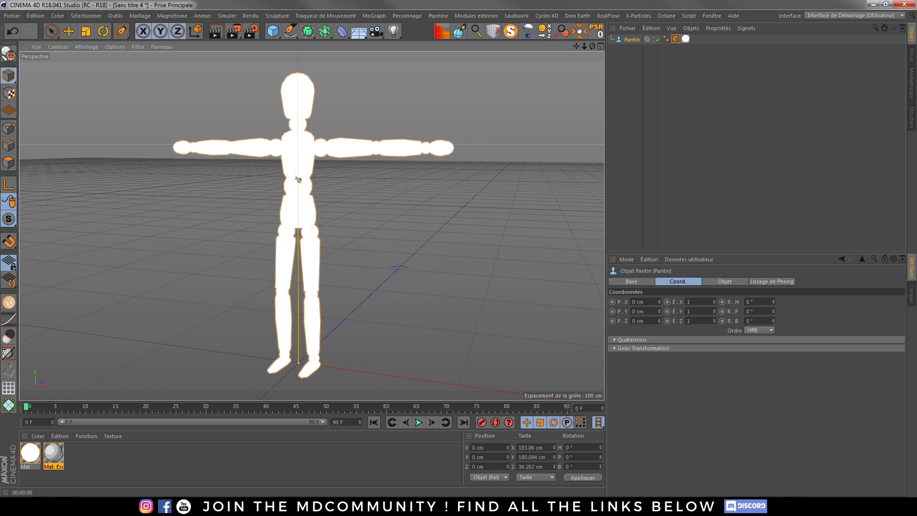
pyautogui.click(228, 27)
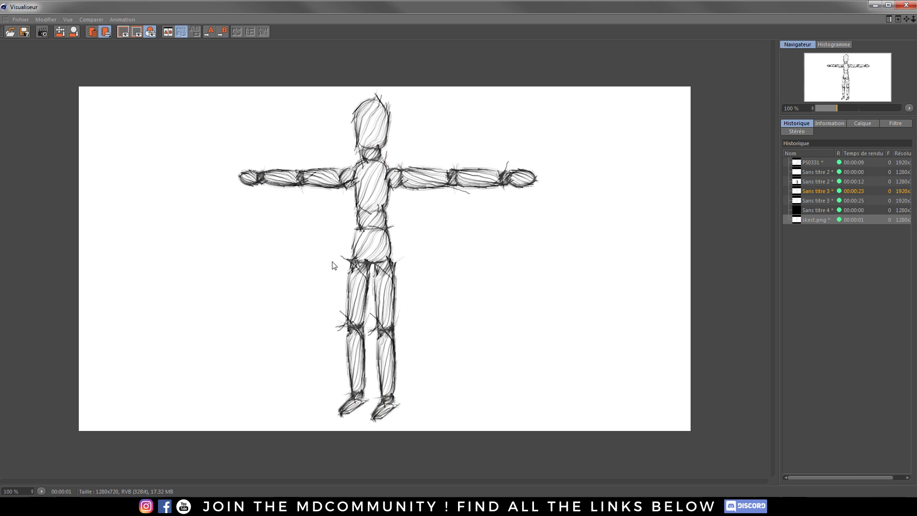
# Examine the finished Pantin render, and show the earlier city and human figure renders from the history
pyautogui.scroll(1, 337, 264)
pyautogui.scroll(-1, 349, 259)
pyautogui.click(811, 203)
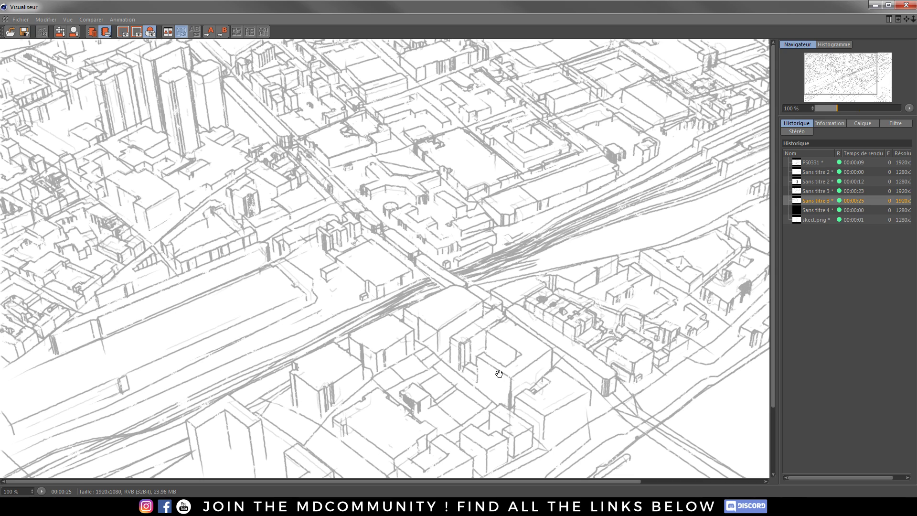
pyautogui.click(811, 182)
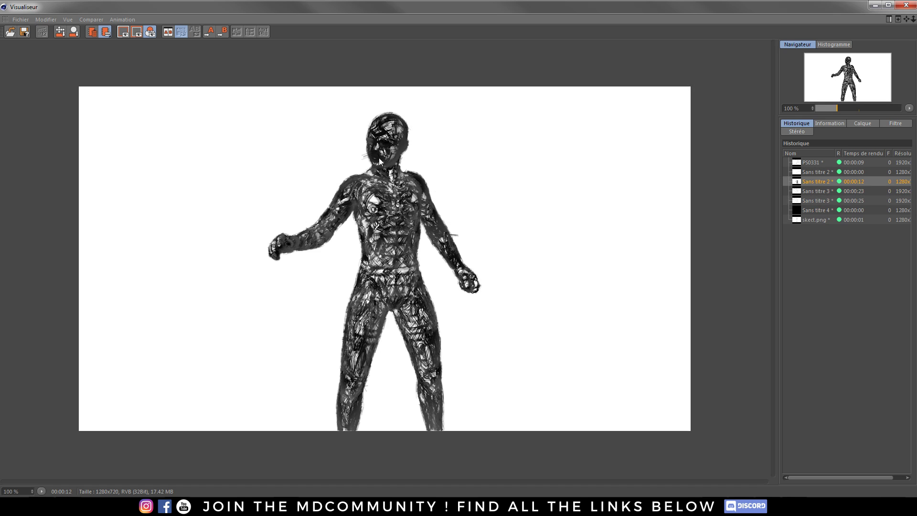
# Compare the earlier Pantin render with the latest skect.png render in the history, and close the Visualiseur
pyautogui.click(816, 173)
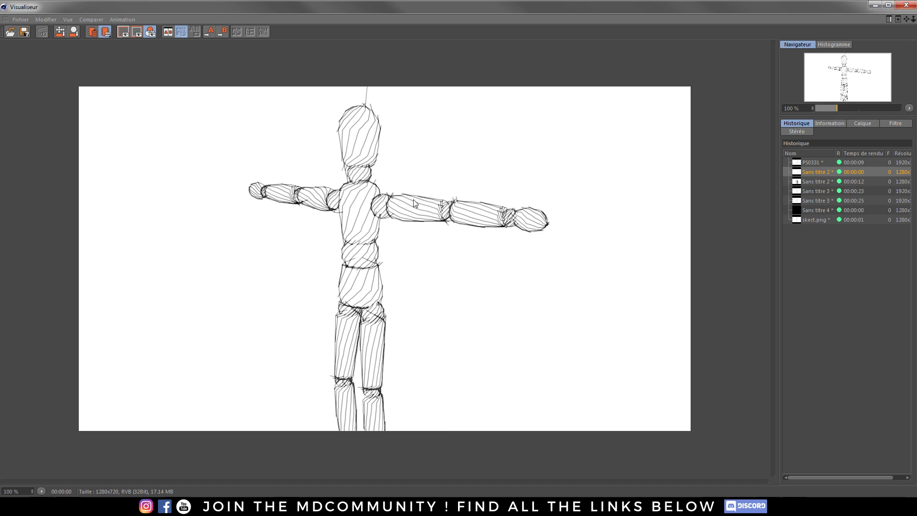
pyautogui.click(808, 220)
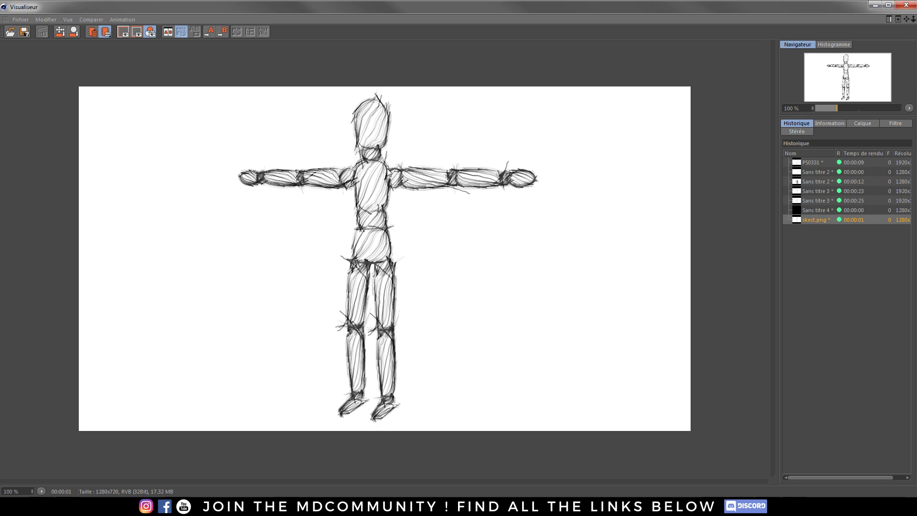
pyautogui.click(905, 5)
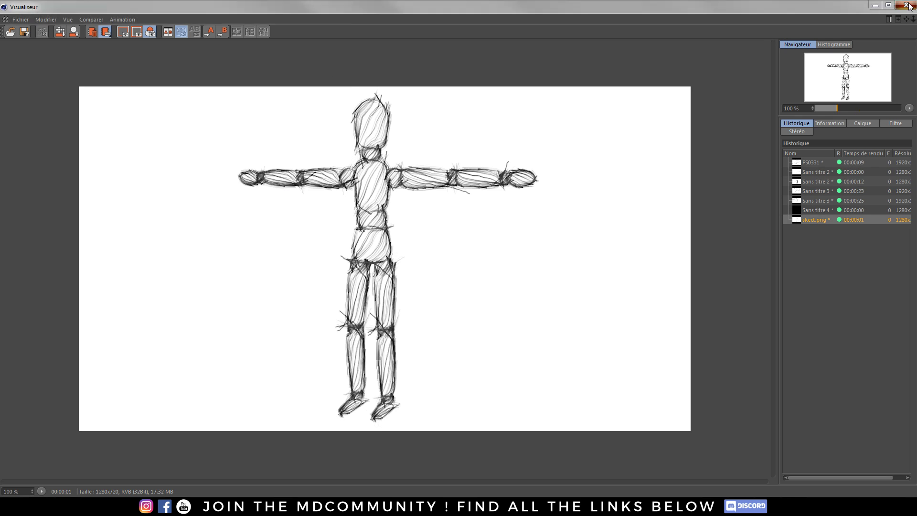
# Add a Cube, move it beside and behind the Pantin, and scale it to 140 cm on every axis
pyautogui.click(278, 36)
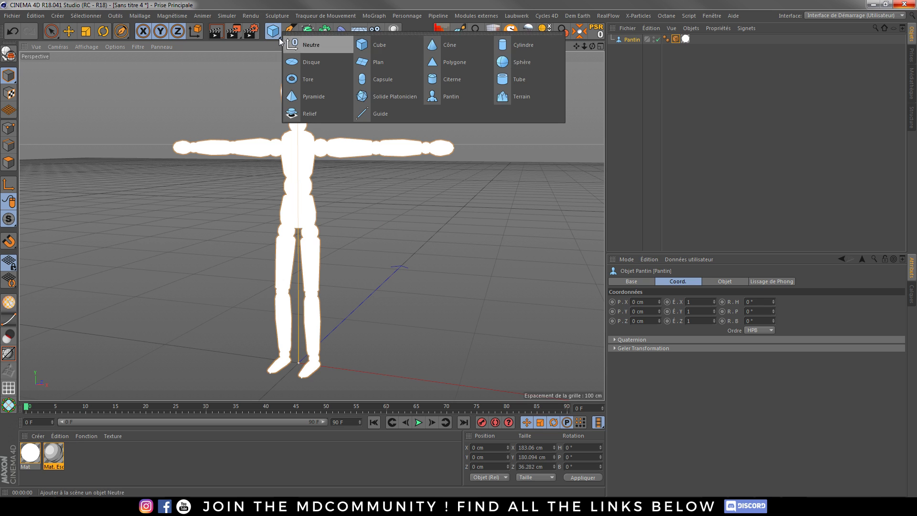
pyautogui.click(377, 46)
pyautogui.click(68, 32)
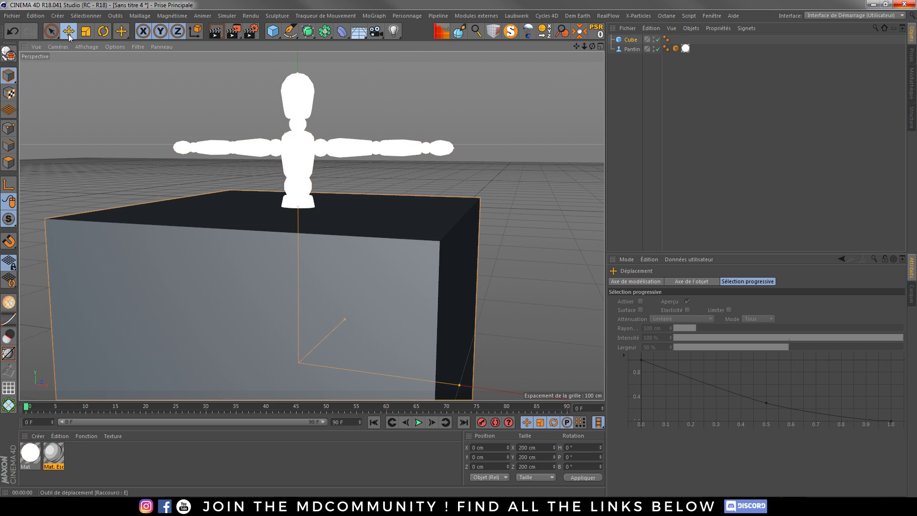
pyautogui.moveTo(319, 339); pyautogui.dragTo(402, 240)
pyautogui.moveTo(487, 271); pyautogui.dragTo(537, 281)
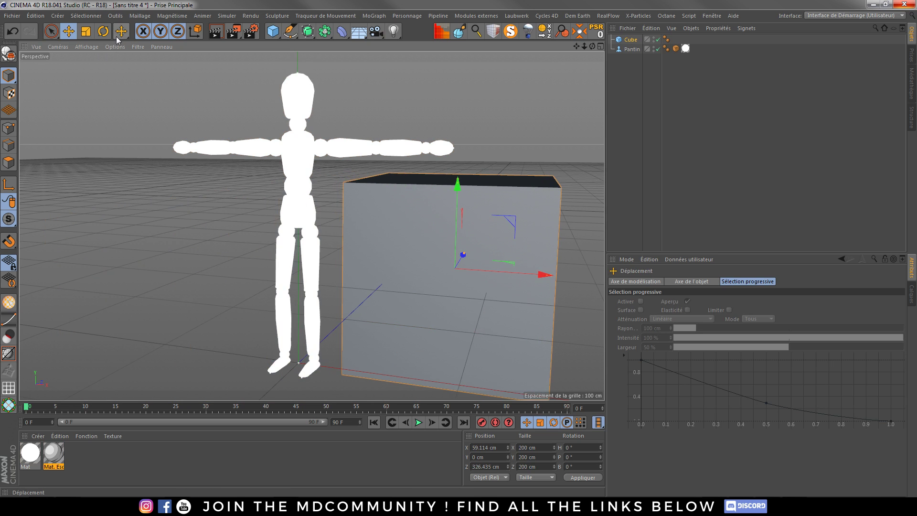
pyautogui.click(86, 32)
pyautogui.moveTo(469, 202); pyautogui.dragTo(287, 256)
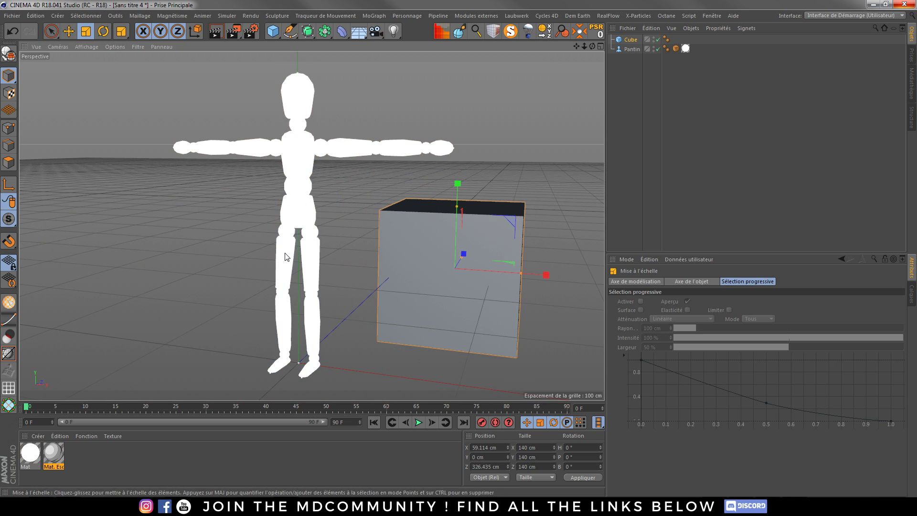
# Copy the Pantin's sketch style and Mat material to the Cube and preview the render in the view
pyautogui.moveTo(675, 48)
pyautogui.keyDown('ctrl'); pyautogui.mouseDown()
pyautogui.moveTo(689, 50)
pyautogui.moveTo(677, 41)
pyautogui.moveTo(686, 39)
pyautogui.moveTo(685, 48)
pyautogui.mouseUp(); pyautogui.keyUp('ctrl')
pyautogui.click(215, 31)
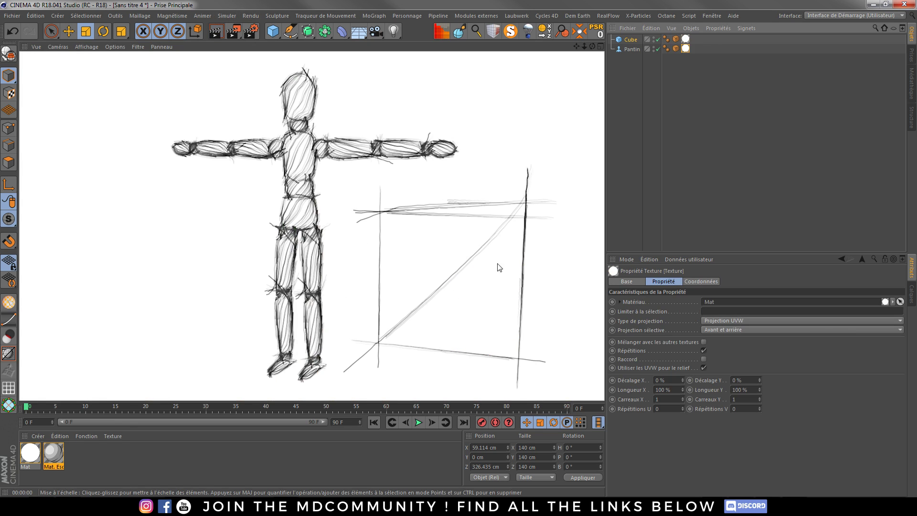
pyautogui.click(643, 99)
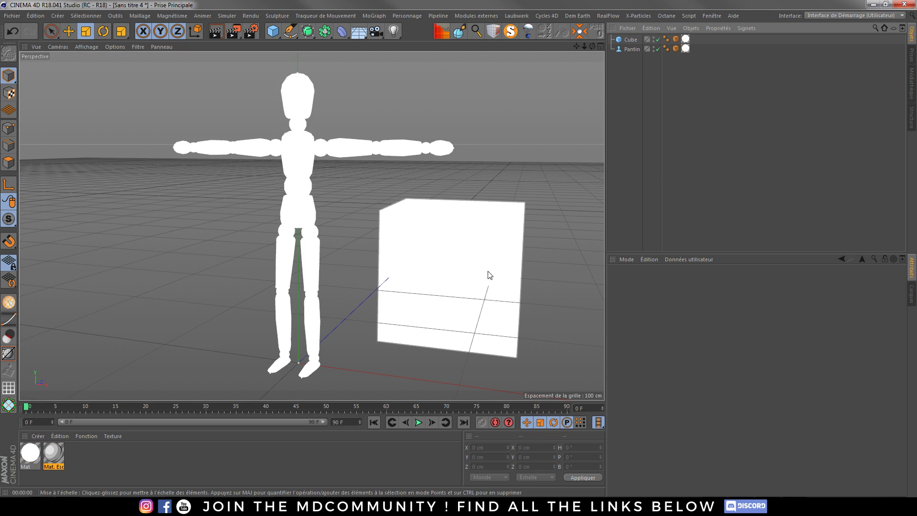
# Enable the Contours, Débords, Angle and Matériau line types in the Cube's sketch style and preview the render
pyautogui.click(631, 40)
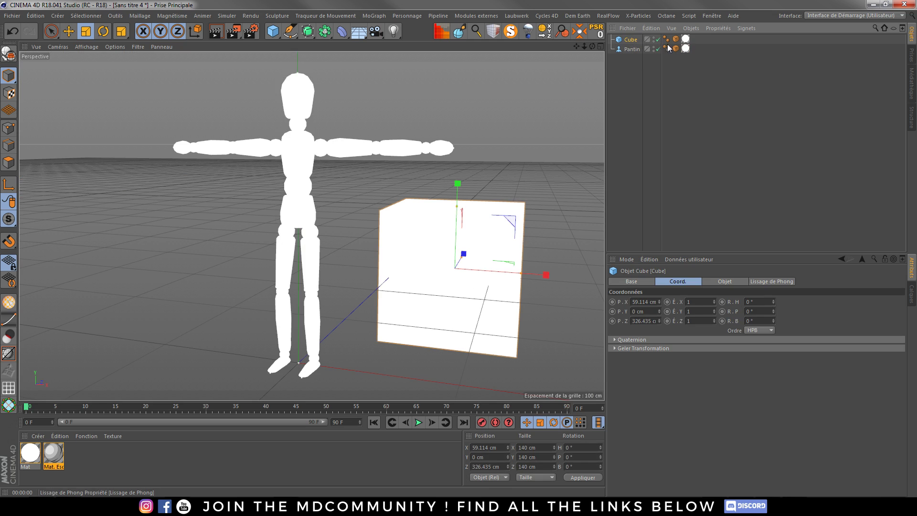
pyautogui.click(675, 39)
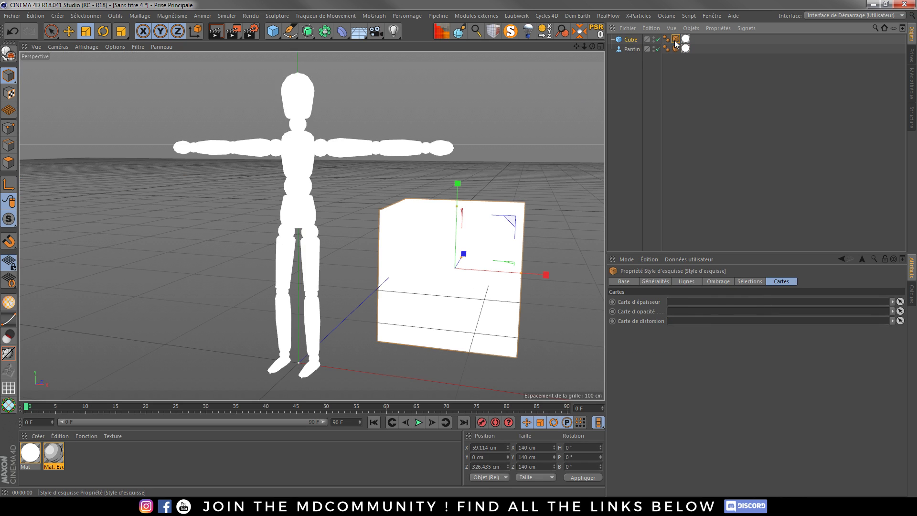
pyautogui.click(686, 281)
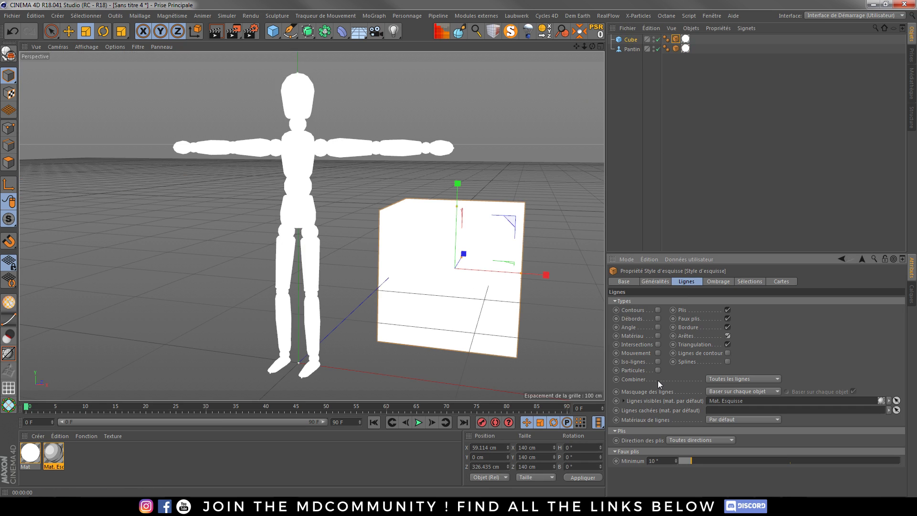
pyautogui.click(215, 31)
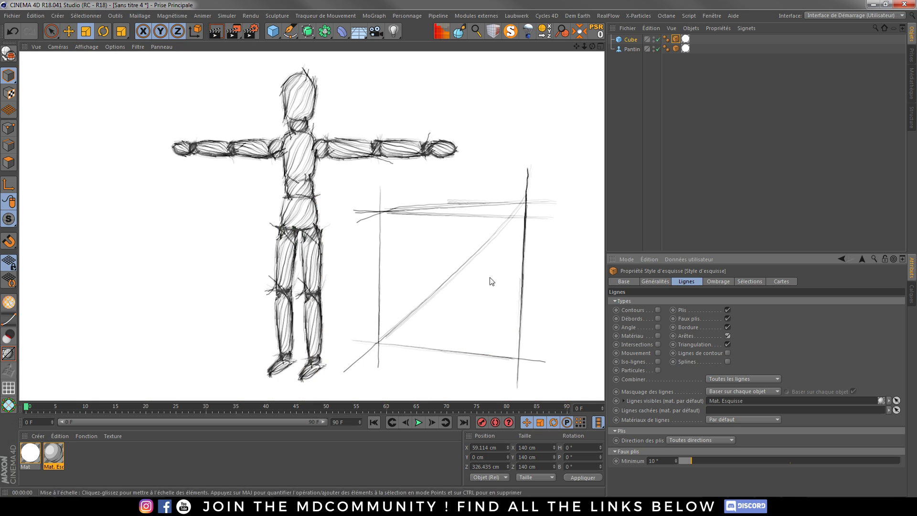
pyautogui.click(657, 310)
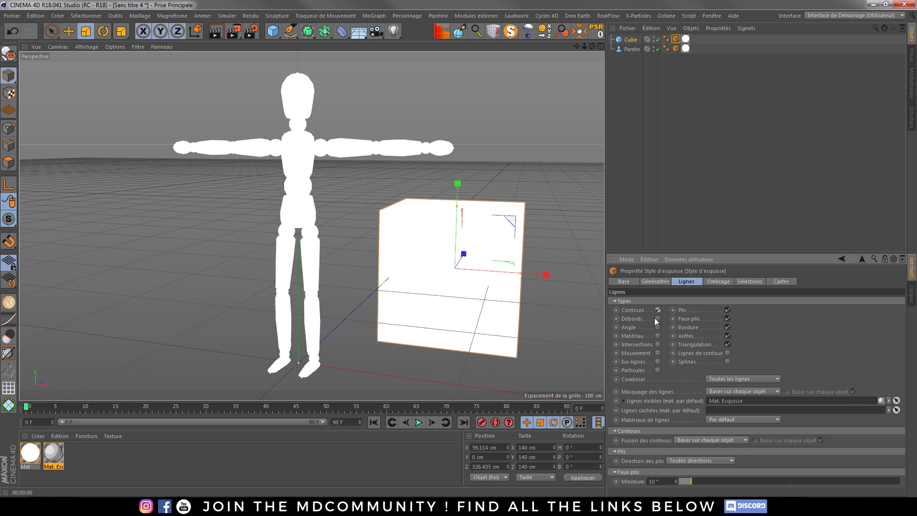
pyautogui.click(657, 327)
pyautogui.click(657, 335)
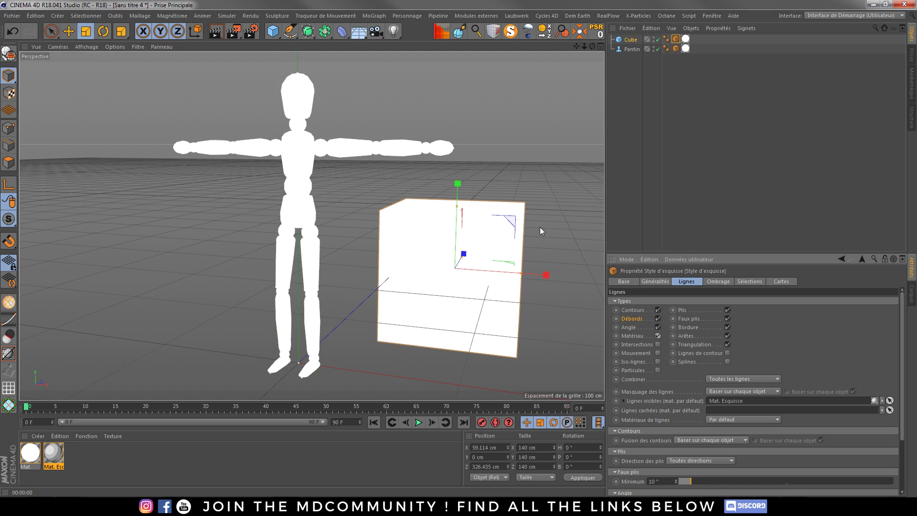
pyautogui.click(216, 33)
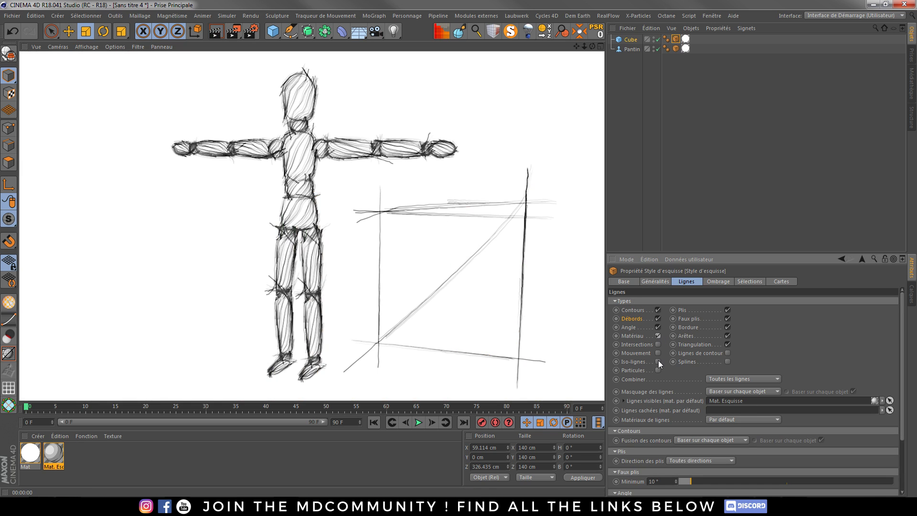
# Preview the Cube's sketch render with 3 segments on X, Y and Z, and delete the Cube
pyautogui.click(635, 39)
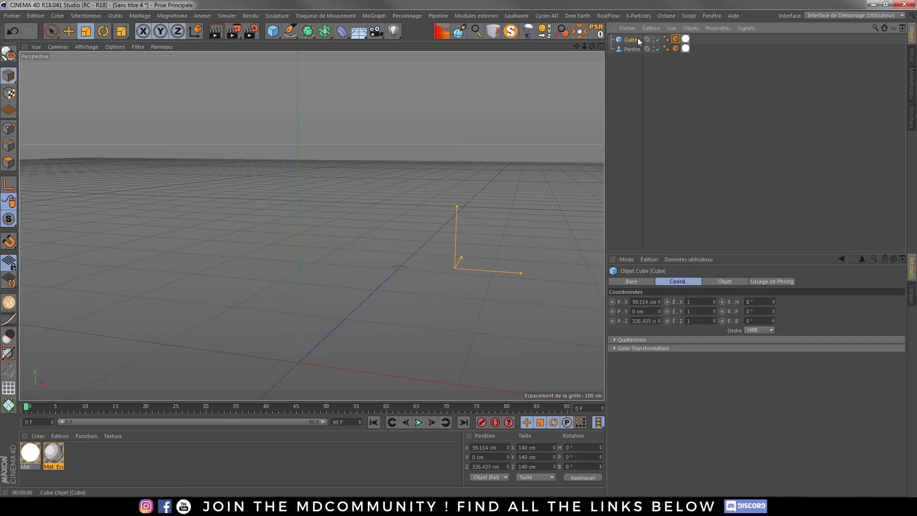
pyautogui.click(723, 281)
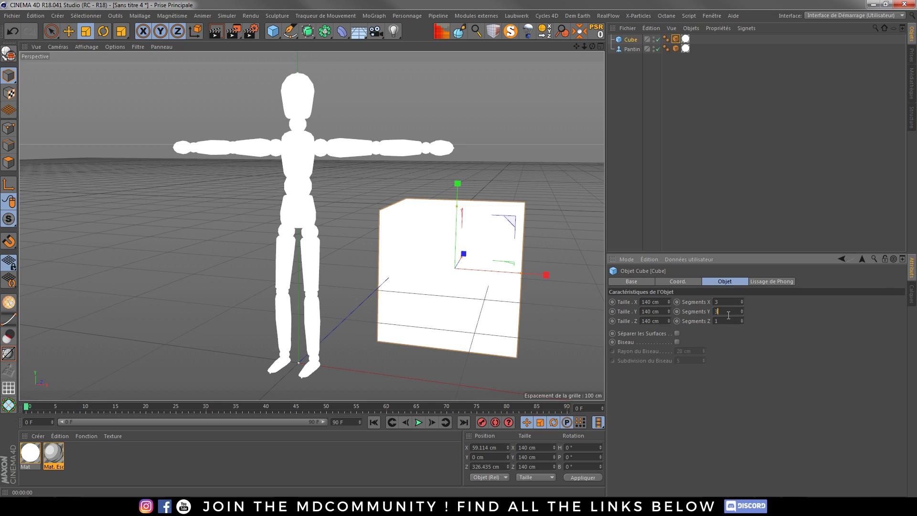
pyautogui.write('3')
pyautogui.press('Return')
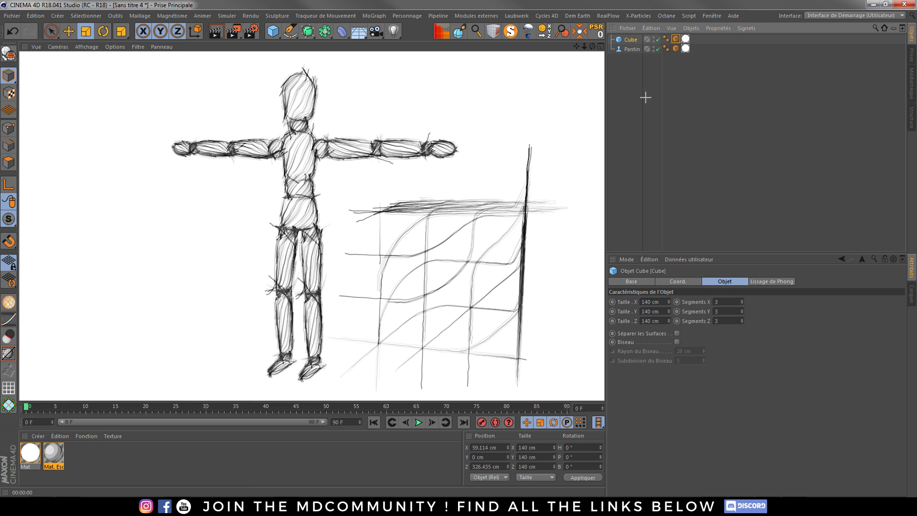
pyautogui.click(631, 41)
pyautogui.press('Delete')
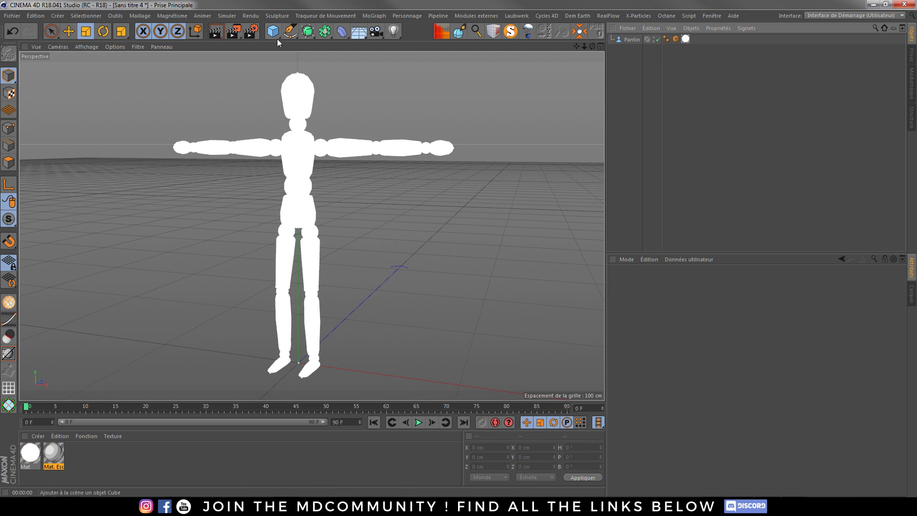
# Sketch a looping freehand spline around the Pantin with Esquisser, and apply Mat. Esquisse to it with a render preview
pyautogui.click(290, 31)
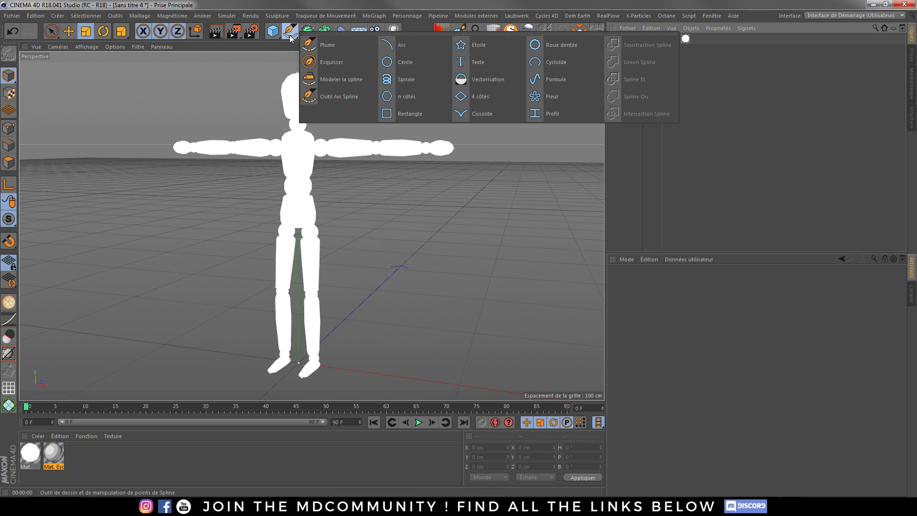
pyautogui.click(330, 62)
pyautogui.moveTo(439, 314)
pyautogui.mouseDown()
pyautogui.moveTo(530, 234)
pyautogui.moveTo(22, 186)
pyautogui.moveTo(117, 229)
pyautogui.moveTo(148, 117)
pyautogui.mouseUp()
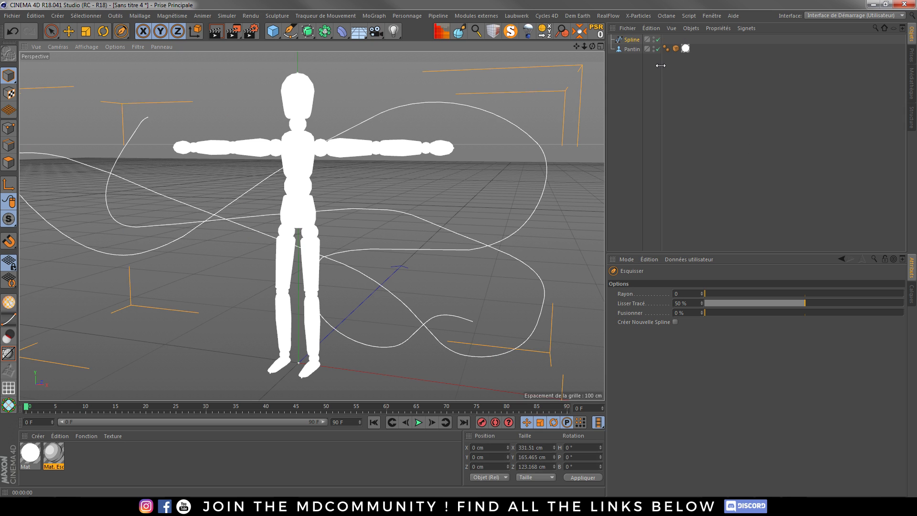
pyautogui.moveTo(56, 460)
pyautogui.mouseDown()
pyautogui.moveTo(203, 372)
pyautogui.moveTo(653, 40)
pyautogui.mouseUp()
pyautogui.click(216, 31)
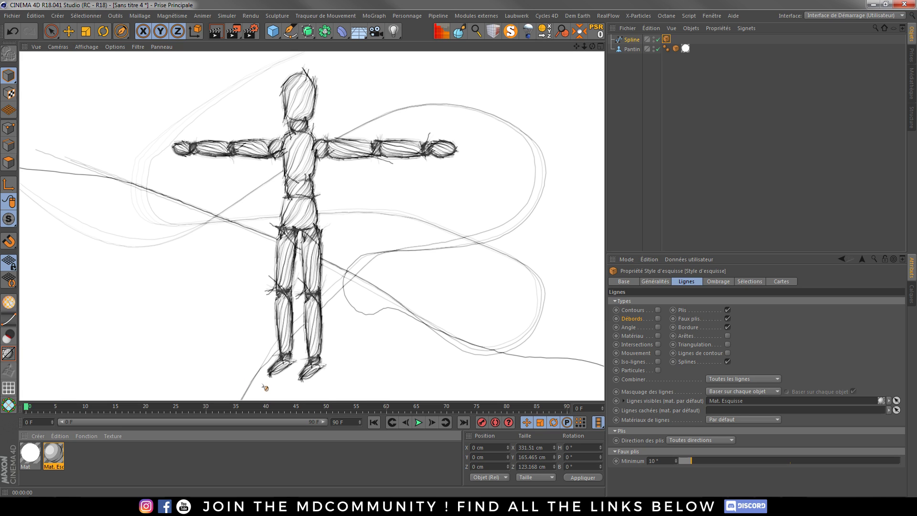
# Render the Pantin with the sketched spline to the Visualiseur, and close it once the image is complete
pyautogui.click(291, 35)
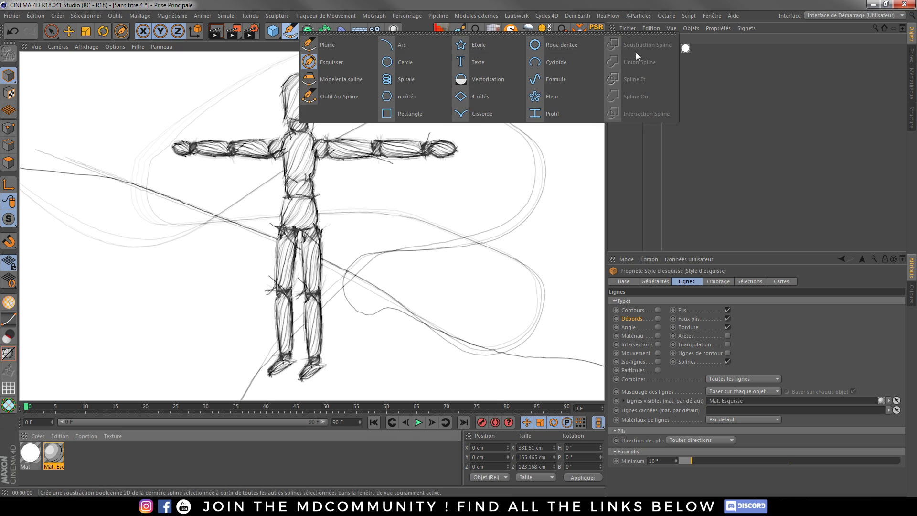
pyautogui.click(353, 149)
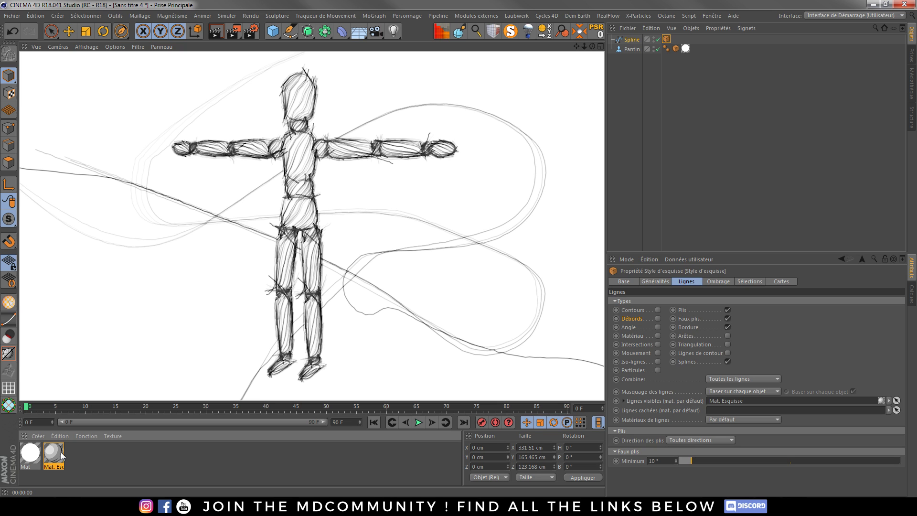
pyautogui.click(234, 31)
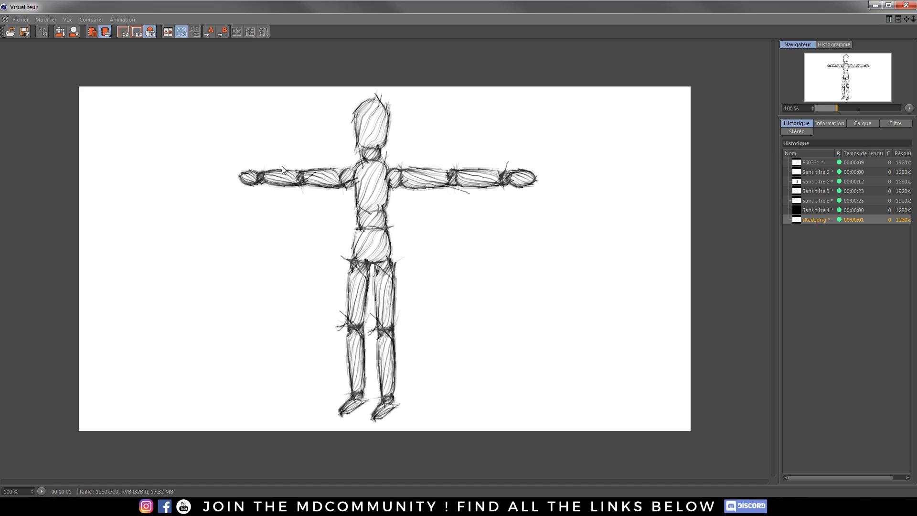
pyautogui.click(450, 287)
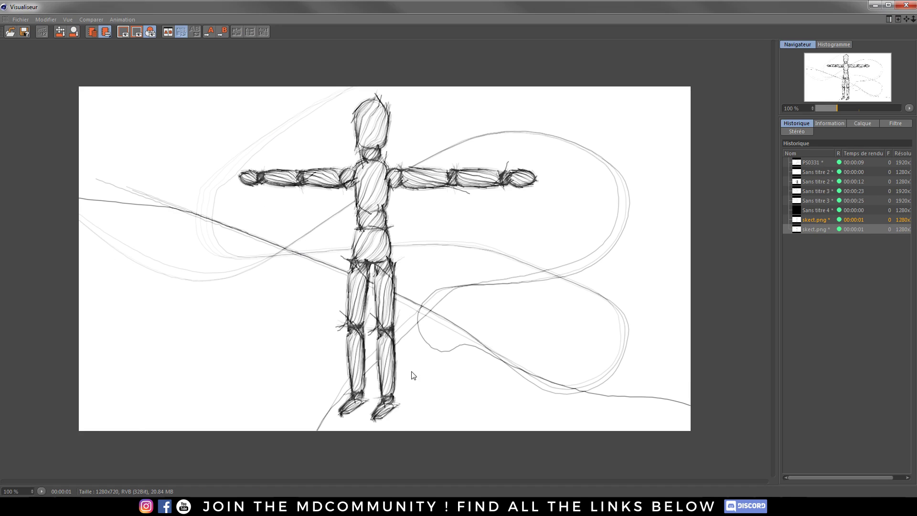
pyautogui.click(905, 5)
# Add a Caméra from an angled view of the Pantin, look through it and set its focal length to Super grand angle (15 mm)
pyautogui.click(68, 31)
pyautogui.moveTo(287, 181)
pyautogui.keyDown('alt'); pyautogui.mouseDown()
pyautogui.moveTo(162, 175)
pyautogui.moveTo(250, 168)
pyautogui.moveTo(439, 182)
pyautogui.moveTo(250, 166)
pyautogui.moveTo(209, 152)
pyautogui.moveTo(311, 225)
pyautogui.mouseUp(); pyautogui.keyUp('alt')
pyautogui.moveTo(376, 33); pyautogui.dragTo(442, 47)
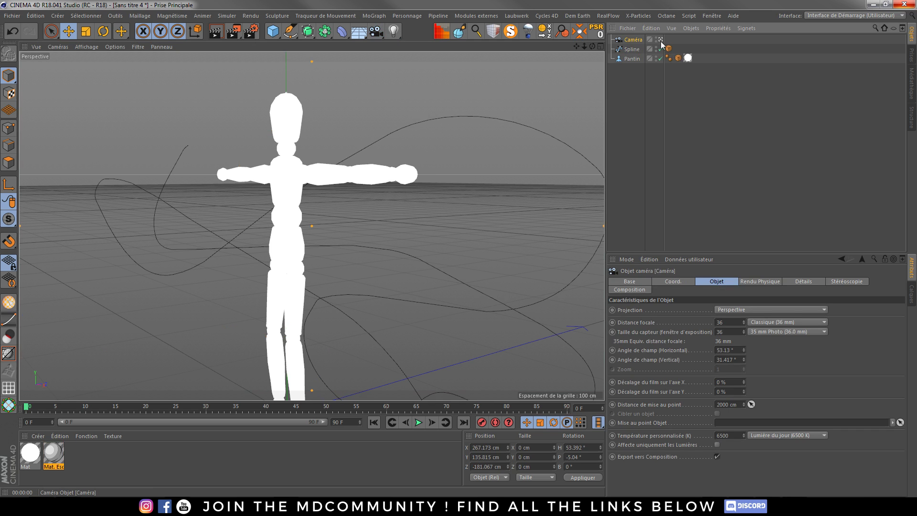
pyautogui.scroll(-3, 768, 322)
pyautogui.scroll(2, 769, 323)
pyautogui.scroll(-1, 769, 322)
pyautogui.scroll(-1, 768, 322)
pyautogui.scroll(4, 768, 322)
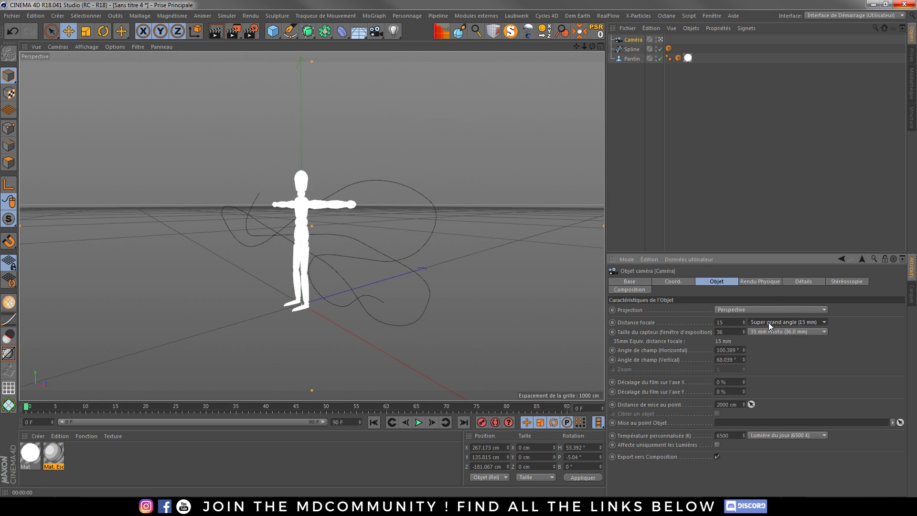
# Frame the Pantin's upper body close up through the wide-angle camera and preview the render in the view
pyautogui.scroll(3, 308, 144)
pyautogui.scroll(-3, 307, 148)
pyautogui.keyDown('alt'); pyautogui.moveTo(306, 156); pyautogui.dragTo(340, 206); pyautogui.keyUp('alt')
pyautogui.scroll(2, 341, 206)
pyautogui.scroll(-1, 307, 209)
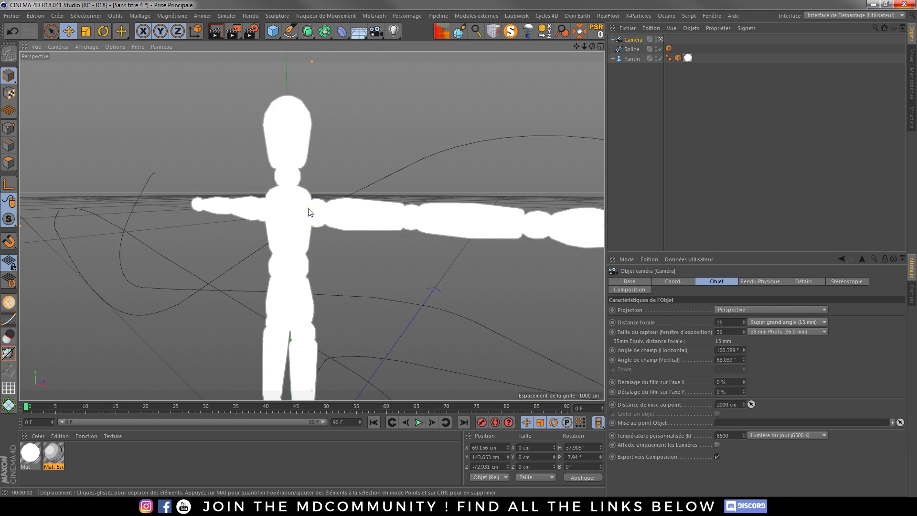
pyautogui.scroll(2, 286, 201)
pyautogui.click(219, 31)
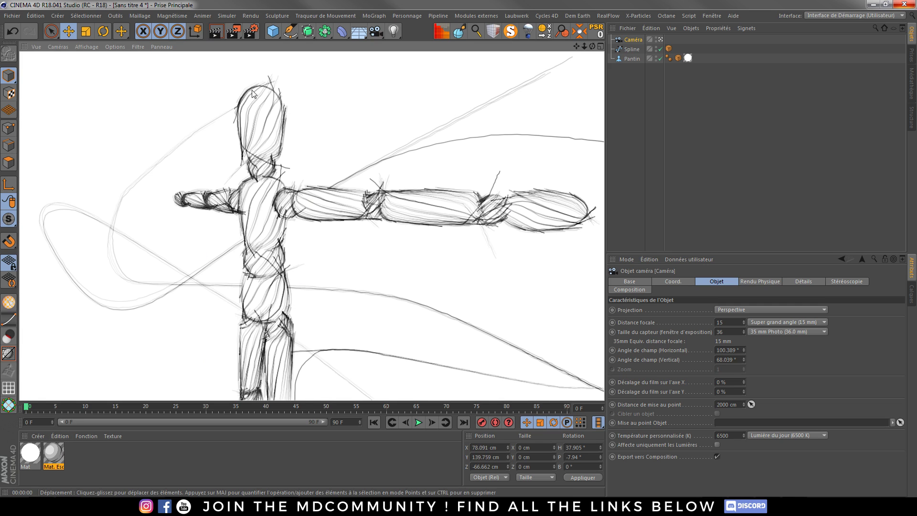
# Set the Dépassement variation in Mat. Esquisse's Clonage settings to 36 %
pyautogui.doubleClick(53, 452)
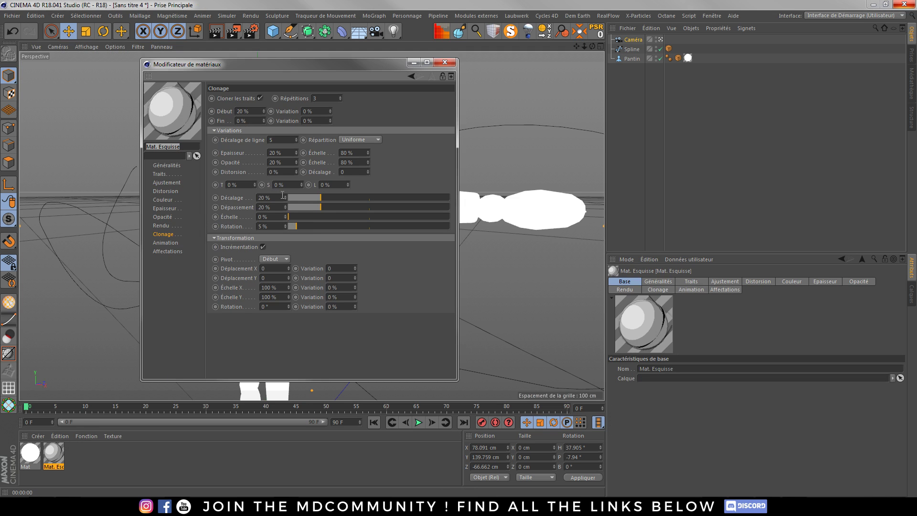
pyautogui.moveTo(326, 206); pyautogui.dragTo(348, 211)
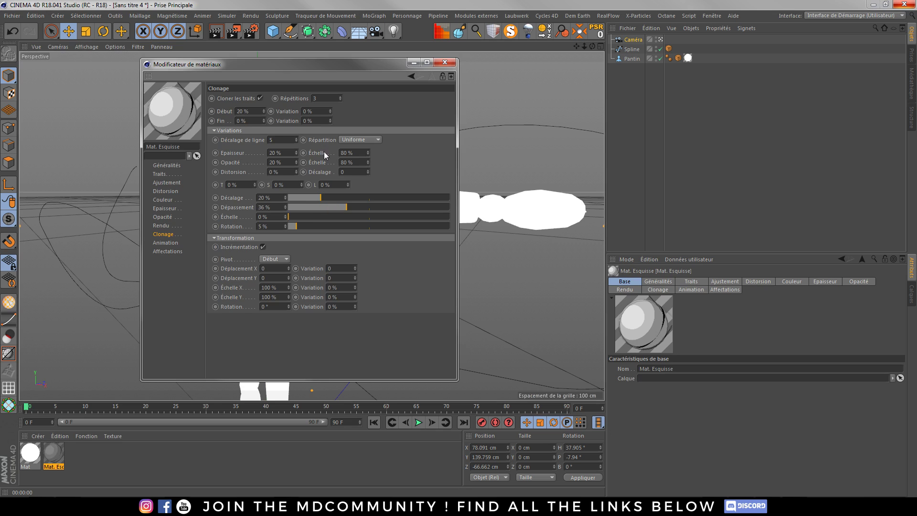
# Look over the Animation, Affectations, Rendu and Opacité settings of Mat. Esquisse
pyautogui.click(176, 242)
pyautogui.click(173, 251)
pyautogui.click(179, 224)
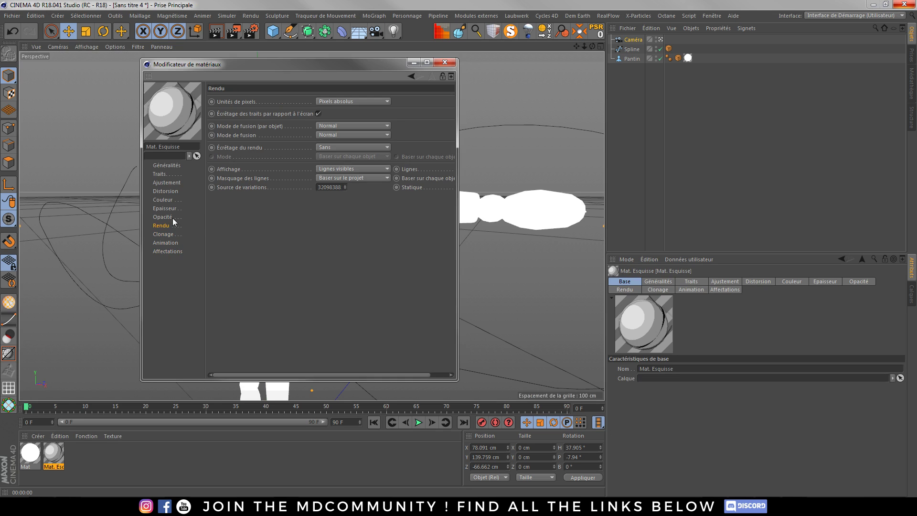
pyautogui.click(163, 218)
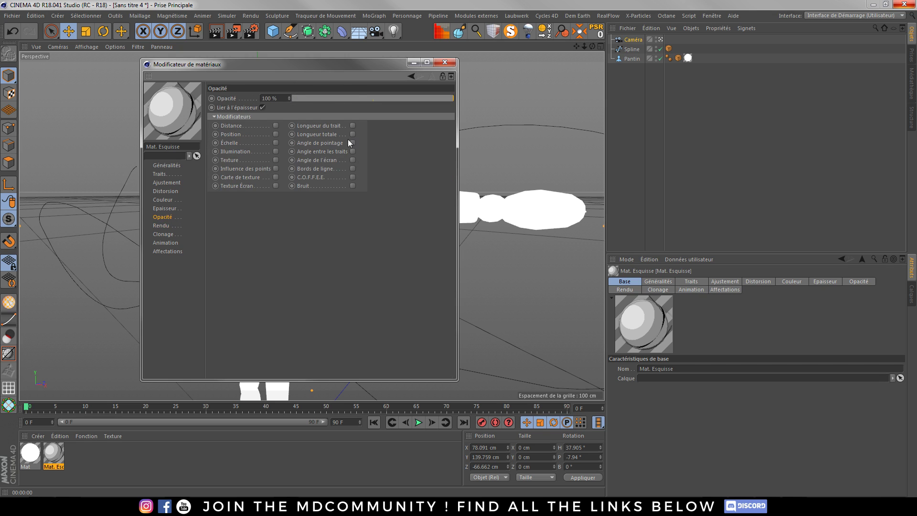
# Set the stroke pattern type in Mat. Esquisse's Traits settings to Pointillés and close the material editor
pyautogui.click(158, 167)
pyautogui.click(173, 173)
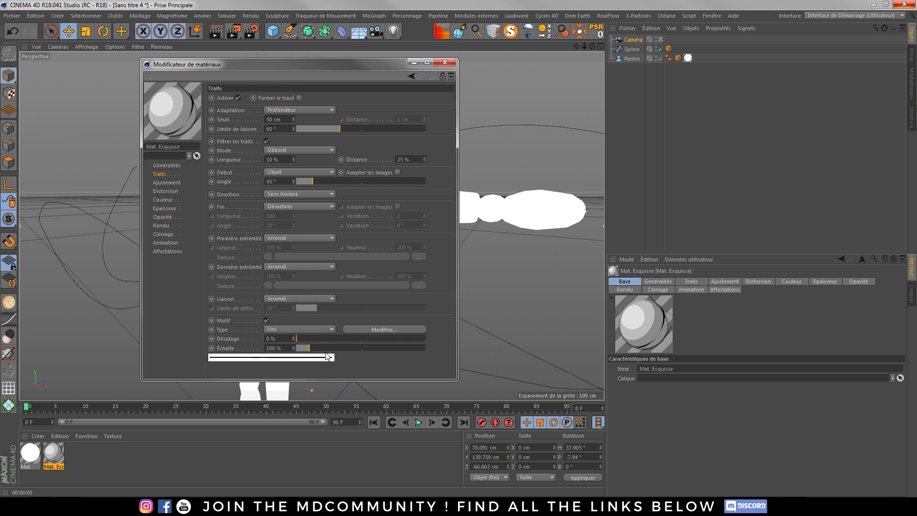
pyautogui.click(299, 329)
pyautogui.click(286, 362)
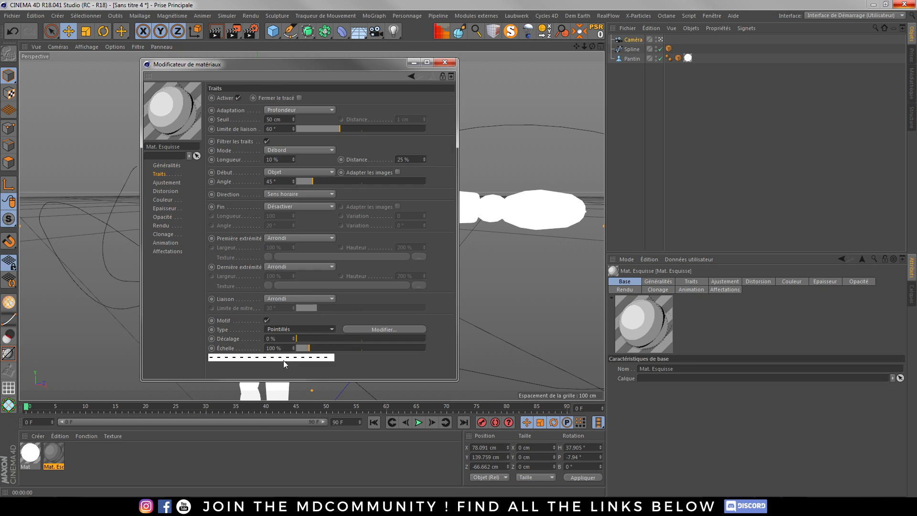
pyautogui.click(442, 65)
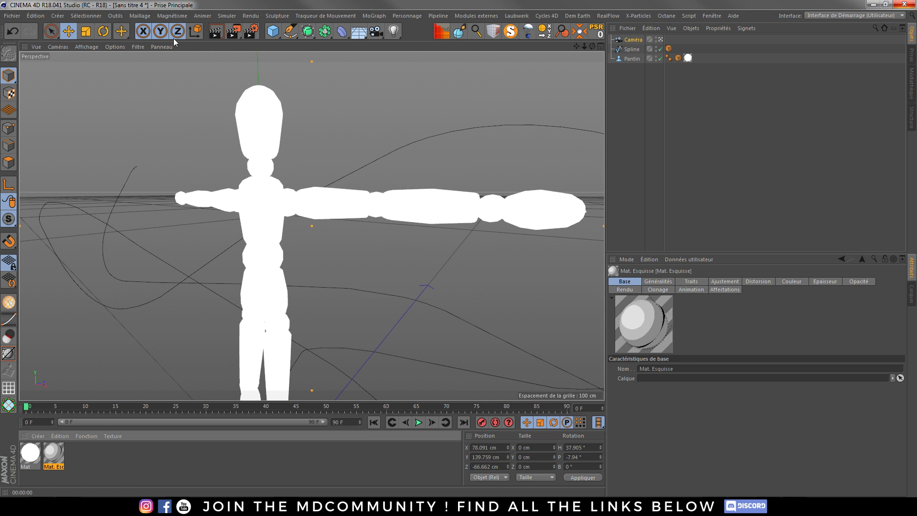
# Preview the dotted-stroke render of the Pantin and spline in the view, with the camera brought slightly closer
pyautogui.click(220, 36)
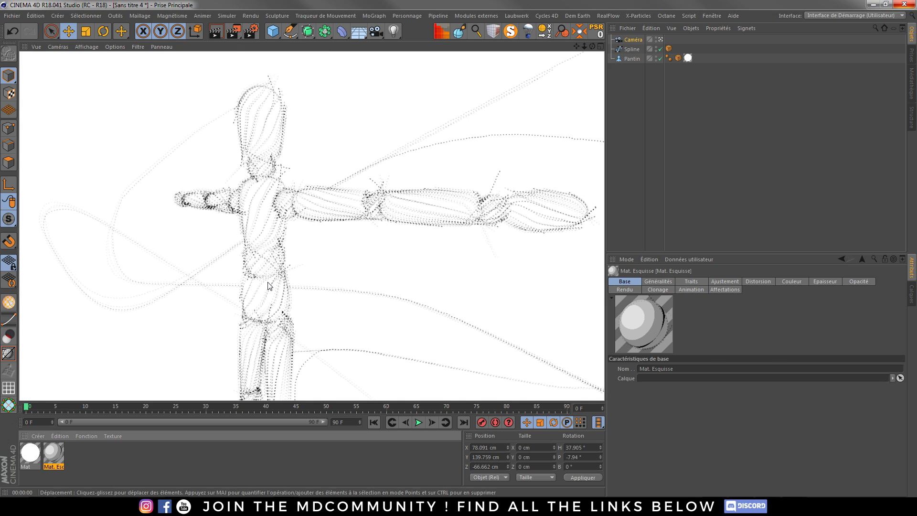
pyautogui.scroll(2, 267, 287)
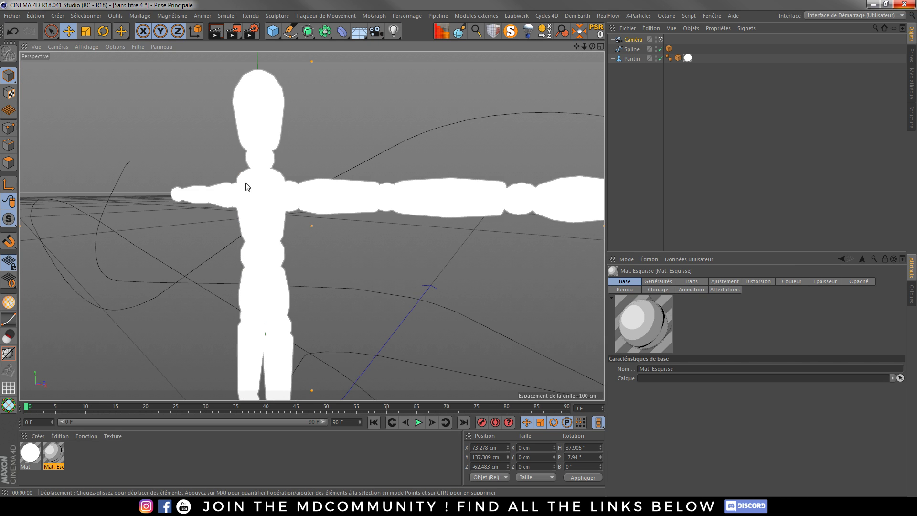
pyautogui.moveTo(593, 49)
pyautogui.mouseDown()
pyautogui.moveTo(620, 58)
pyautogui.moveTo(593, 48)
pyautogui.mouseUp()
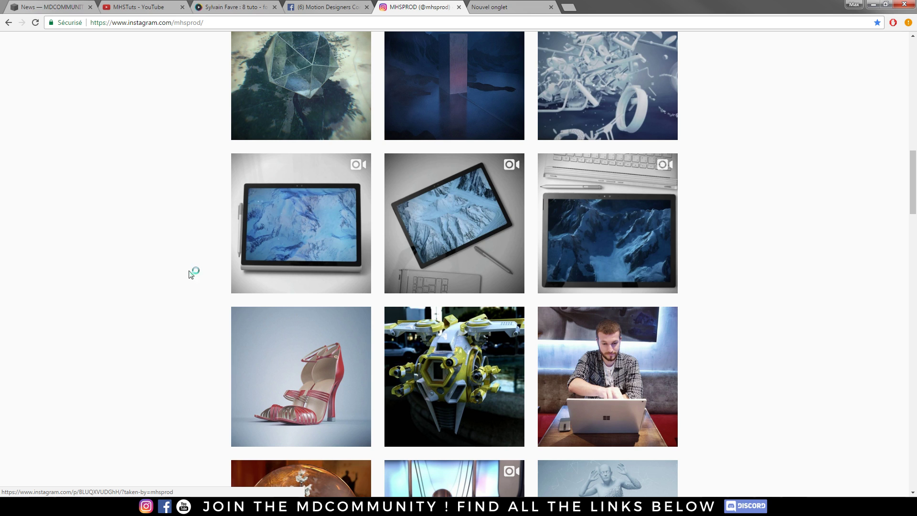
# Switch to Chrome and view the Sketch and Toon city post on the mhsprod Instagram profile
pyautogui.scroll(15, 192, 271)
pyautogui.click(464, 236)
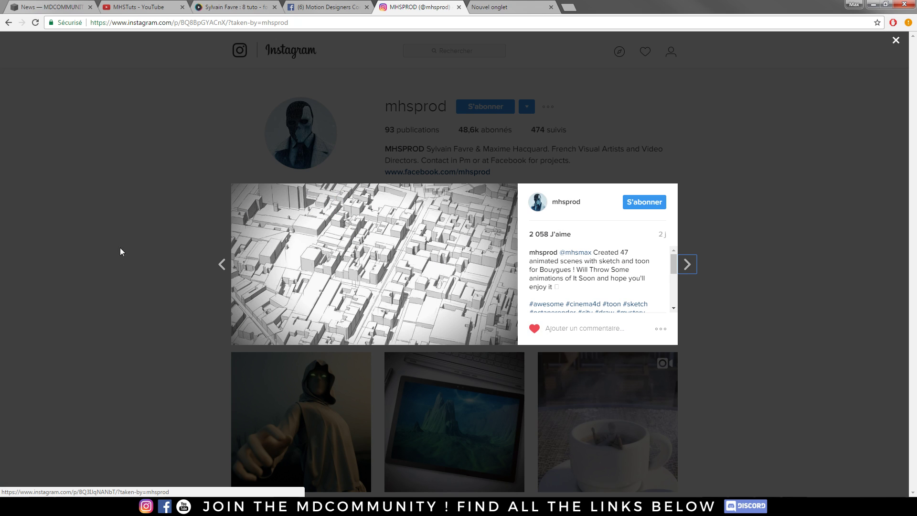
pyautogui.click(169, 244)
# Show the MHSTuts YouTube videos page and the MDCommunity news page
pyautogui.click(133, 7)
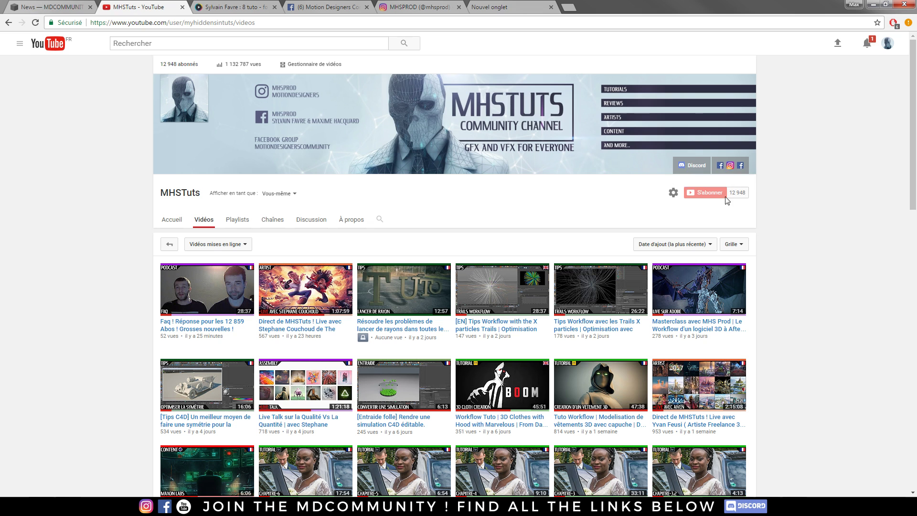
pyautogui.click(60, 7)
pyautogui.scroll(2, 493, 133)
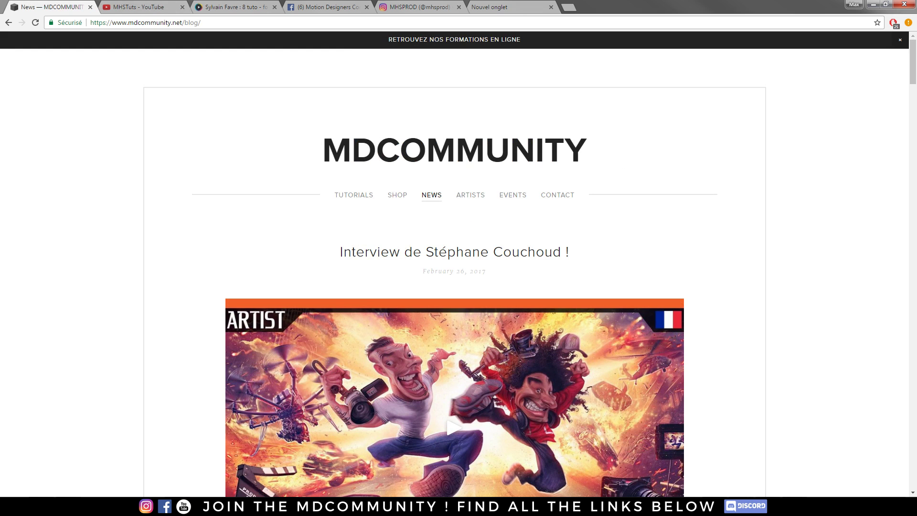
# Switch to Discord and look over the general_fr and help_fr channels and the server's channel list
pyautogui.click(783, 506)
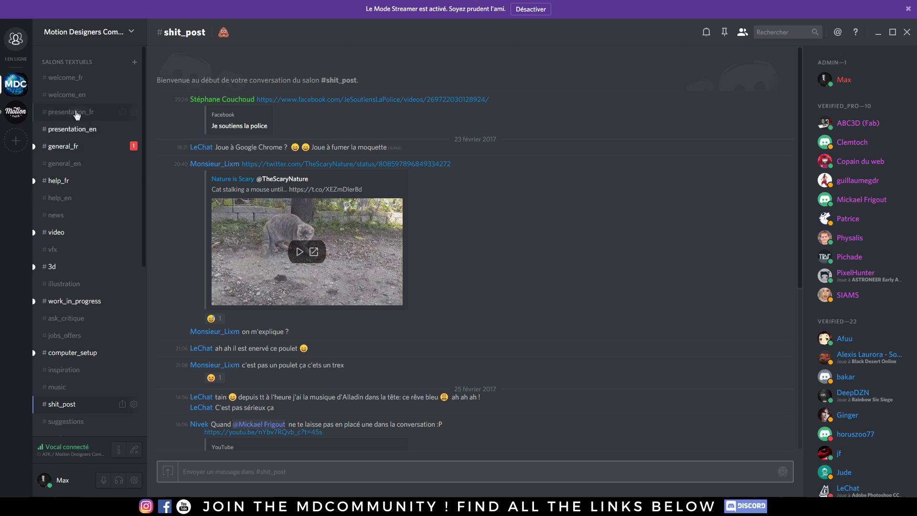
pyautogui.click(78, 148)
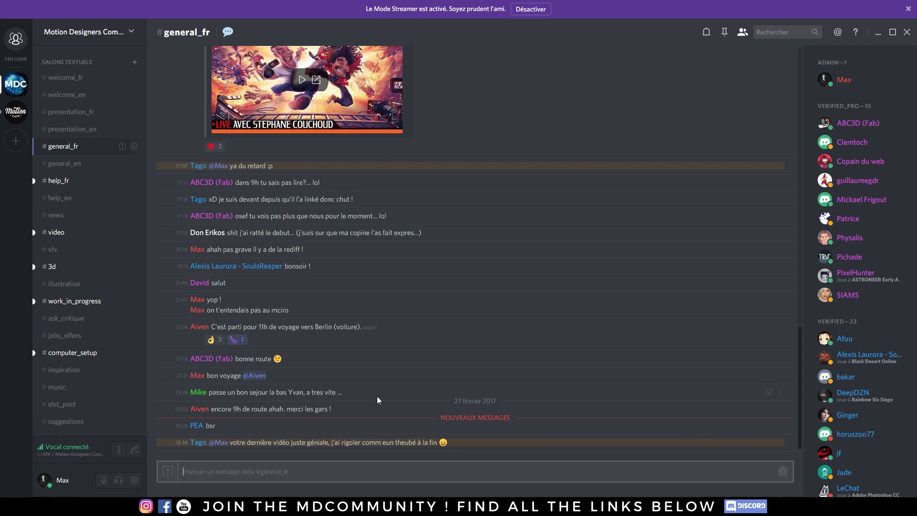
pyautogui.click(68, 182)
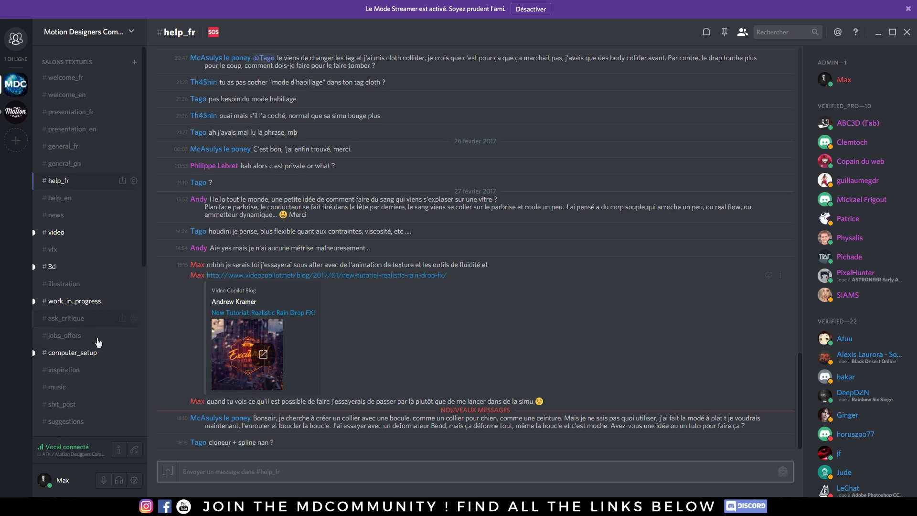
pyautogui.scroll(-1, 101, 339)
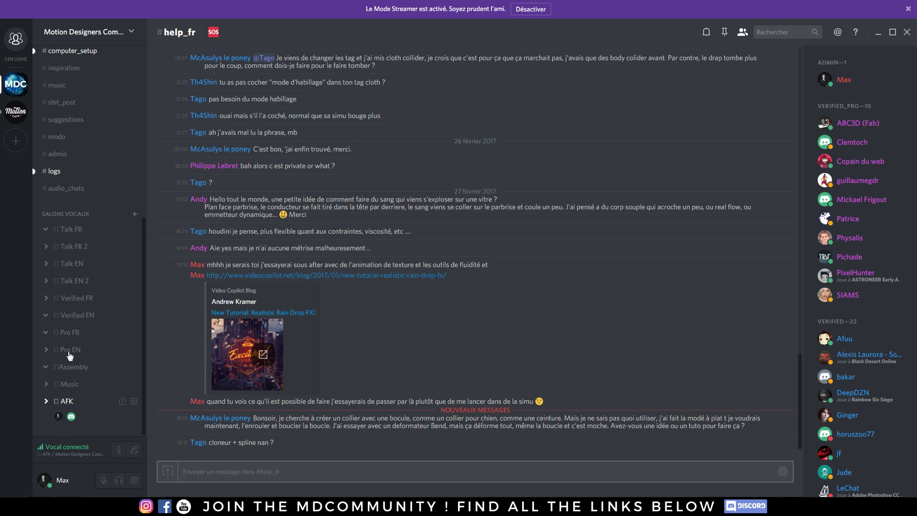
pyautogui.scroll(1, 86, 258)
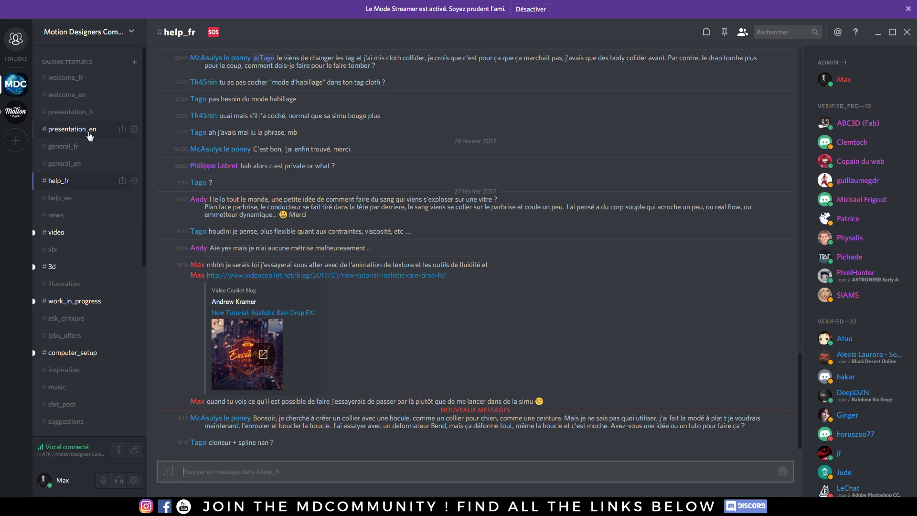
# Open the general_en channel and browse through its message history
pyautogui.click(65, 163)
pyautogui.scroll(9, 322, 304)
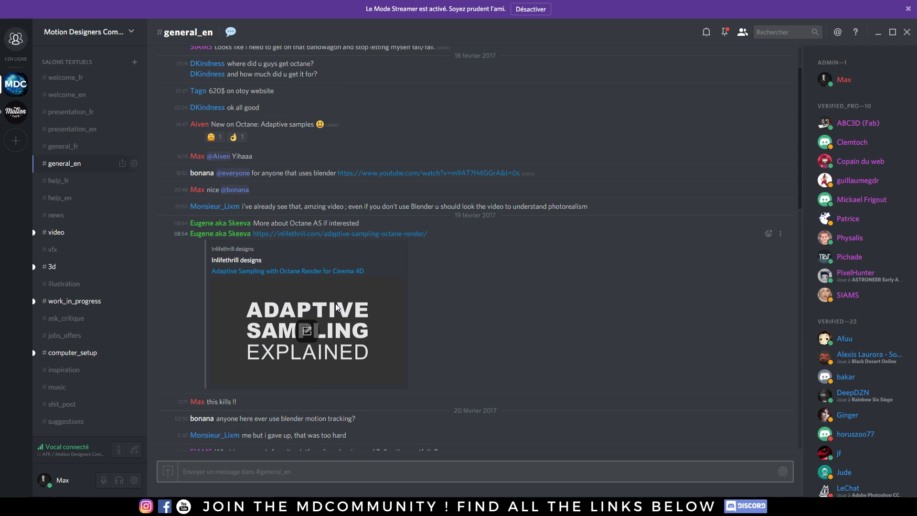
pyautogui.scroll(-5, 388, 243)
pyautogui.scroll(-4, 387, 242)
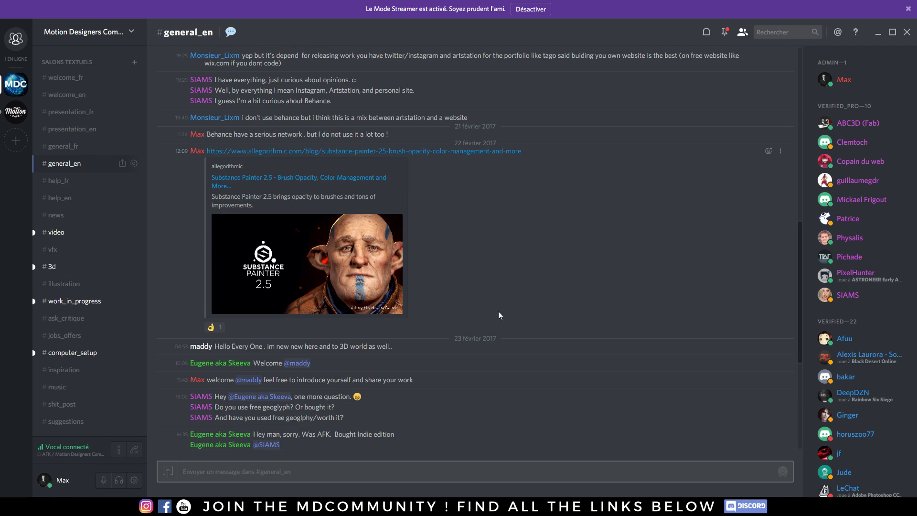